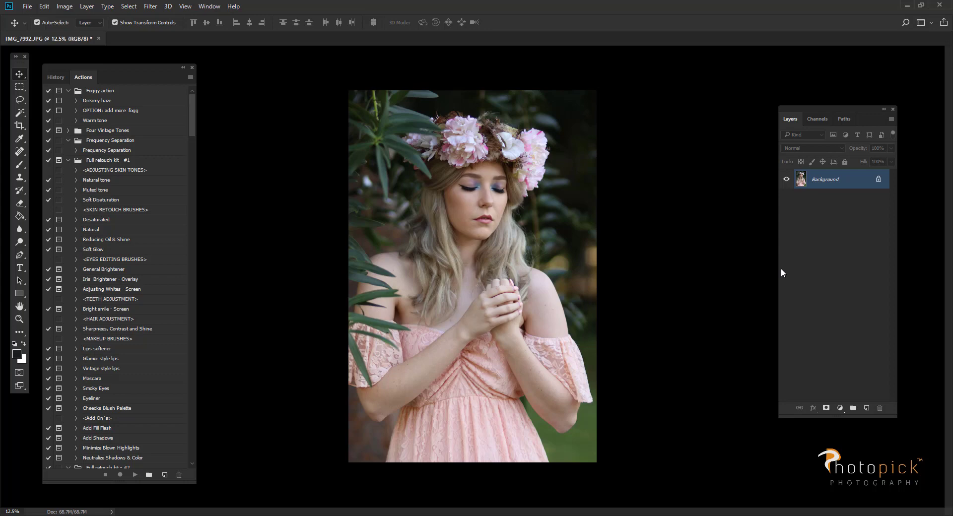
Duplicate the Background layer and turn off Show Transform Controls
key("ctrl+j")
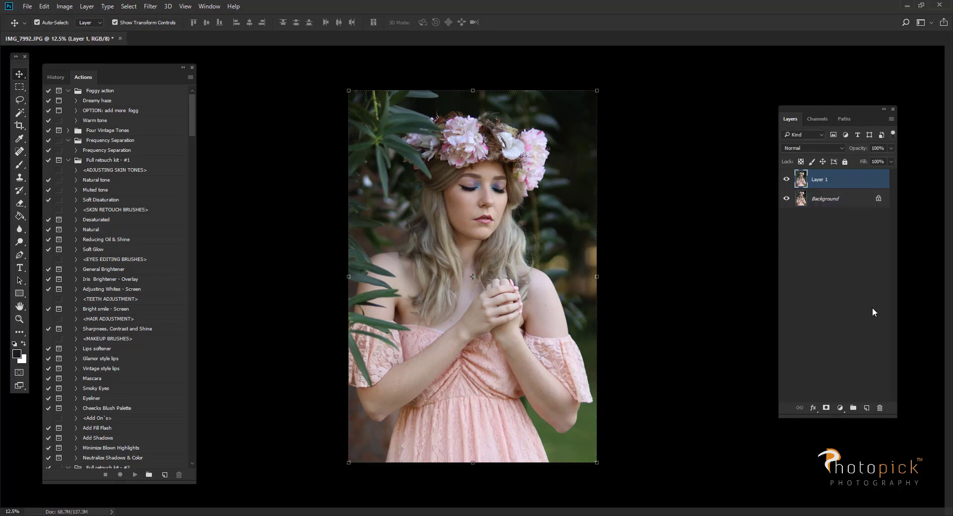
left_click(114, 24)
Remove the light distractions in the foliage at the photo's left edge using the Spot Healing Brush at size 175
left_click(19, 151)
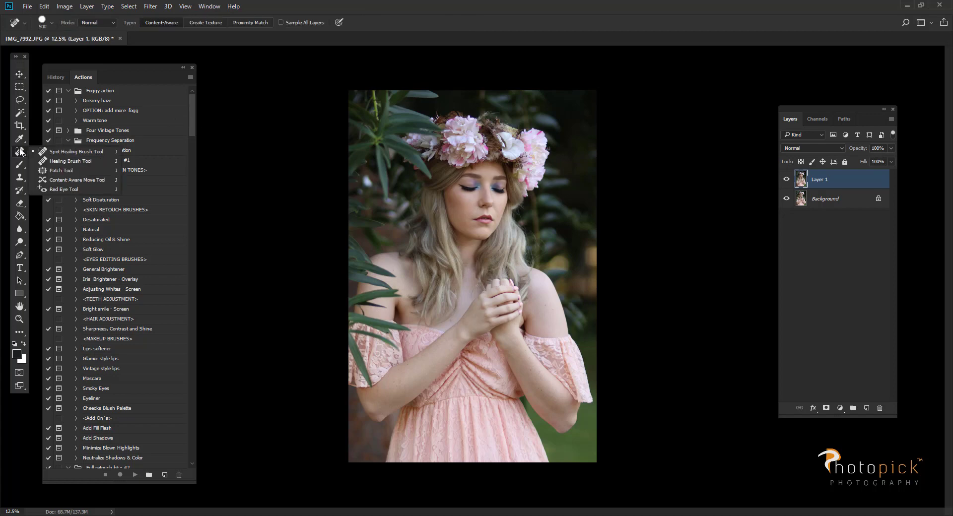
left_click(74, 152)
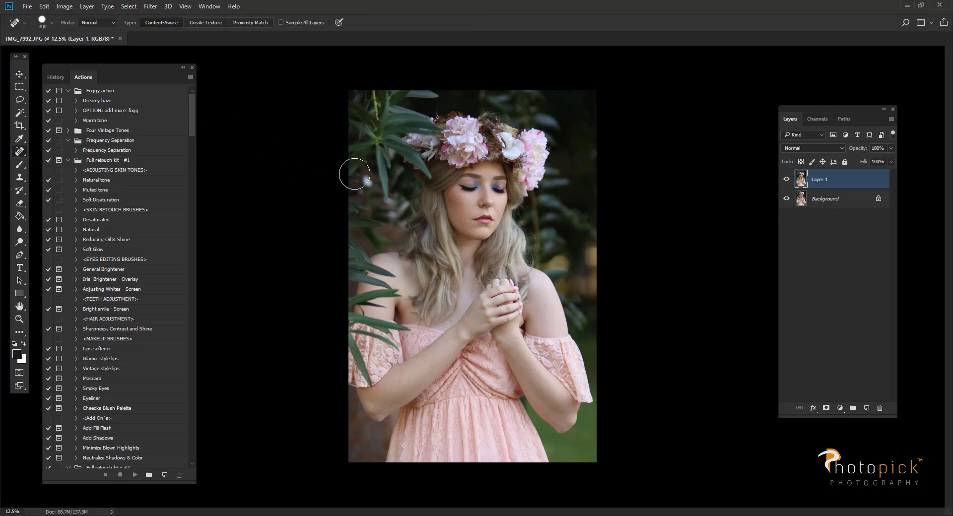
key("bracketleft")
key("bracketleft")
left_click_drag(369, 182, 361, 196)
Use the Patch tool to cover the remaining distractions in the dark background beside the hair with cleaner nearby areas
key("ctrl+plus")
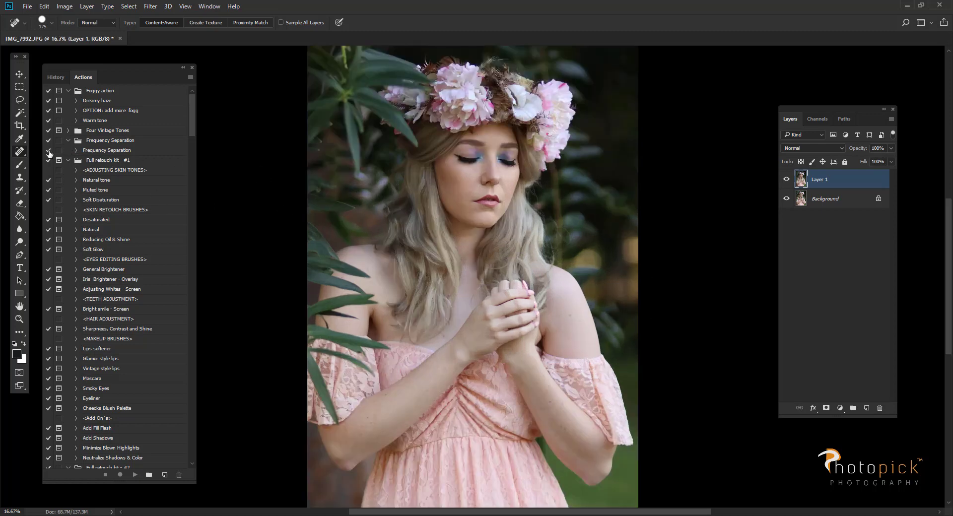
right_click(20, 151)
left_click(54, 170)
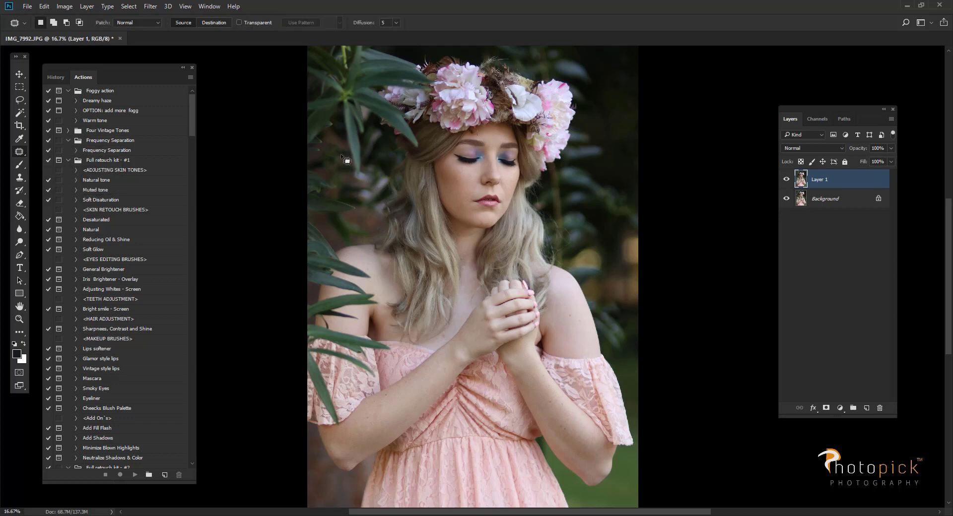
mouse_move(340, 154)
left_mouse_down()
mouse_move(336, 144)
mouse_move(321, 156)
mouse_move(327, 172)
mouse_move(340, 171)
mouse_move(368, 236)
left_mouse_up()
key("ctrl+d")
mouse_move(332, 166)
left_mouse_down()
mouse_move(314, 167)
mouse_move(342, 164)
mouse_move(350, 192)
mouse_move(325, 161)
mouse_move(311, 159)
mouse_move(309, 168)
mouse_move(342, 167)
left_mouse_up()
key("ctrl+d")
key("ctrl+d")
left_click_drag(342, 224, 367, 262)
Set the Clone Stamp to size 150 and sample the dark background between the leaves and the hair
left_click(20, 178)
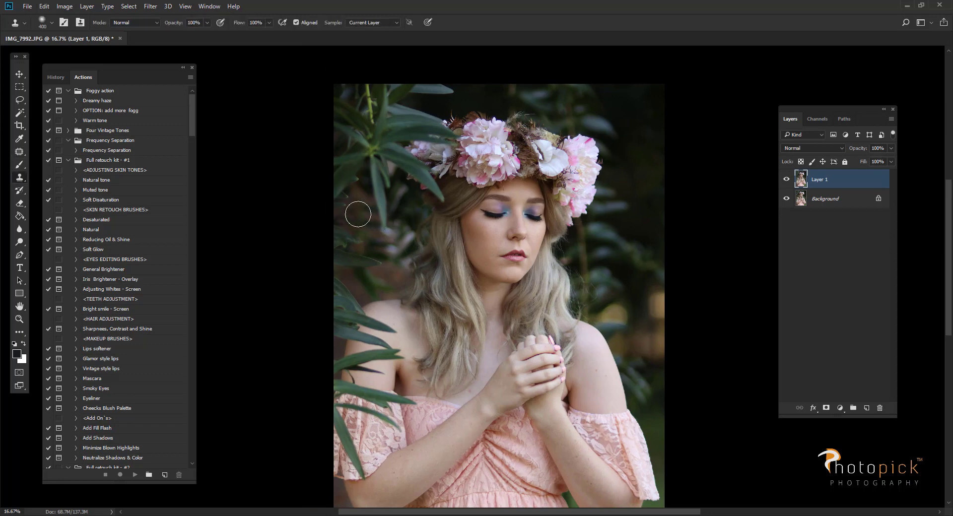
key("bracketleft")
key("bracketleft")
key("bracketleft")
key("bracketleft")
key("bracketleft")
left_click(353, 204, "alt")
Reduce the document to the Background layer alone and duplicate it as a new working layer
key("ctrl+minus")
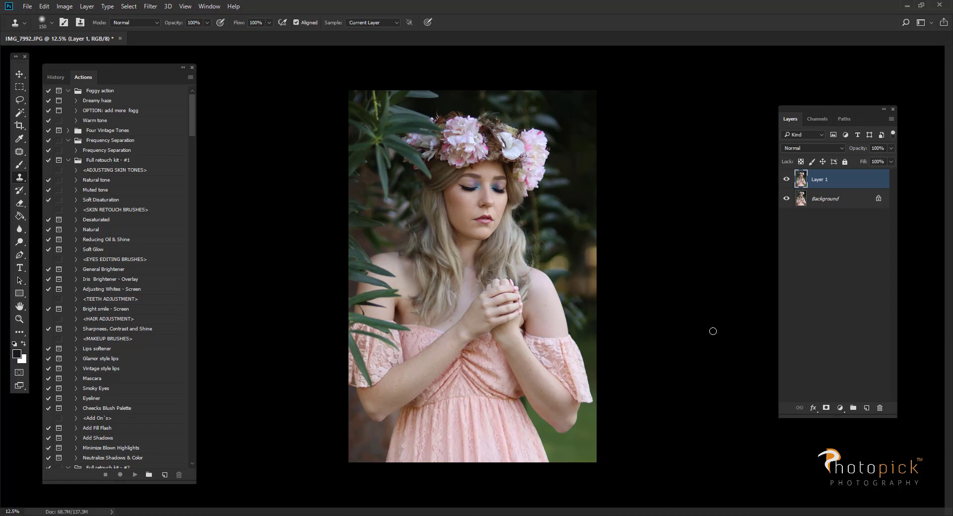
key("Delete")
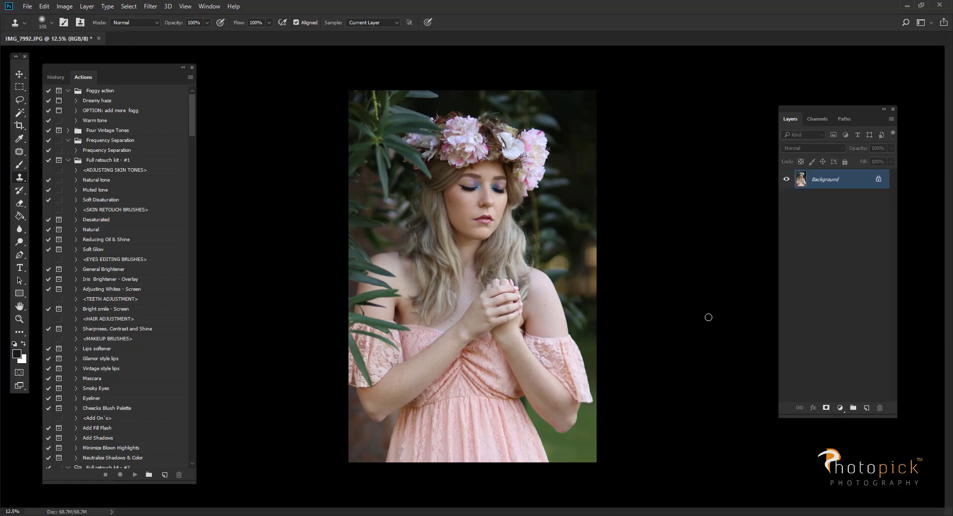
key("ctrl+j")
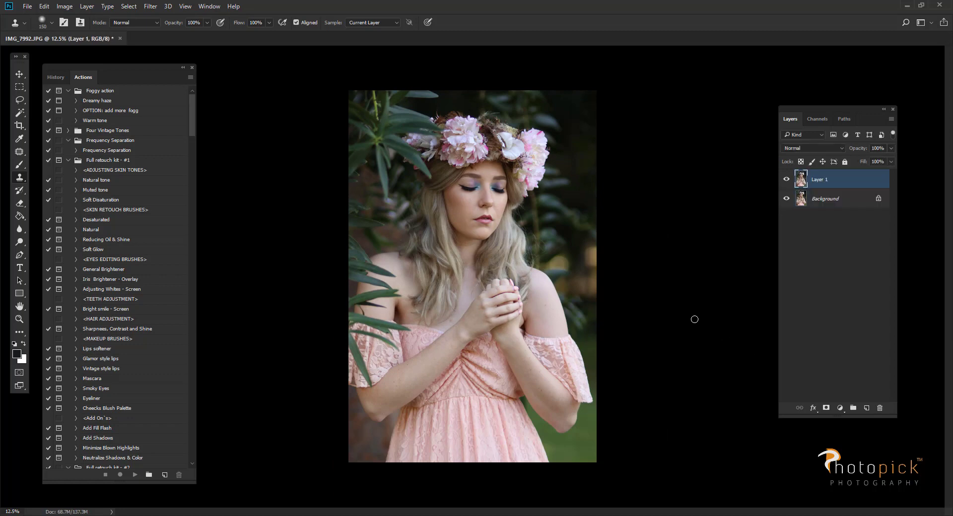
Heal the small blemishes on the cheek beside the mouth using the Spot Healing Brush at size 30
key("ctrl+plus")
key("ctrl+plus")
key("ctrl+plus")
left_click_drag(502, 230, 464, 260)
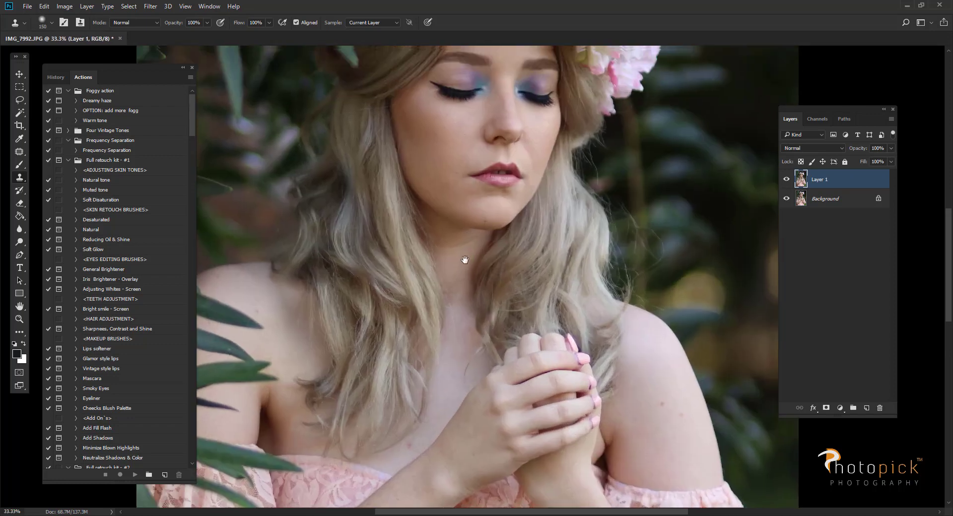
scroll(465, 259, "up", 2)
left_click_drag(20, 151, 59, 153)
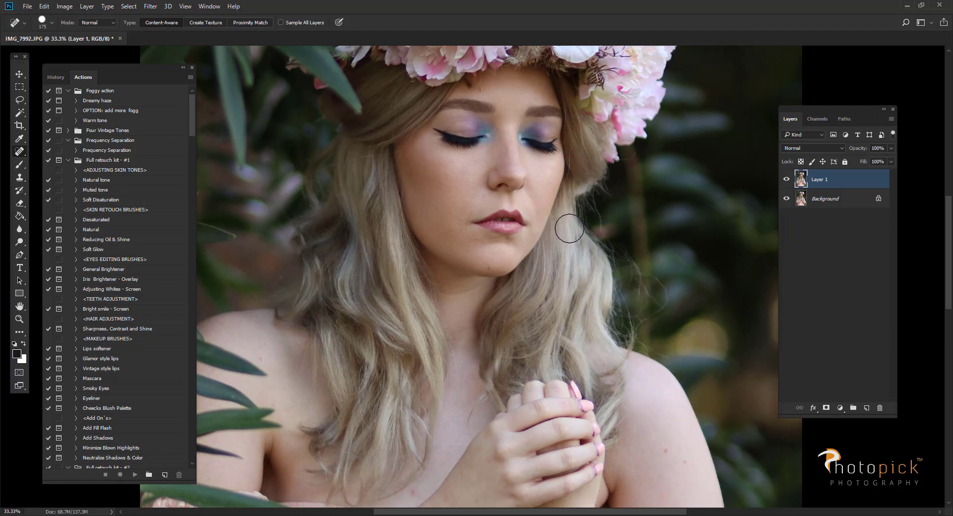
scroll(569, 228, "up", 2)
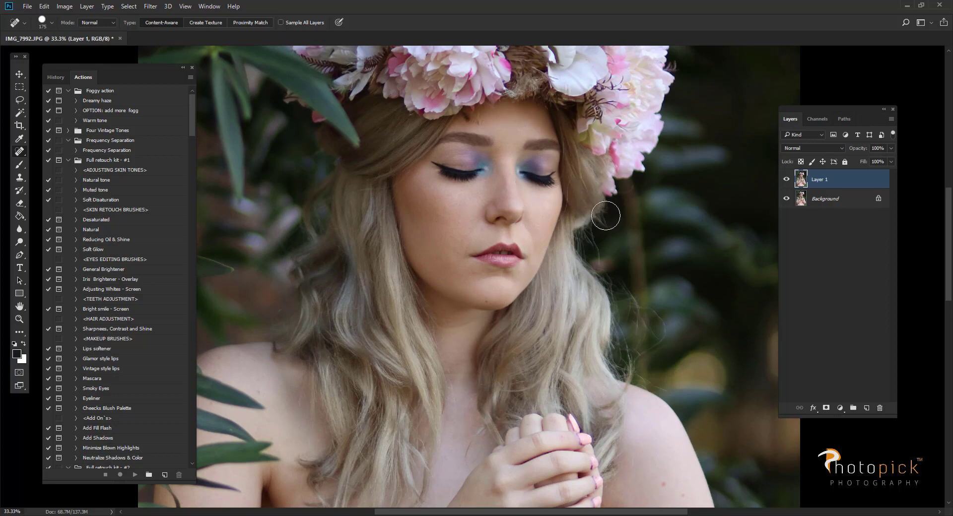
key("ctrl+plus")
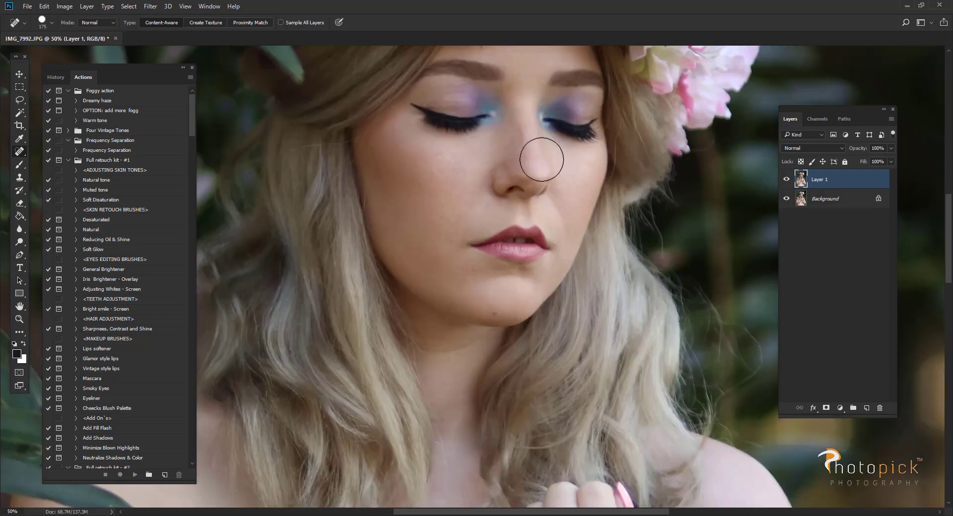
left_click_drag(514, 147, 511, 191)
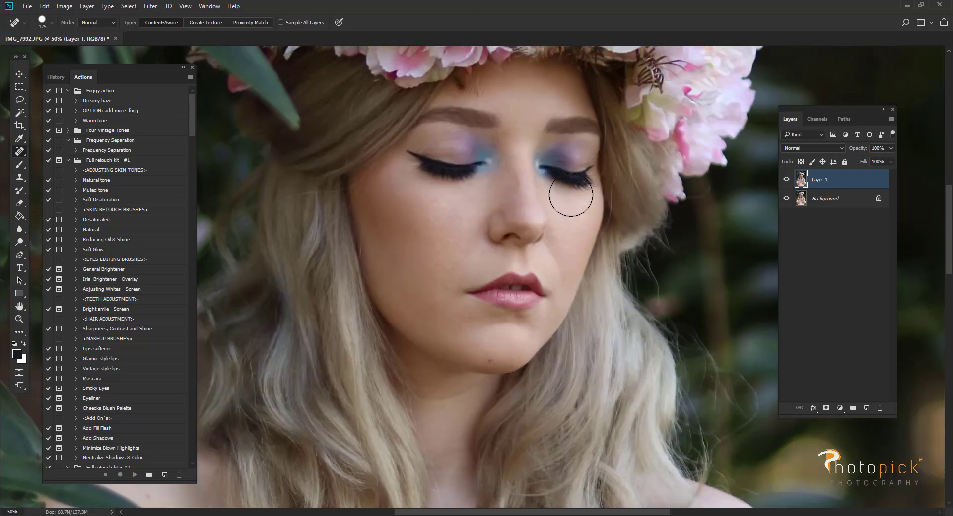
key("bracketleft")
key("bracketleft")
key("bracketleft")
key("bracketleft")
key("bracketleft")
key("bracketleft")
key("bracketleft")
key("bracketleft")
left_click(449, 286)
left_click(455, 271)
left_click(435, 258)
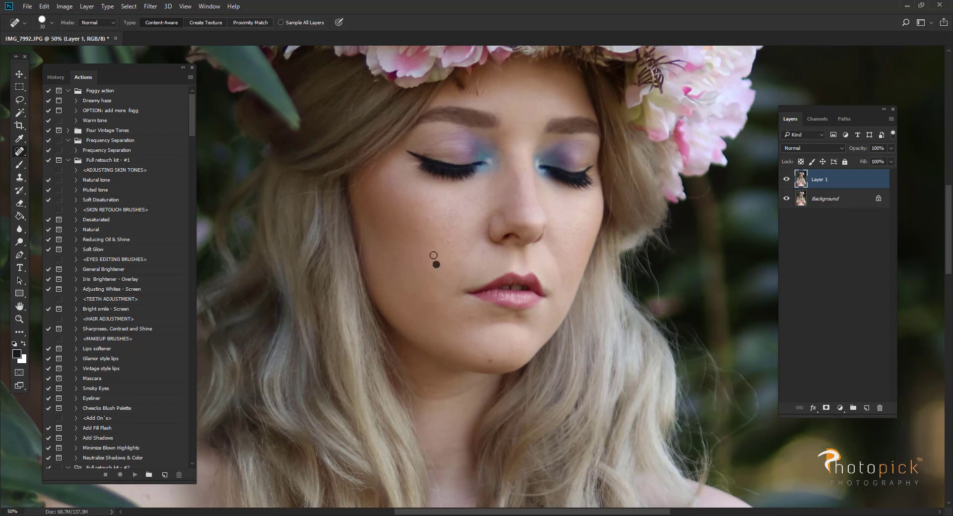
Heal the spots along the jaw and chin, including the mole on the chin
left_click(465, 317)
left_click(478, 332)
left_click(507, 361)
left_click(507, 343)
left_click(499, 329)
Switch to the Patch tool and duplicate Layer 1
right_click(19, 151)
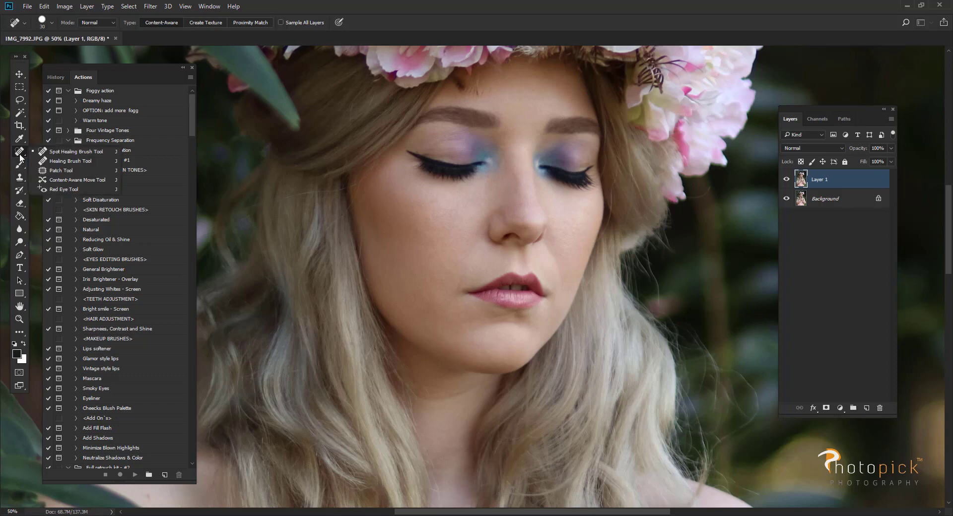
left_click(74, 171)
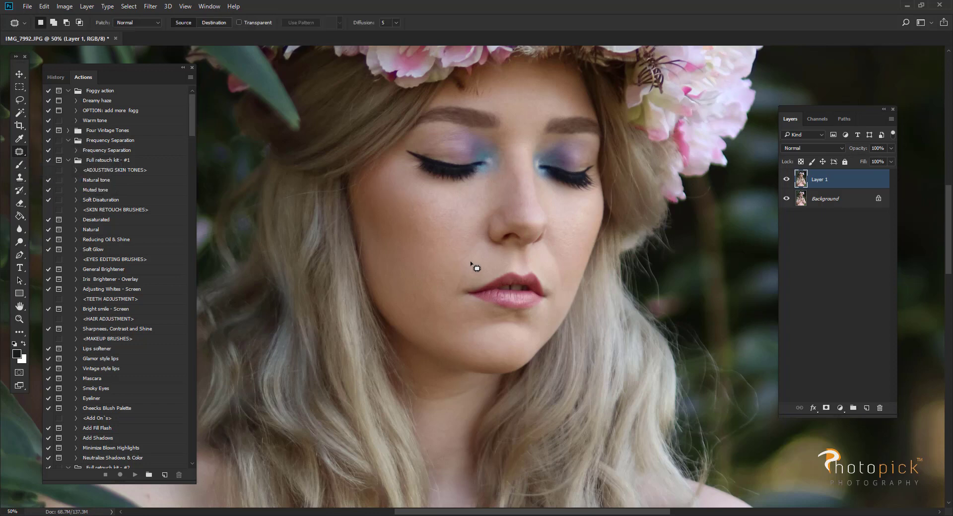
key("ctrl+j")
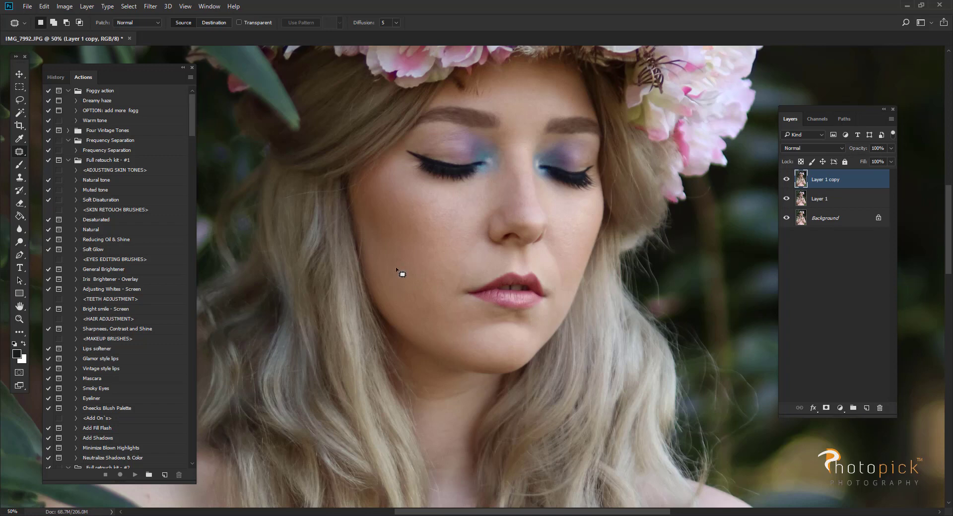
Patch the uneven skin on both sides of the nose and beside the corner of the mouth
mouse_move(478, 245)
left_mouse_down()
mouse_move(455, 269)
mouse_move(473, 259)
mouse_move(448, 253)
mouse_move(455, 304)
mouse_move(462, 269)
left_mouse_up()
key("ctrl+d")
mouse_move(541, 244)
left_mouse_down()
mouse_move(561, 299)
mouse_move(565, 252)
left_mouse_up()
key("ctrl+d")
mouse_move(560, 301)
left_mouse_down()
mouse_move(553, 285)
mouse_move(553, 308)
mouse_move(564, 292)
left_mouse_up()
key("ctrl+d")
Patch the uneven skin across the larger visible cheek, from beside the nose up to below the eye
mouse_move(482, 240)
left_mouse_down()
mouse_move(467, 266)
mouse_move(476, 264)
mouse_move(445, 256)
mouse_move(455, 244)
mouse_move(449, 252)
left_mouse_up()
key("ctrl+d")
mouse_move(462, 218)
left_mouse_down()
mouse_move(451, 212)
mouse_move(459, 220)
mouse_move(436, 224)
left_mouse_up()
key("ctrl+d")
mouse_move(437, 199)
left_mouse_down()
mouse_move(432, 206)
mouse_move(419, 196)
mouse_move(440, 212)
mouse_move(432, 209)
left_mouse_up()
left_click(442, 228)
Patch the small area of chest skin between the hair ends and the raised forearm
mouse_move(519, 234)
left_mouse_down()
mouse_move(451, 258)
mouse_move(476, 188)
mouse_move(457, 323)
mouse_move(436, 362)
mouse_move(455, 309)
mouse_move(489, 319)
mouse_move(477, 336)
left_mouse_up()
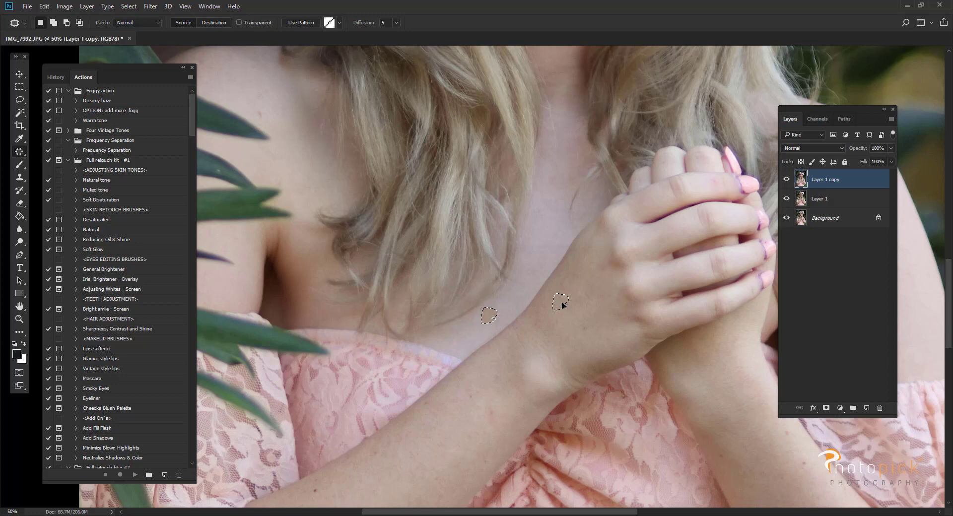
left_click_drag(563, 305, 476, 333)
key("ctrl+d")
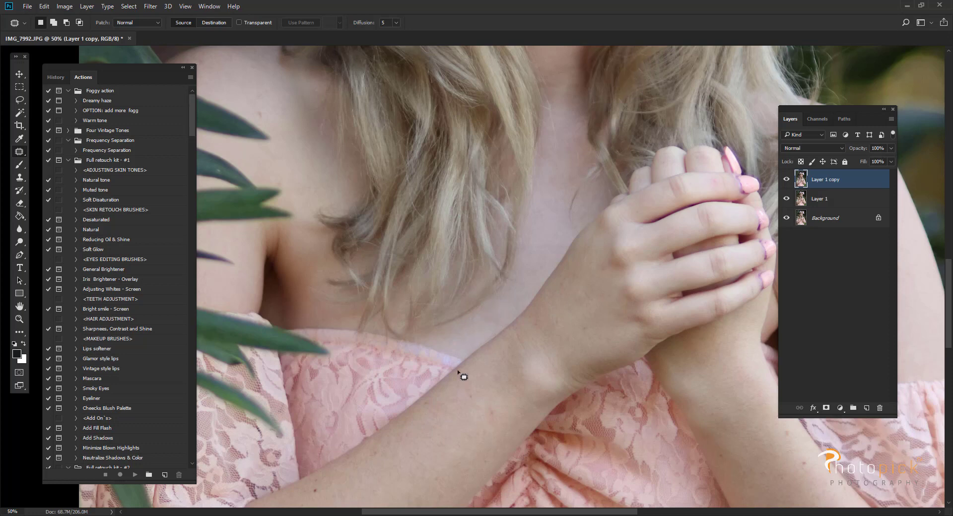
Heal the moles along the forearm between the lace sleeve and the wrist using the Spot Healing Brush at size 30
scroll(519, 317, "down", 5)
scroll(445, 346, "left", 2)
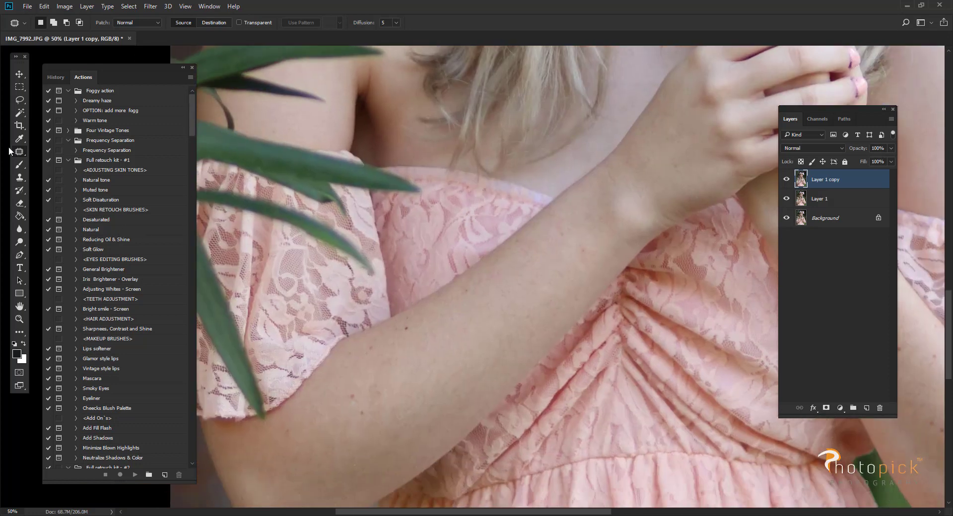
right_click(23, 154)
left_click(54, 150)
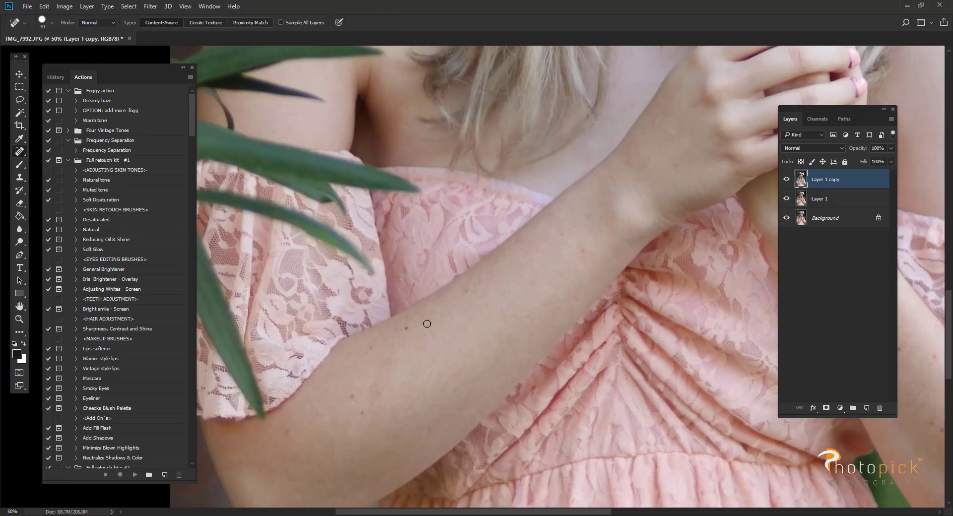
left_click_drag(369, 416, 365, 392)
left_click_drag(409, 339, 411, 317)
left_click_drag(378, 383, 362, 417)
left_click_drag(347, 352, 389, 353)
left_click(407, 331)
left_click(456, 303)
mouse_move(535, 239)
left_mouse_down()
mouse_move(563, 229)
mouse_move(584, 265)
left_mouse_up()
mouse_move(565, 302)
left_mouse_down()
mouse_move(524, 315)
mouse_move(543, 268)
left_mouse_up()
left_click(561, 233)
Heal the small spots on the lower part of the same arm near the elbow
left_click(340, 441)
left_click(384, 446)
left_click(398, 433)
left_click(386, 405)
left_click(417, 400)
left_click(419, 430)
left_click(399, 393)
Heal the small marks on the bare shoulder behind the leaves
left_click_drag(453, 397, 489, 491)
left_click_drag(408, 304, 441, 387)
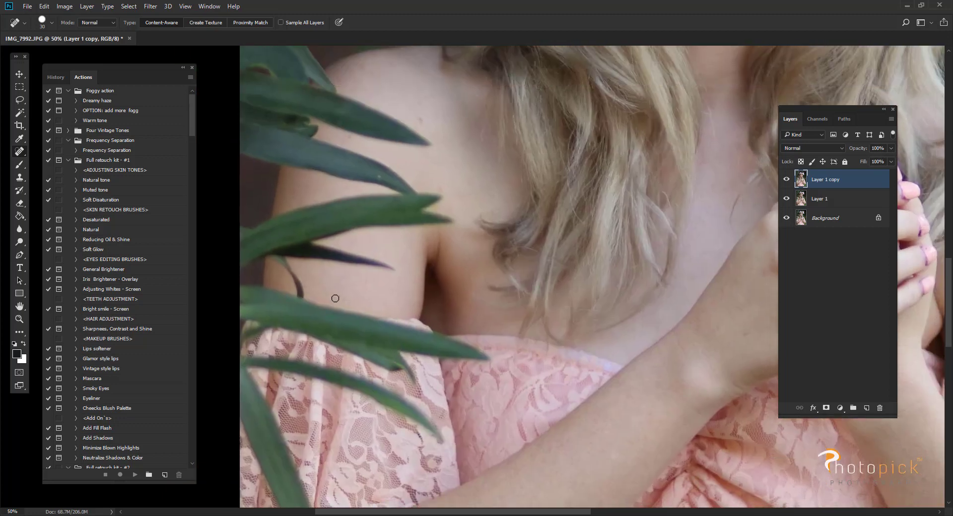
left_click_drag(393, 185, 394, 272)
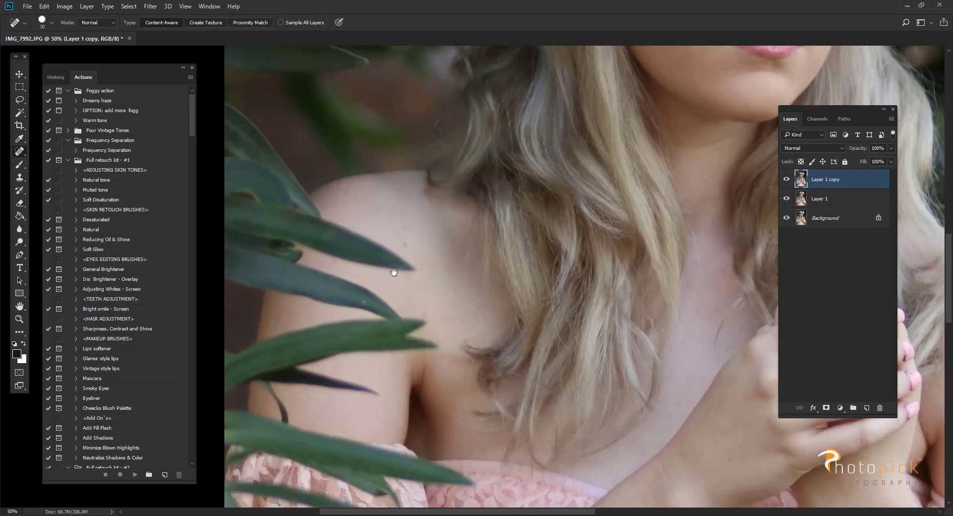
left_click(404, 228)
left_click(415, 218)
left_click(355, 198)
Heal the small spots on the back of the front hand
mouse_move(633, 361)
left_mouse_down()
mouse_move(566, 334)
mouse_move(525, 282)
left_mouse_up()
left_click(451, 251)
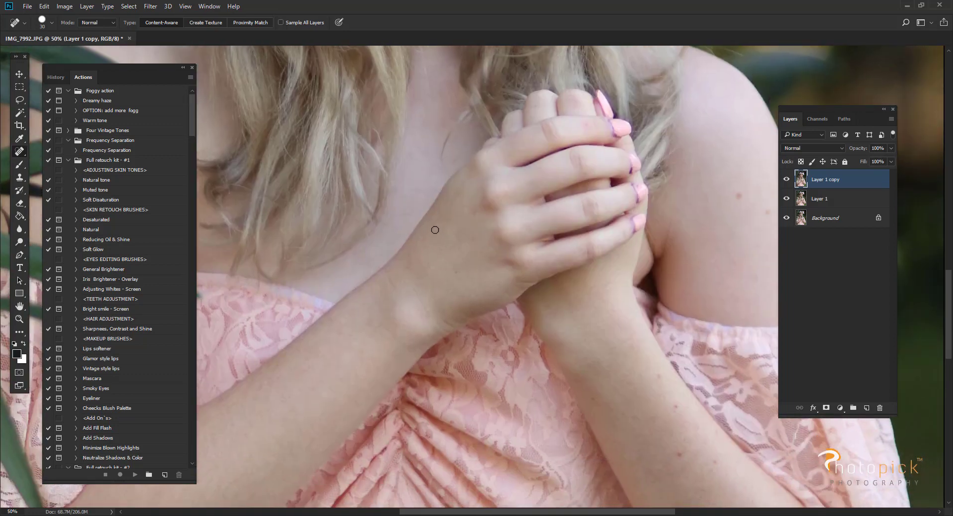
left_click(453, 267)
left_click(439, 254)
Heal the moles scattered along the other forearm, below the clasped hands
left_click_drag(611, 324, 556, 308)
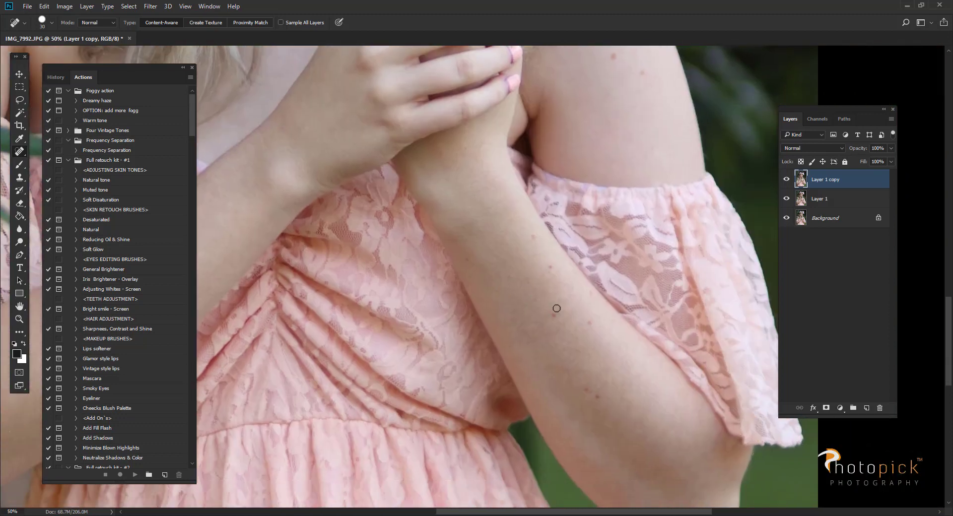
left_click(549, 270)
left_click(554, 319)
left_click(588, 323)
mouse_move(579, 357)
left_mouse_down()
mouse_move(595, 403)
mouse_move(588, 405)
mouse_move(583, 379)
left_mouse_up()
Heal the two moles on the upper arm above the lace sleeve using a size 40 brush
scroll(623, 102, "up", 3)
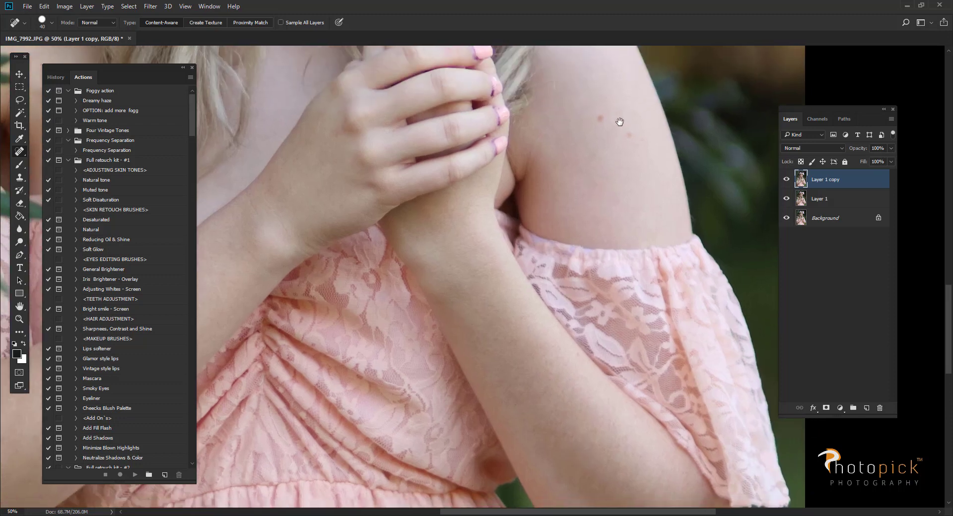
left_click(602, 120)
left_click(620, 124)
Heal the rough skin around the elbow of the arm nearest the leaves
scroll(621, 124, "down", 10)
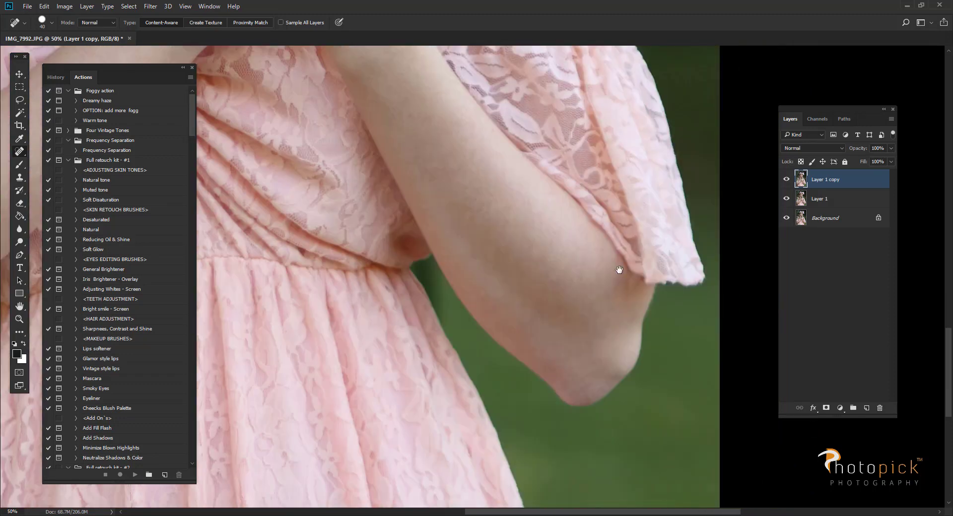
scroll(593, 291, "up", 10)
scroll(596, 224, "left", 5)
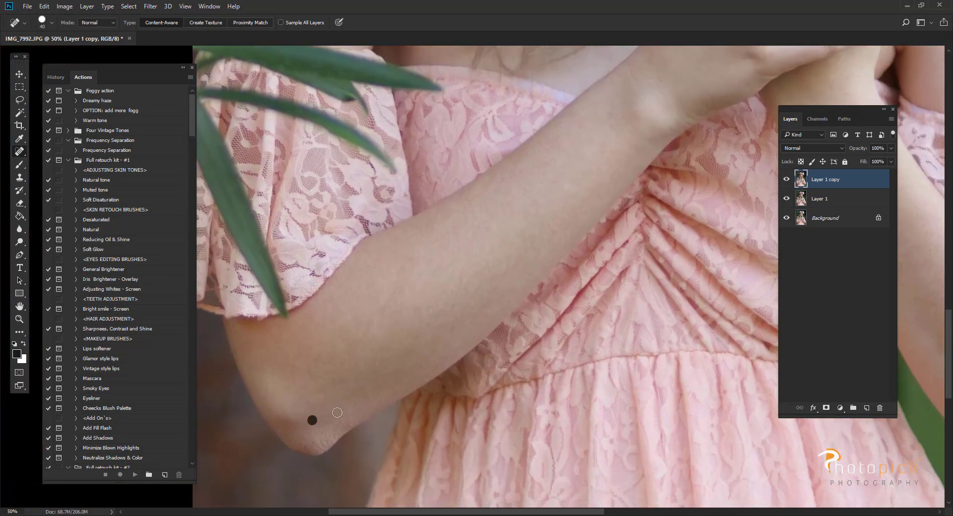
left_click_drag(351, 423, 373, 366)
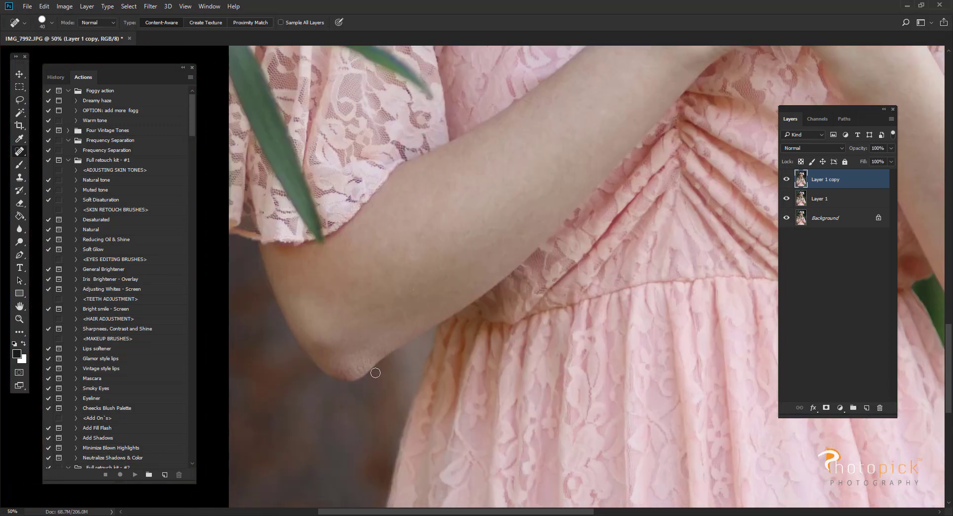
left_click_drag(530, 354, 516, 335)
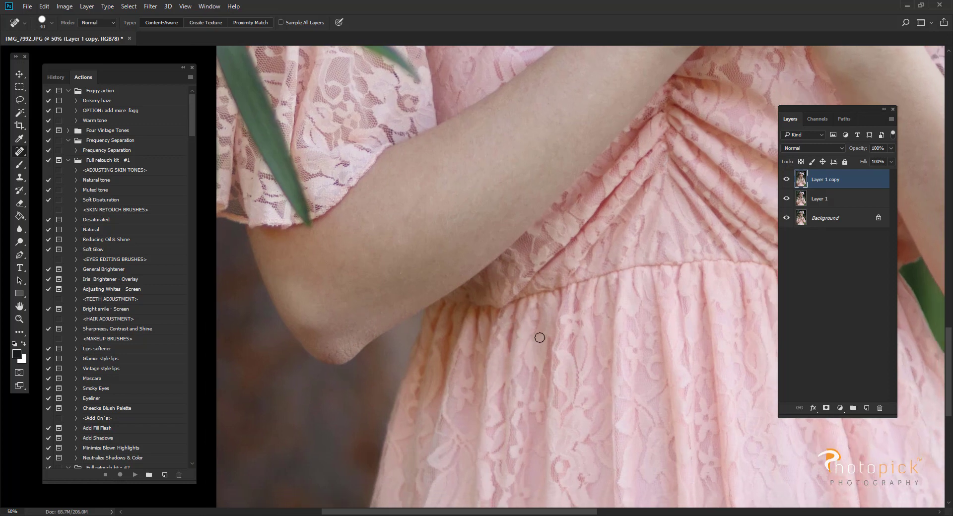
Merge both retouching layers down into the Background and duplicate the result as a new layer
key("ctrl+e")
key("ctrl+e")
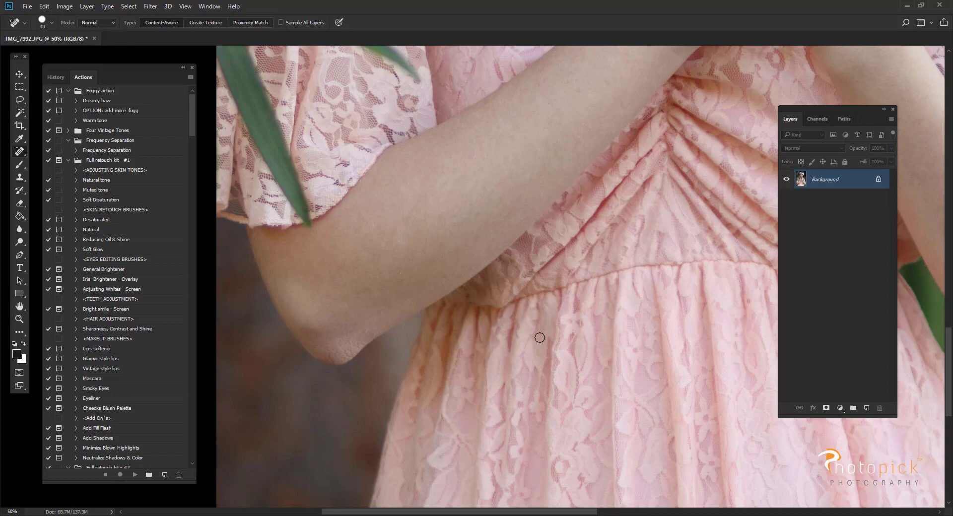
key("ctrl+j")
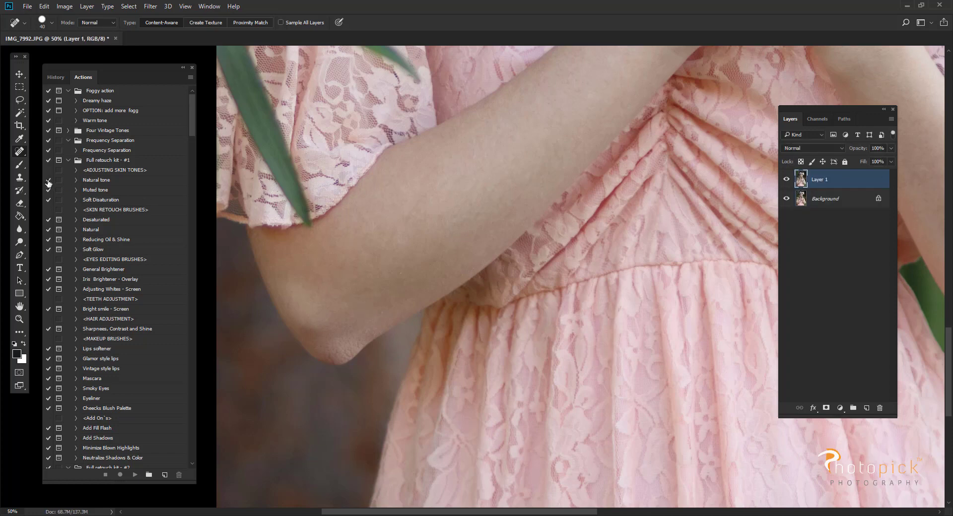
Paint sampled forearm skin tone over the rough elbow with a size 100 brush at 51% flow and merge into a fresh duplicate layer
left_click(20, 165)
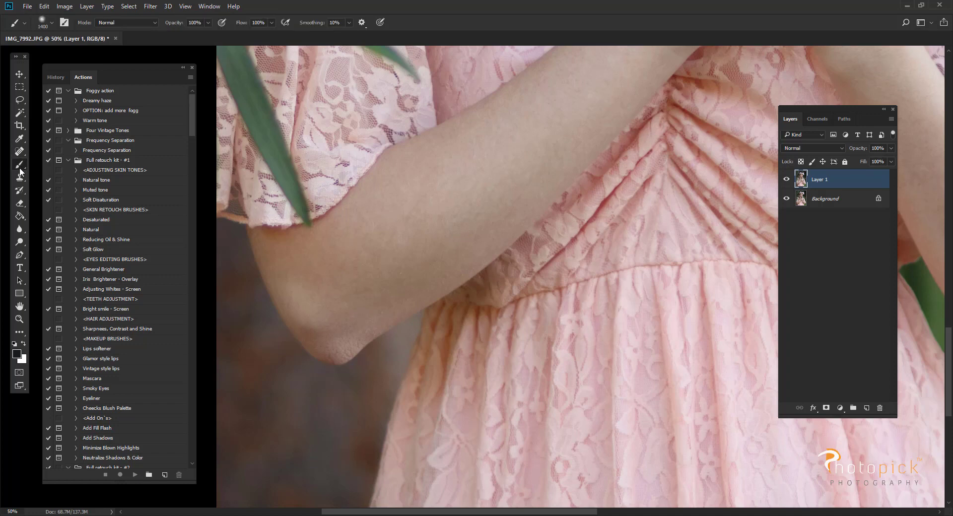
key("bracketleft")
key("bracketleft")
key("bracketleft")
key("bracketleft")
key("bracketleft")
key("bracketleft")
key("bracketleft")
key("bracketleft")
key("bracketleft")
key("bracketleft")
key("bracketleft")
key("bracketleft")
key("bracketleft")
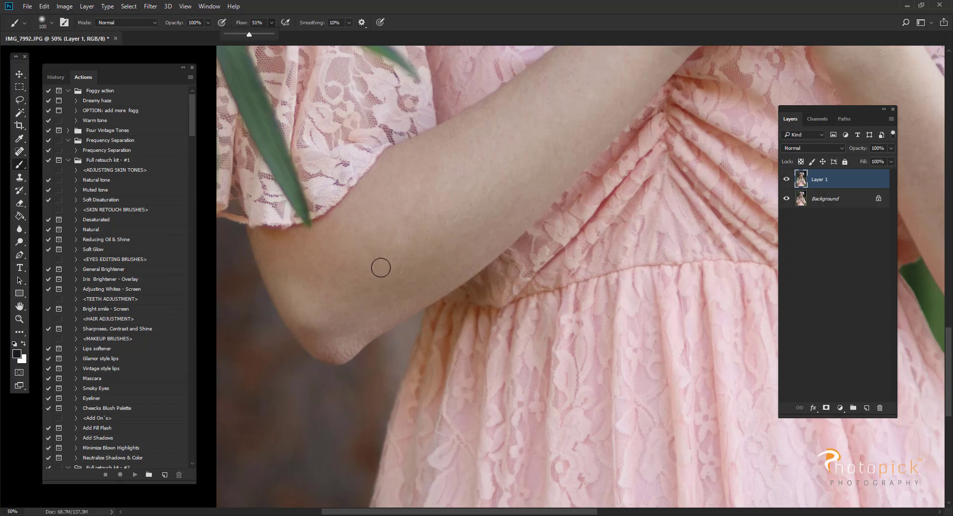
left_click(369, 290, "alt")
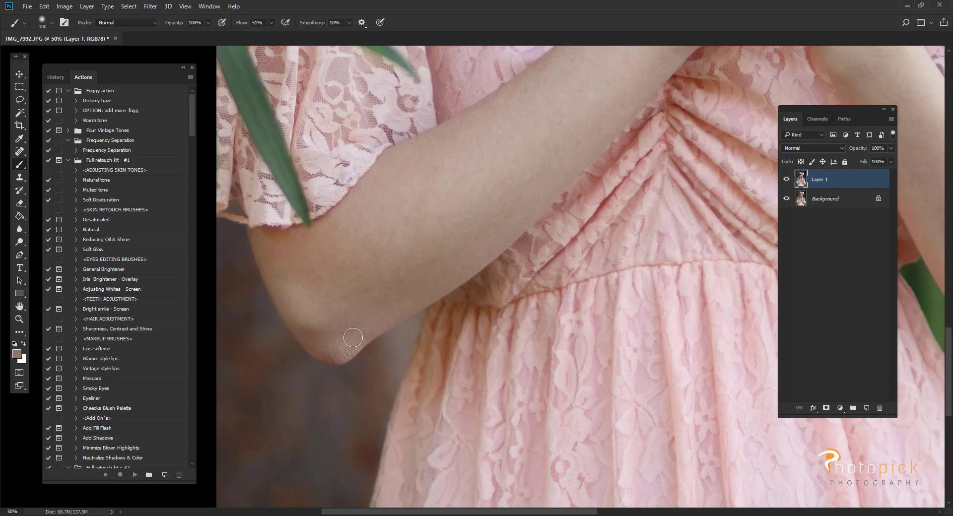
mouse_move(348, 337)
left_mouse_down()
mouse_move(330, 347)
mouse_move(338, 344)
left_mouse_up()
key("ctrl+e")
key("ctrl+j")
Blend the rough elbow skin with the Mixer Brush at 14% wet, 16% load, 21% mix and 18% flow, and compare before and after
right_click(22, 164)
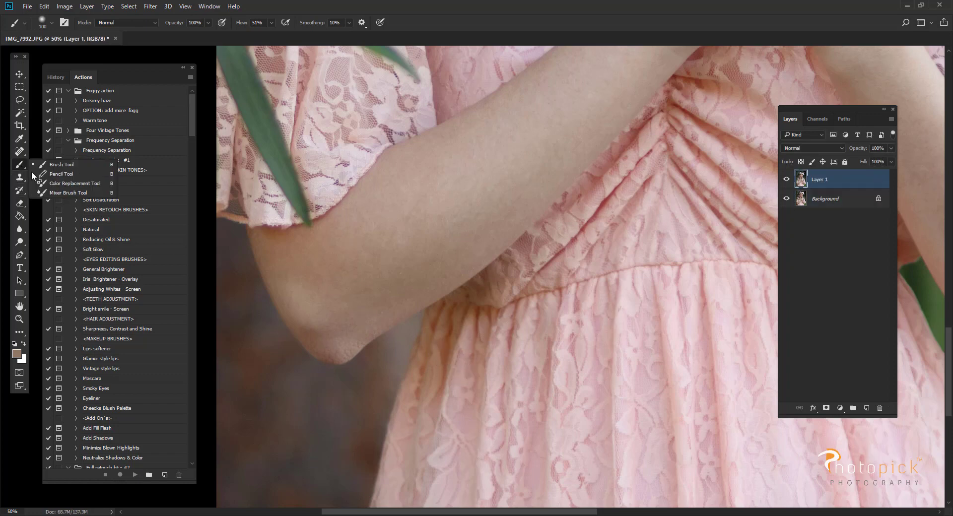
left_click(68, 193)
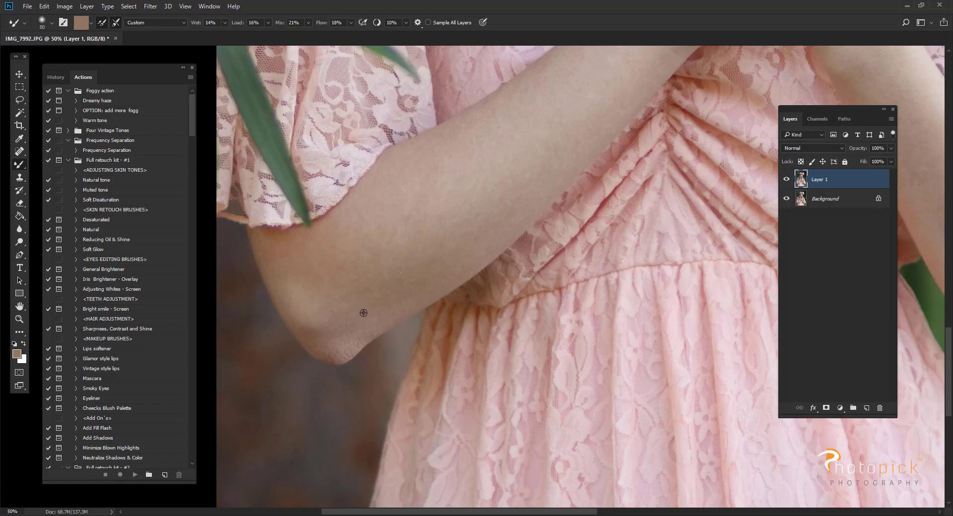
mouse_move(360, 318)
left_mouse_down()
mouse_move(333, 340)
mouse_move(355, 339)
mouse_move(339, 356)
mouse_move(353, 345)
mouse_move(319, 354)
mouse_move(378, 319)
mouse_move(325, 352)
mouse_move(340, 357)
mouse_move(310, 342)
mouse_move(354, 331)
mouse_move(327, 342)
mouse_move(339, 355)
mouse_move(393, 310)
mouse_move(341, 338)
mouse_move(313, 330)
mouse_move(338, 316)
mouse_move(339, 349)
left_mouse_up()
left_click(786, 179)
left_click(786, 179)
Heal the small blemishes and marks on the bare upper arm beside the clasped hands with a size 40 Spot Healing Brush
left_click_drag(687, 382, 412, 253)
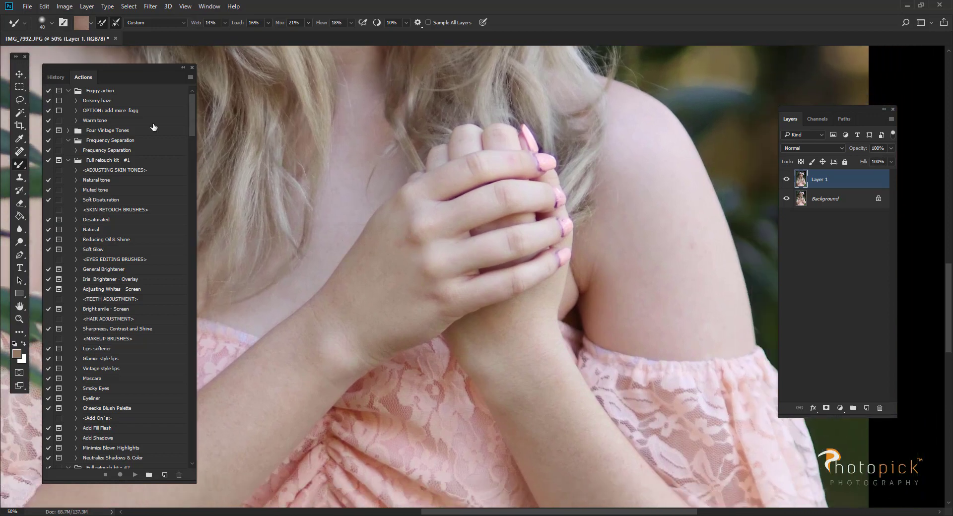
left_click(17, 167)
left_click(19, 152)
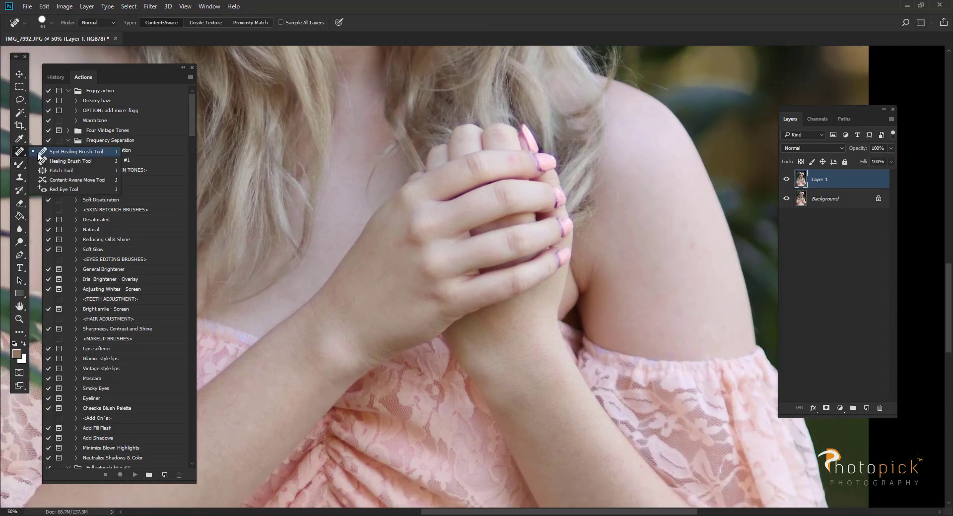
left_click(60, 150)
left_click(690, 246)
left_click(686, 227)
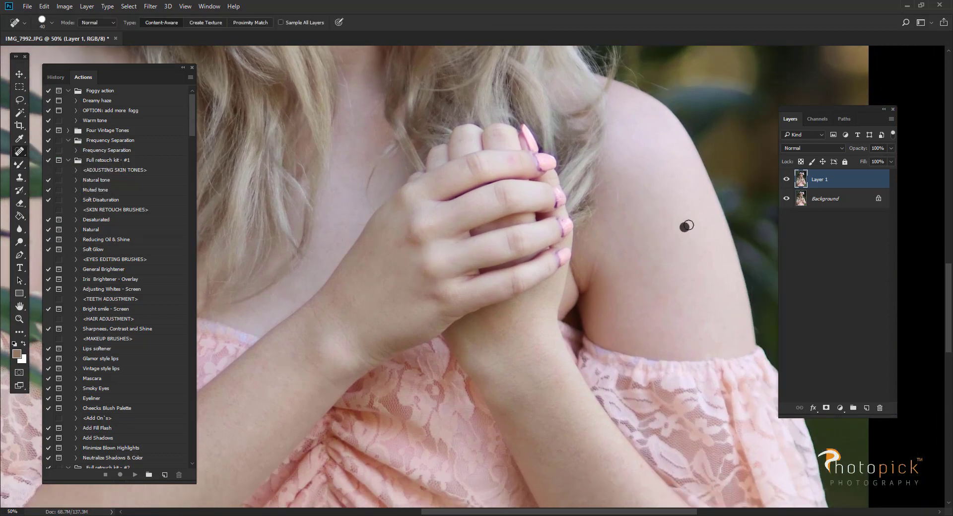
mouse_move(657, 227)
left_mouse_down()
mouse_move(620, 219)
mouse_move(669, 197)
mouse_move(661, 204)
mouse_move(694, 219)
left_mouse_up()
mouse_move(643, 274)
left_mouse_down()
mouse_move(644, 285)
mouse_move(645, 222)
left_mouse_up()
Smooth the skin tones of the bare upper arm down to the lace sleeve with a size 40 Mixer Brush
left_click(20, 165)
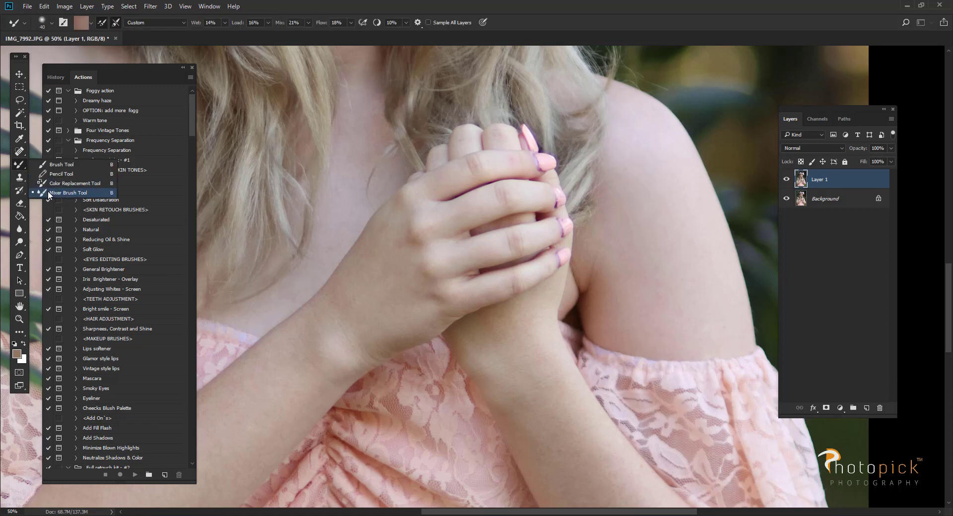
left_click(74, 192)
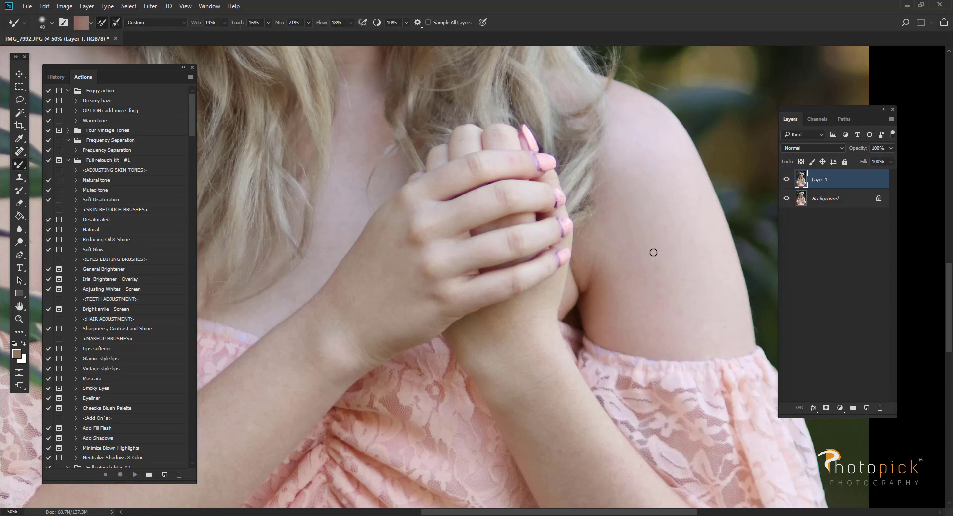
mouse_move(525, 164)
left_mouse_down()
mouse_move(590, 298)
mouse_move(577, 309)
left_mouse_up()
left_click_drag(662, 281, 635, 360)
left_click_drag(631, 273, 615, 367)
left_click_drag(618, 305, 597, 365)
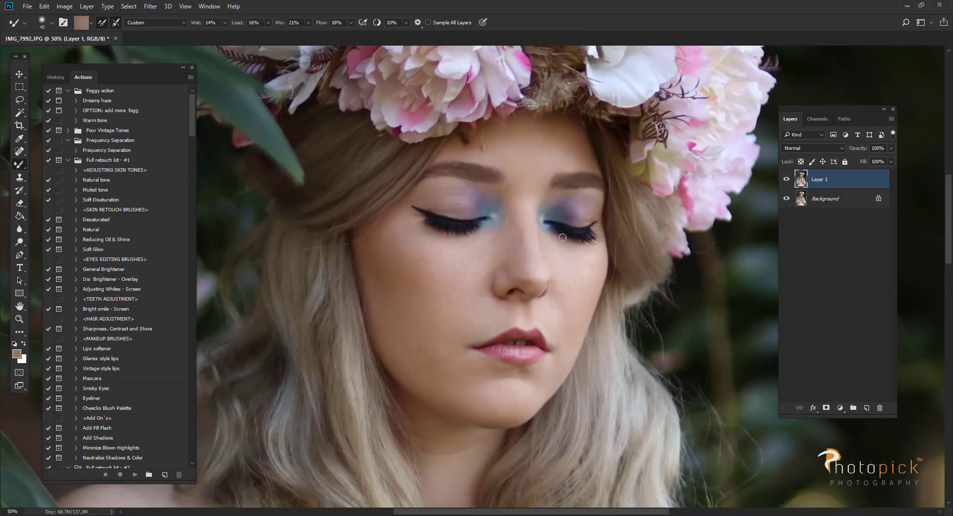
Heal the flyaway hairs against the background at the outer edges of the hair below the flower crown
left_click_drag(486, 361, 495, 314)
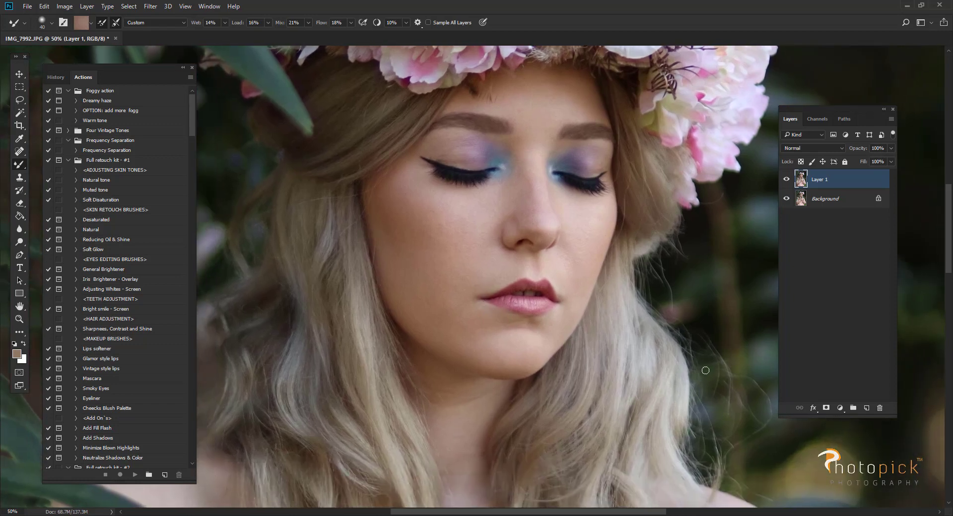
key("ctrl+minus")
key("ctrl+minus")
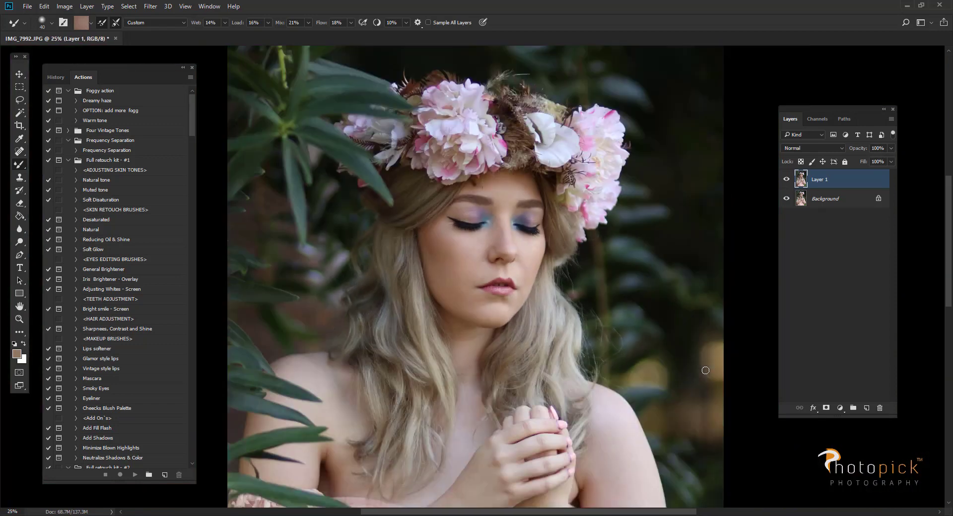
key("ctrl+plus")
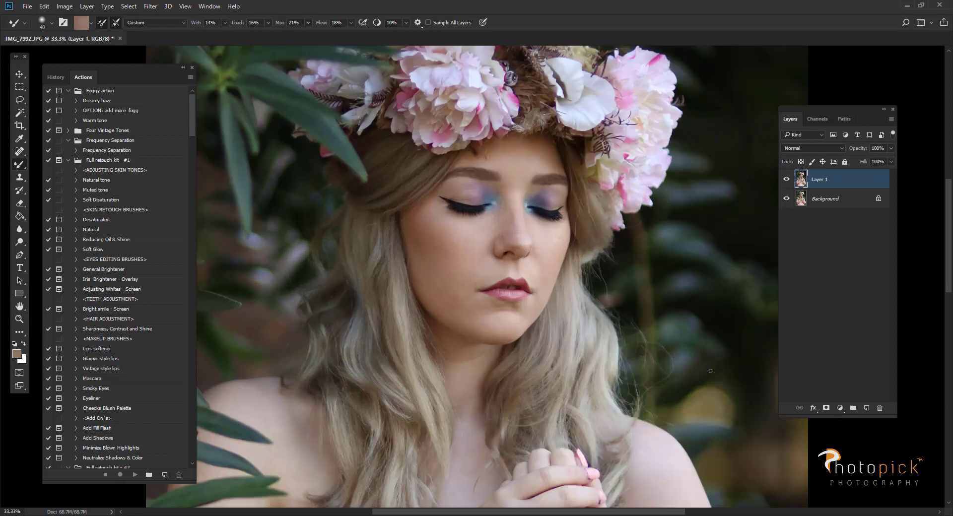
key("ctrl+plus")
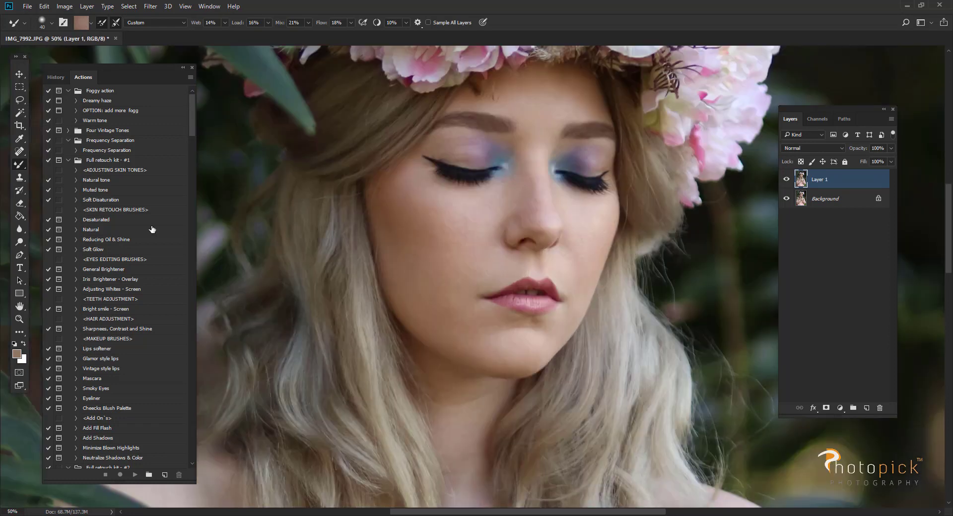
left_click(20, 152)
left_click_drag(682, 173, 619, 212)
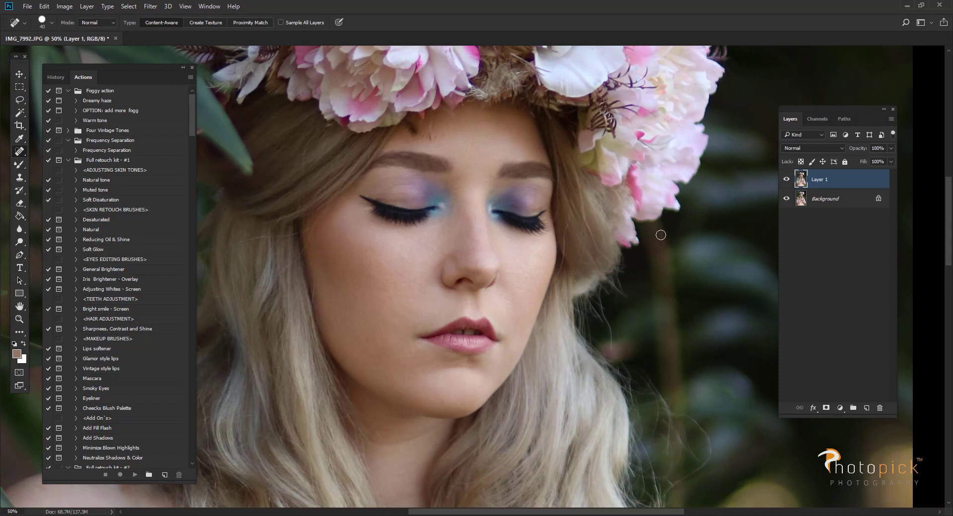
left_click_drag(602, 313, 614, 346)
left_click_drag(565, 257, 559, 288)
mouse_move(315, 269)
left_mouse_down()
mouse_move(311, 302)
mouse_move(293, 255)
mouse_move(278, 276)
left_mouse_up()
mouse_move(296, 160)
left_mouse_down()
mouse_move(293, 210)
mouse_move(266, 225)
left_mouse_up()
Heal the stray hairs sticking out beside the curls above the shoulder with a size 30 Spot Healing Brush
scroll(325, 249, "down", 5)
scroll(504, 244, "right", 3)
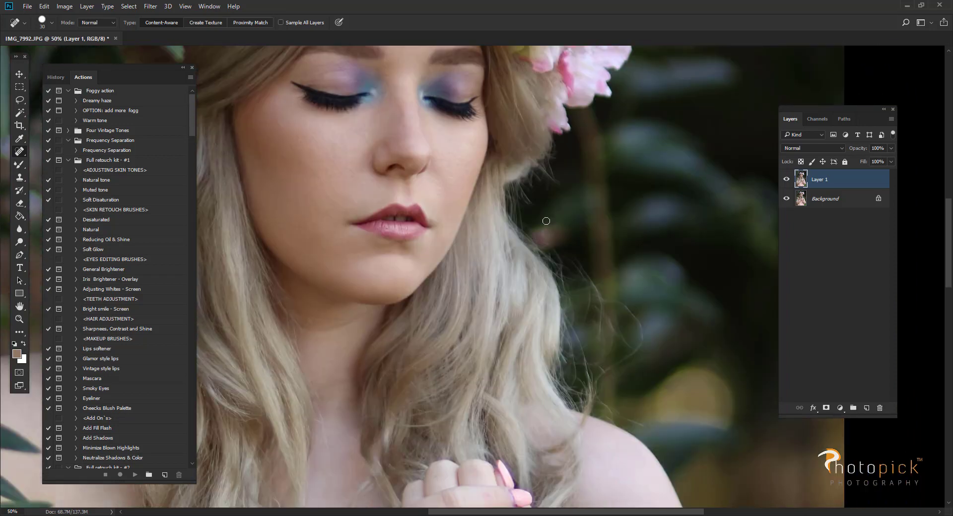
left_click_drag(480, 202, 475, 238)
left_click_drag(437, 305, 507, 276)
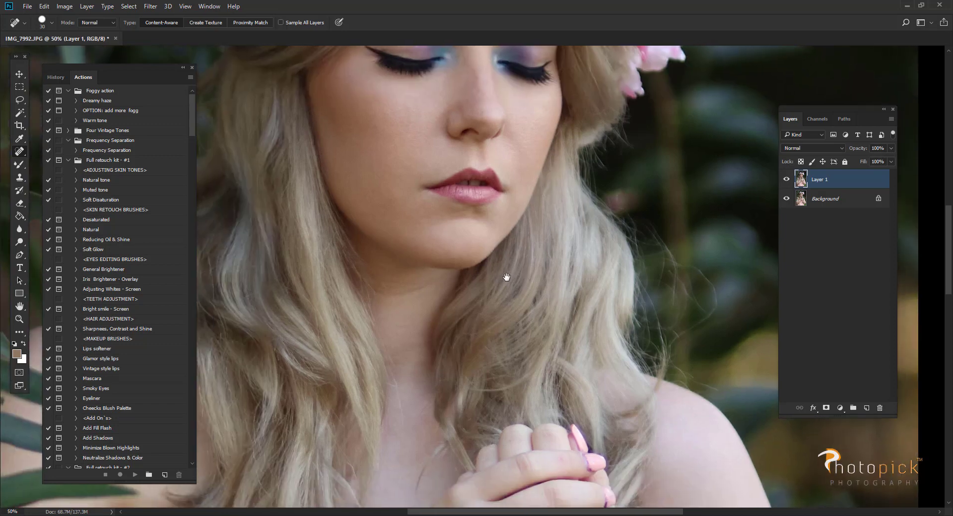
mouse_move(315, 268)
left_mouse_down()
mouse_move(474, 210)
mouse_move(422, 207)
left_mouse_up()
left_click_drag(452, 255, 215, 234)
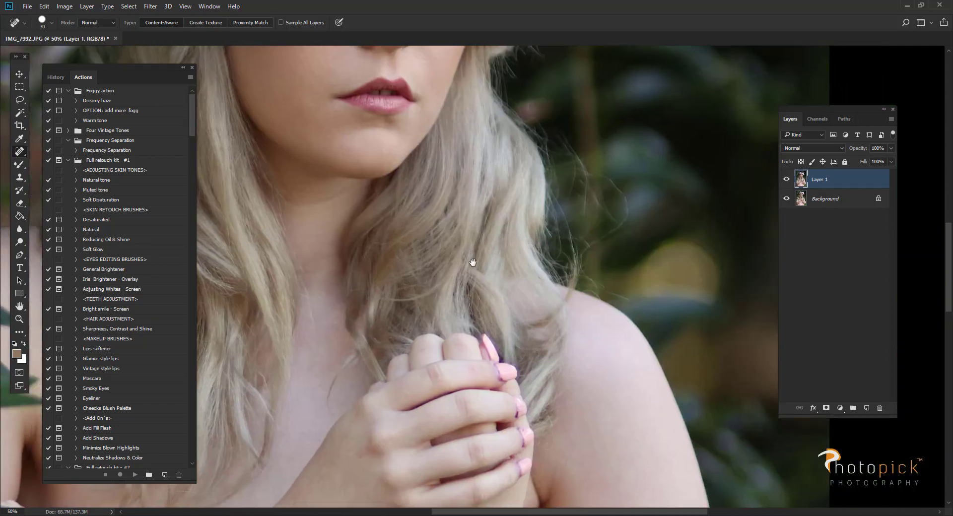
left_click_drag(631, 176, 565, 232)
mouse_move(555, 243)
left_mouse_down()
mouse_move(534, 341)
mouse_move(525, 336)
mouse_move(536, 347)
mouse_move(511, 342)
left_mouse_up()
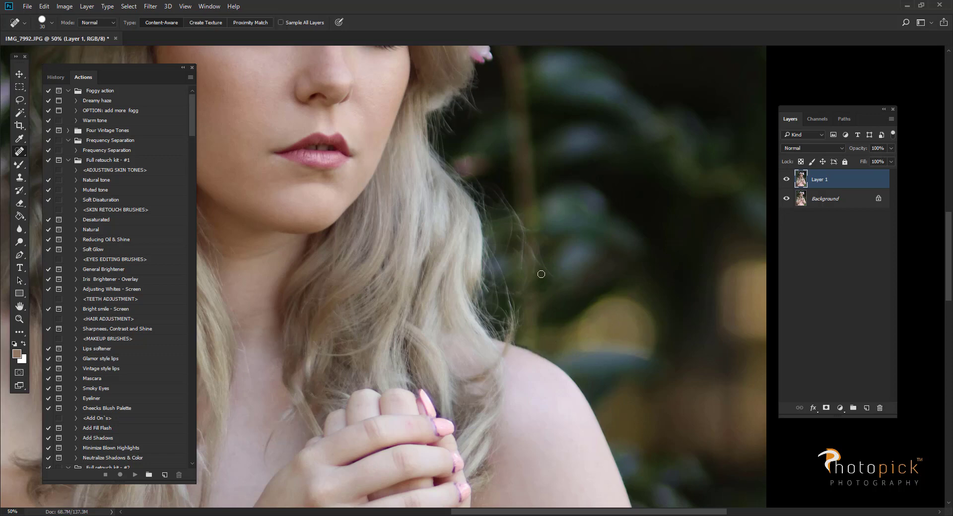
left_click_drag(501, 263, 493, 322)
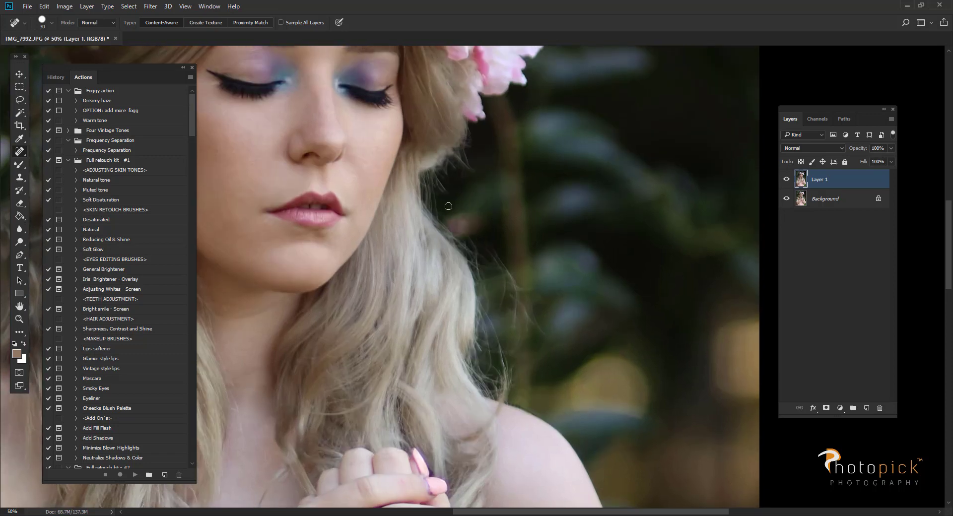
left_click_drag(463, 168, 464, 190)
left_click_drag(486, 245, 510, 276)
Undo and reapply the last healing stroke to compare the hair edge in the wider portrait
key("ctrl+minus")
key("ctrl+minus")
key("ctrl+minus")
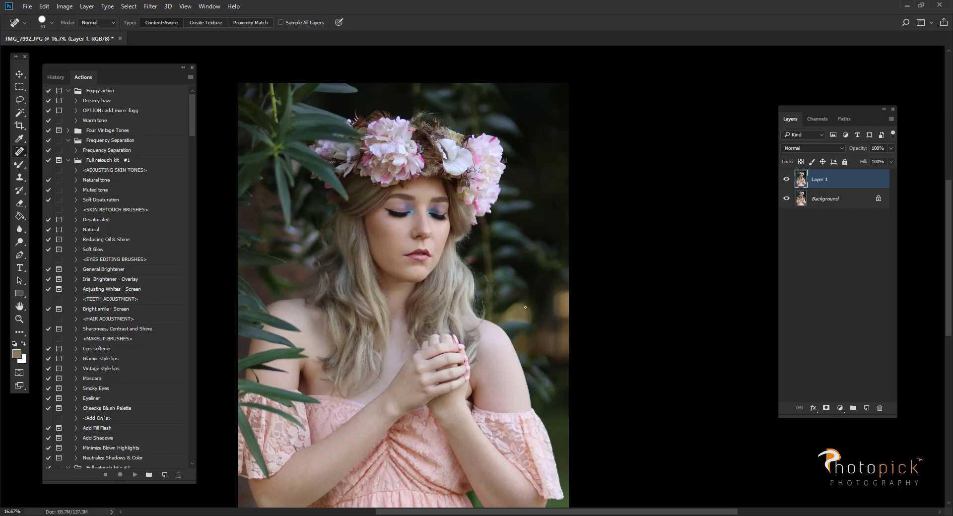
key("ctrl+z")
key("ctrl+z")
Clone dark background over the stray hairs between the curls and the thin branch with a size 90 Clone Stamp at 51% flow
key("ctrl+plus")
key("ctrl+plus")
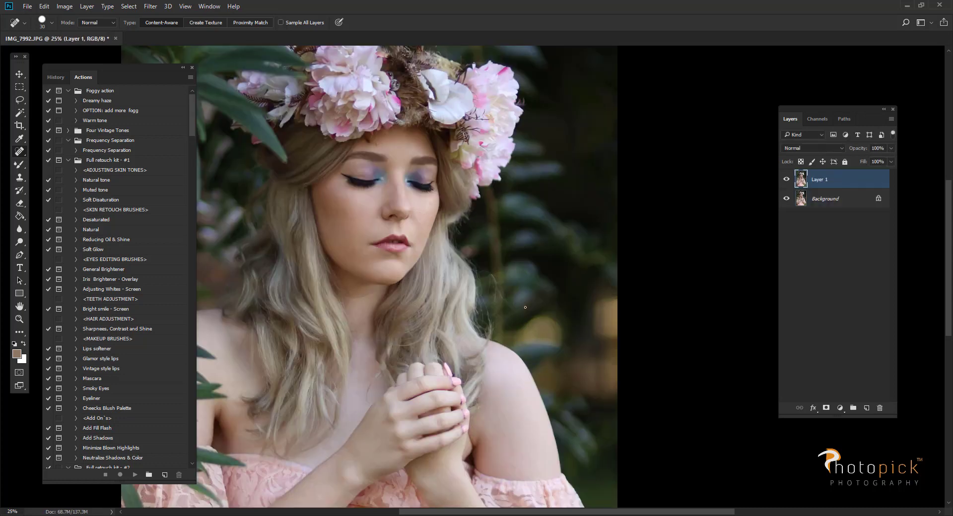
left_click_drag(506, 298, 497, 261)
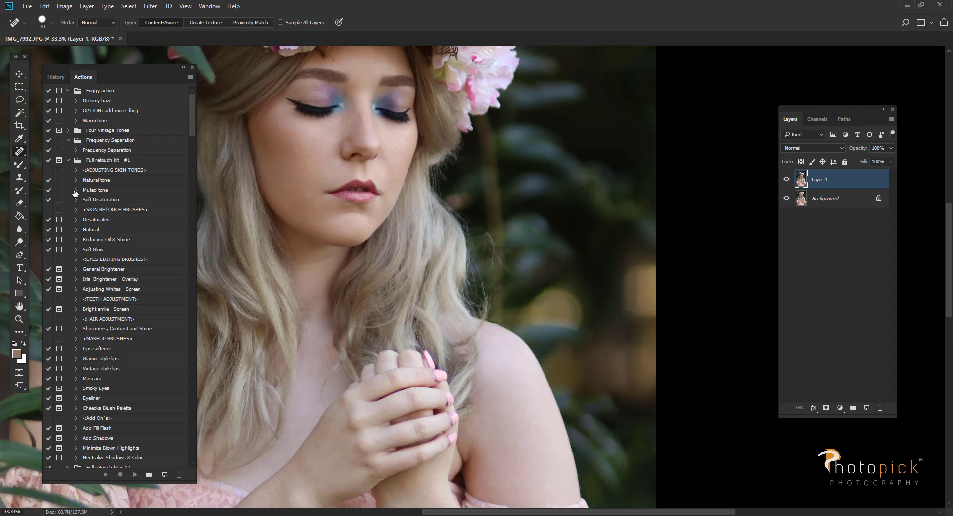
key("s")
key("bracketleft")
key("bracketleft")
key("bracketleft")
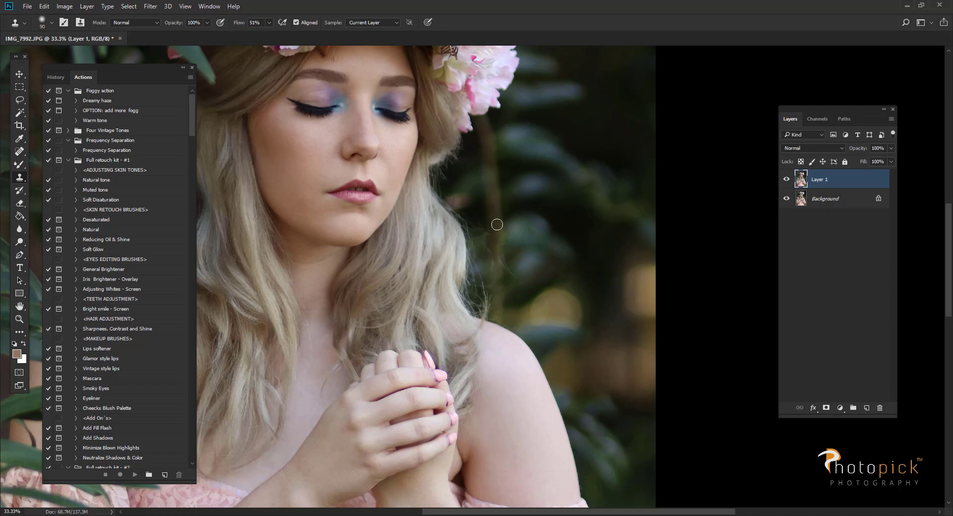
left_click_drag(491, 264, 499, 308)
left_click(522, 293, "alt")
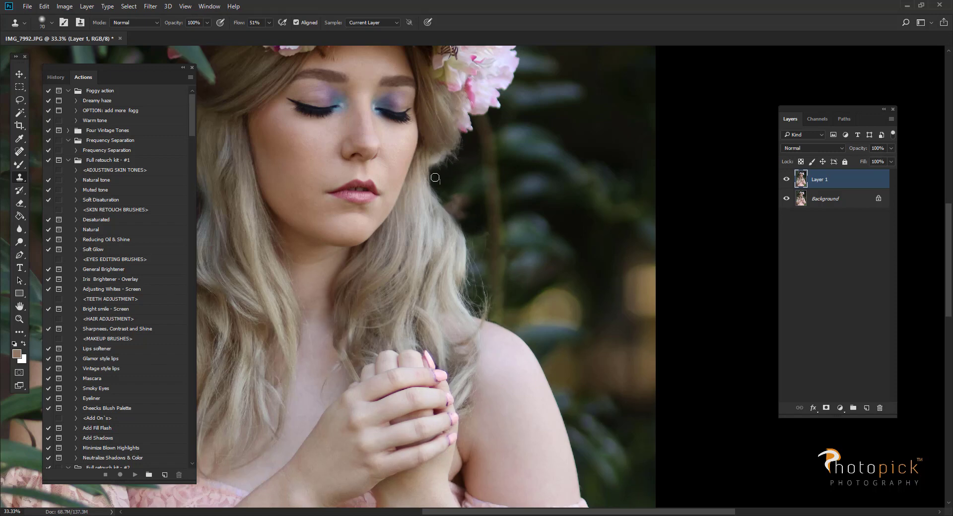
Clone out the remaining flyaways along the hair edge from mouth level down to the shoulder with a size 70 Clone Stamp
key("bracketleft")
key("bracketleft")
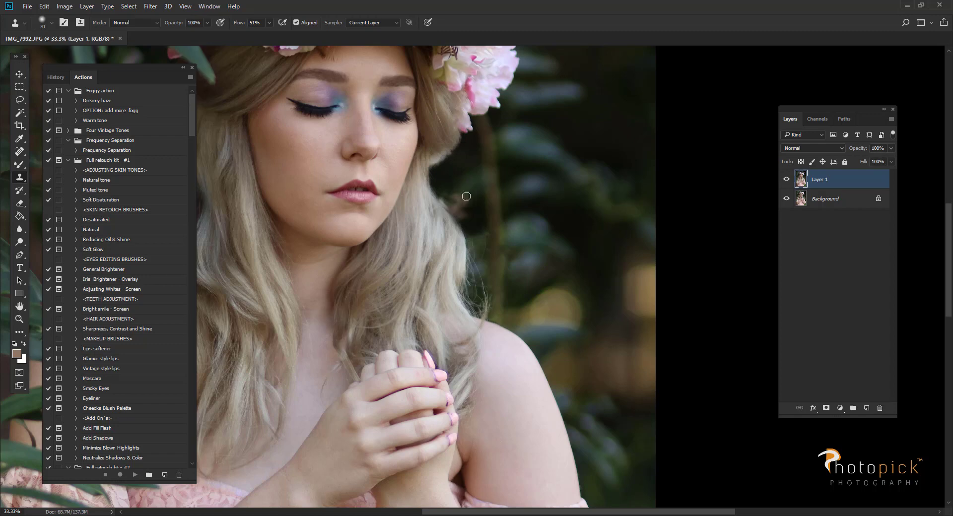
left_click_drag(437, 188, 434, 180)
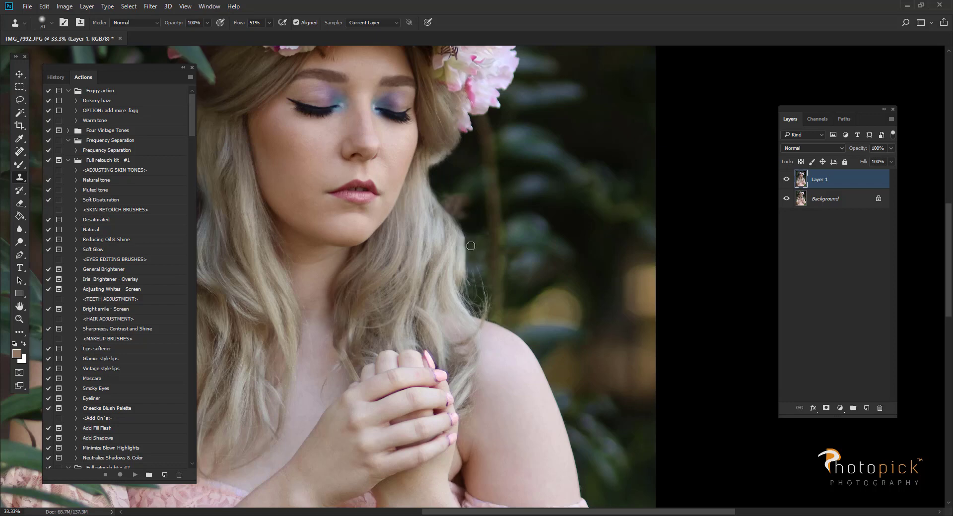
mouse_move(480, 259)
left_mouse_down()
mouse_move(482, 289)
mouse_move(482, 263)
mouse_move(489, 319)
mouse_move(467, 296)
mouse_move(489, 299)
left_mouse_up()
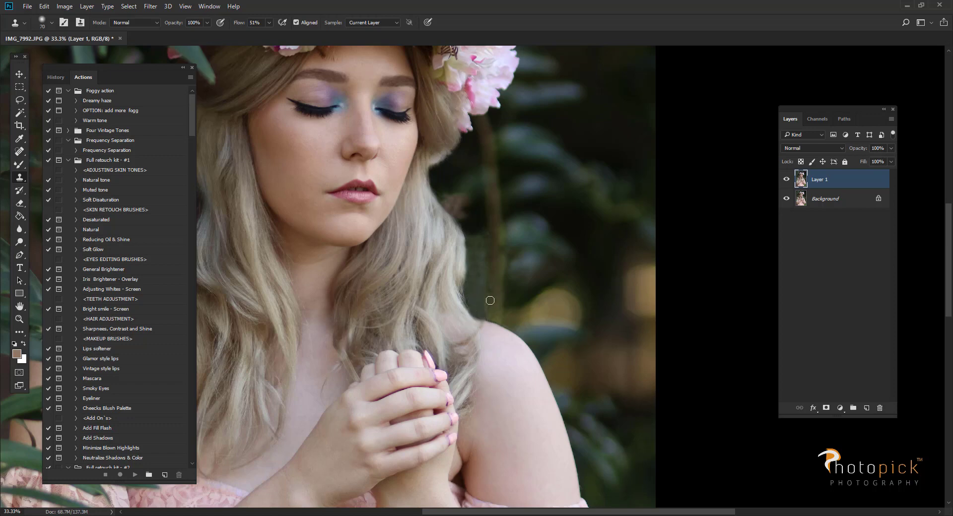
left_click(489, 311)
Erase the cloned overlap where the hair meets the top of the shoulder with a size 70 Eraser
left_click(19, 202)
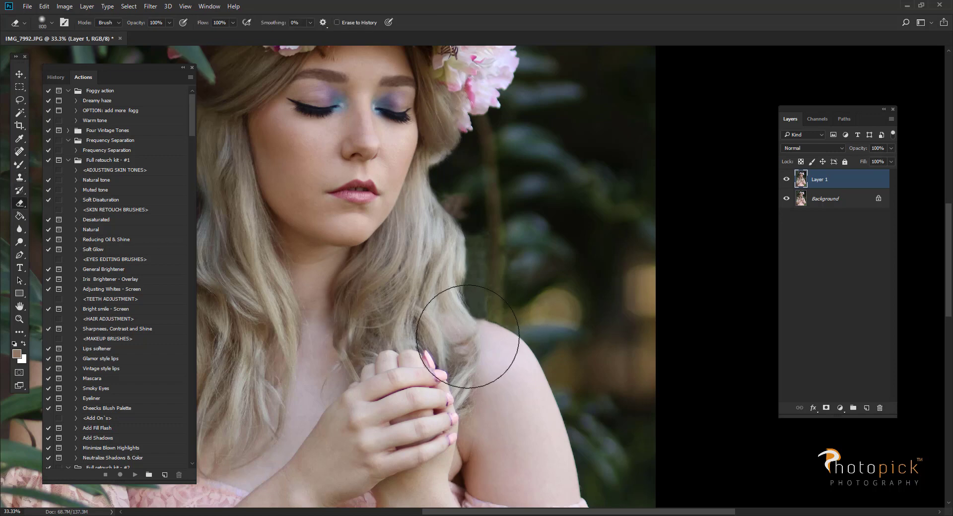
key("bracketleft")
key("bracketleft")
key("bracketleft")
key("bracketleft")
key("bracketleft")
key("bracketleft")
key("bracketleft")
key("bracketleft")
key("bracketleft")
key("bracketleft")
key("bracketleft")
key("bracketleft")
key("bracketleft")
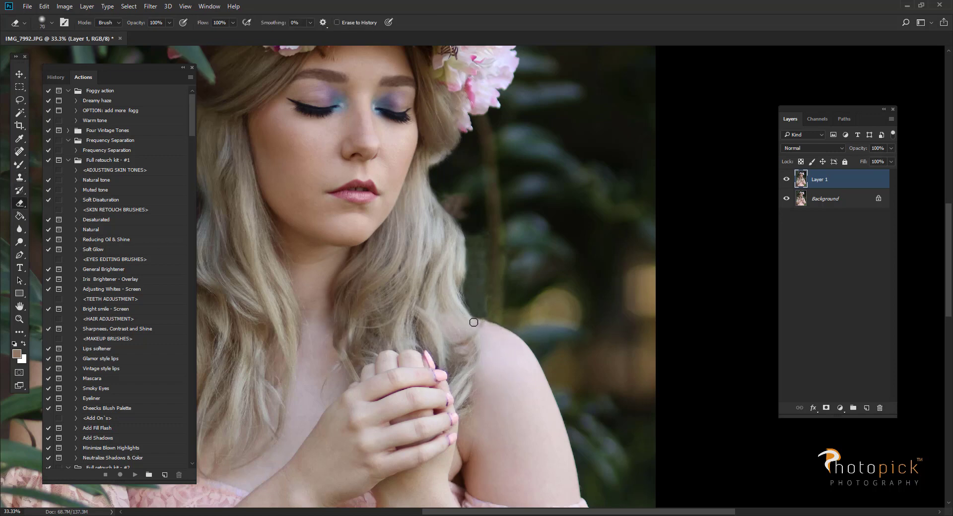
left_click(483, 327)
Compare the whole portrait before and after the retouch by hiding and showing Layer 1
key("ctrl+minus")
key("ctrl+minus")
key("ctrl+minus")
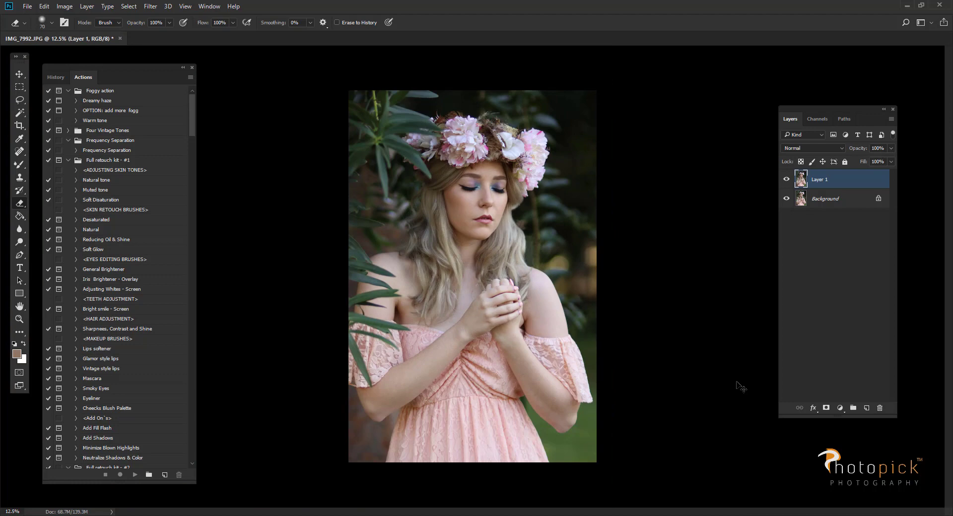
left_click(789, 181)
left_click(788, 181)
Heal the rough spots along the thin branch beside the curls with a size 30 Spot Healing Brush
key("ctrl+plus")
key("ctrl+plus")
key("ctrl+plus")
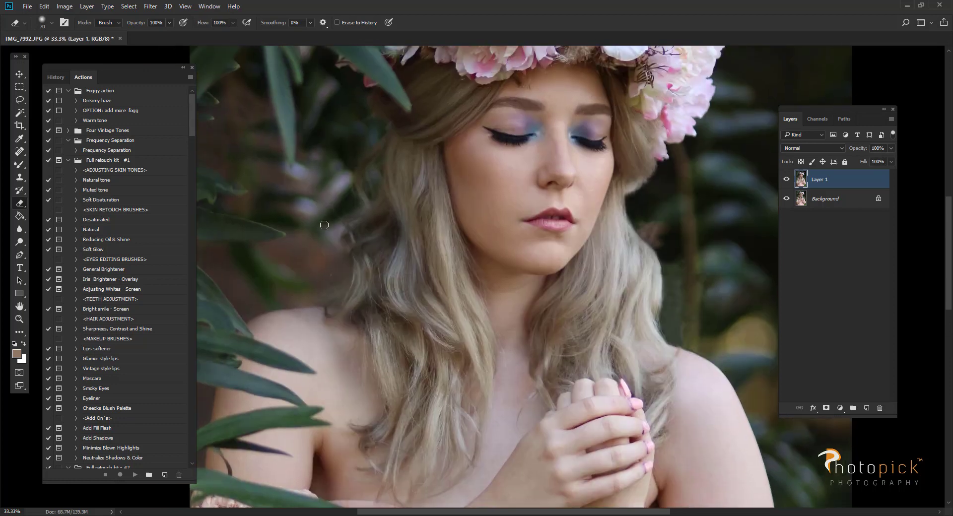
left_click(20, 151)
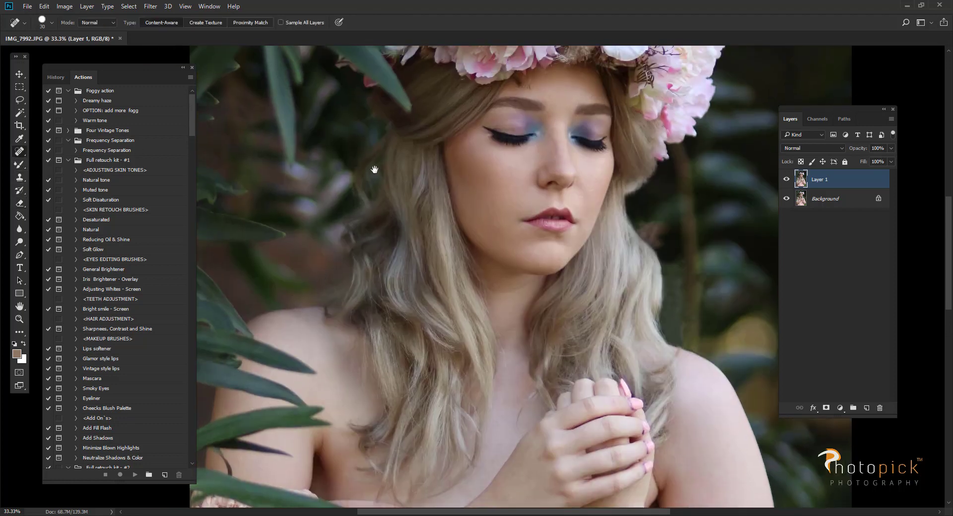
left_click_drag(374, 169, 349, 179)
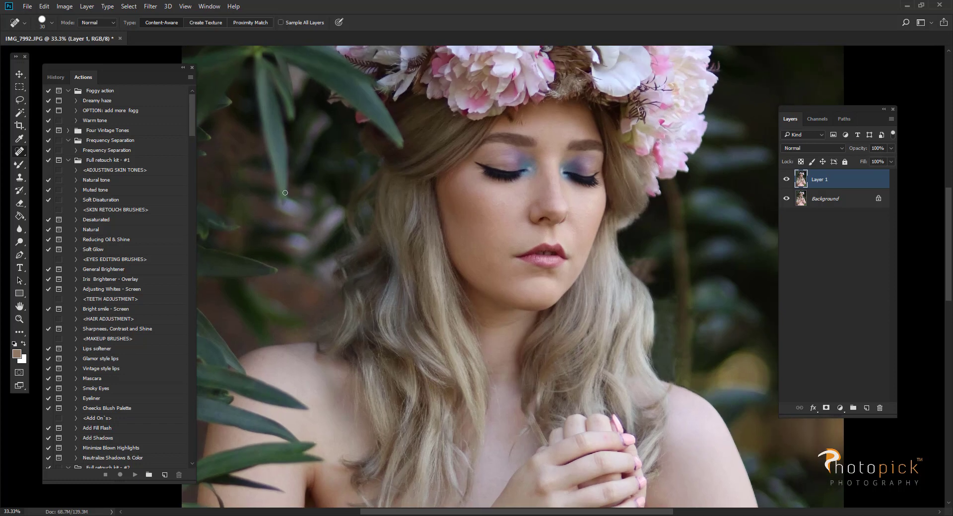
scroll(576, 315, "right", 5)
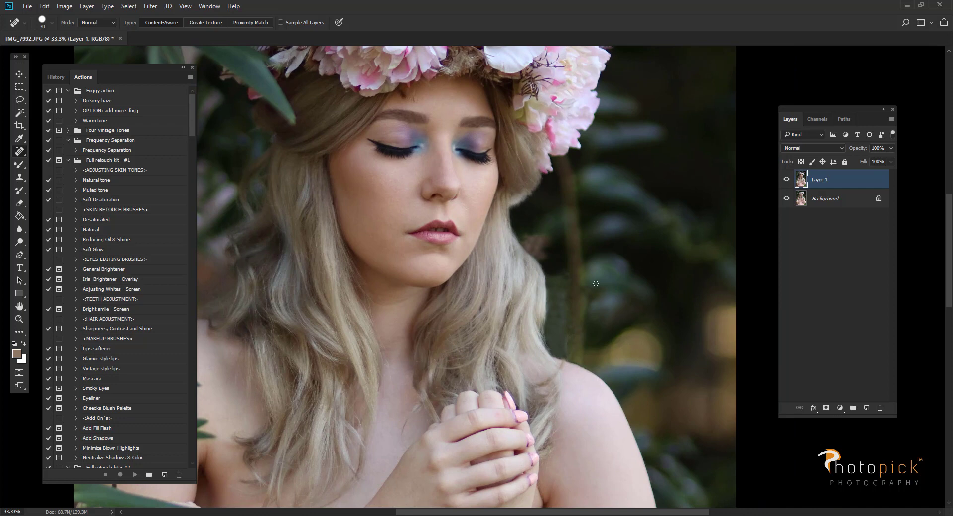
left_click(573, 313, "alt")
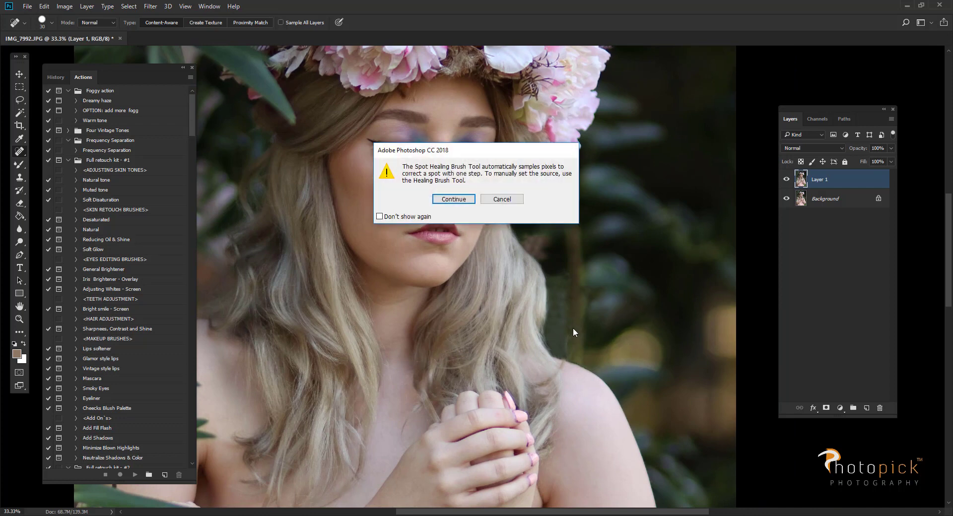
left_click(462, 204)
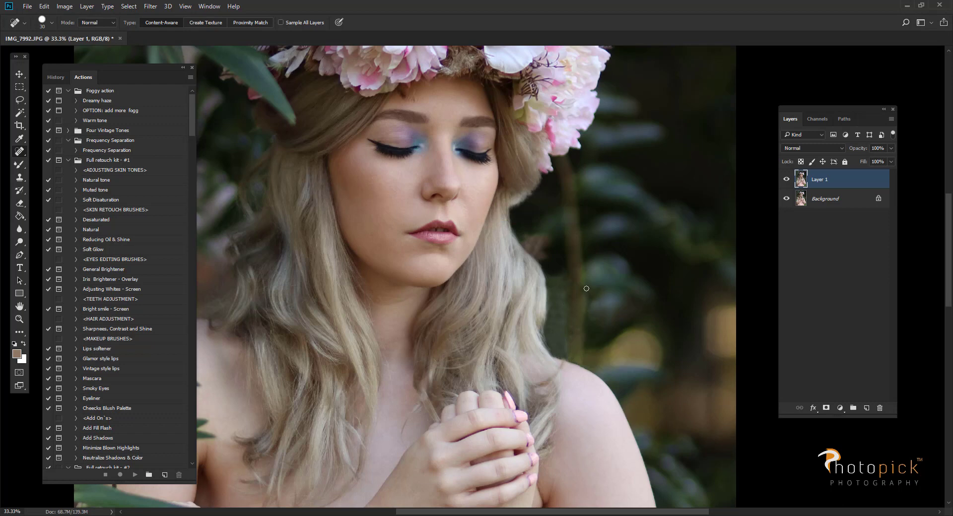
left_click_drag(584, 287, 583, 318)
left_click_drag(570, 273, 573, 338)
key("ctrl+minus")
key("ctrl+minus")
key("ctrl+minus")
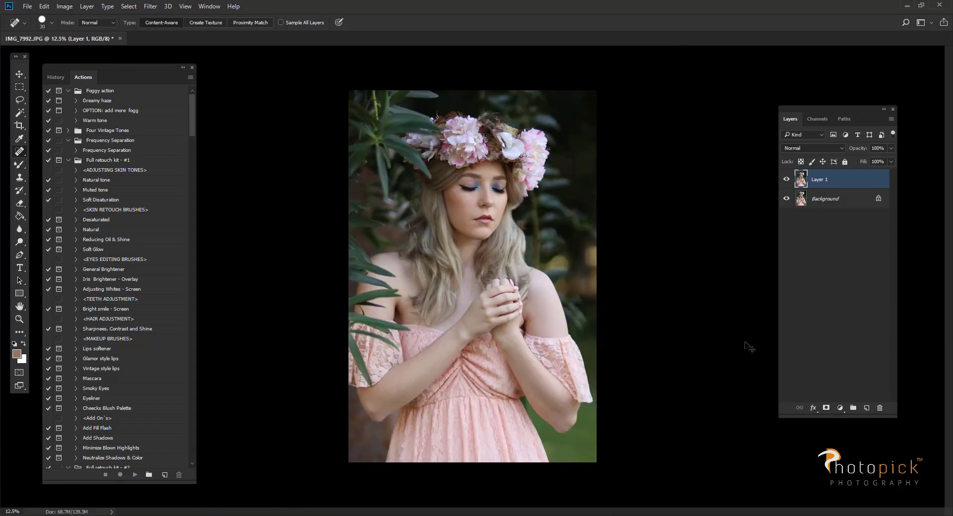
Remove the stray light strand sticking out above the flower crown with the size 30 Spot Healing Brush
key("ctrl+plus")
key("ctrl+plus")
key("ctrl+plus")
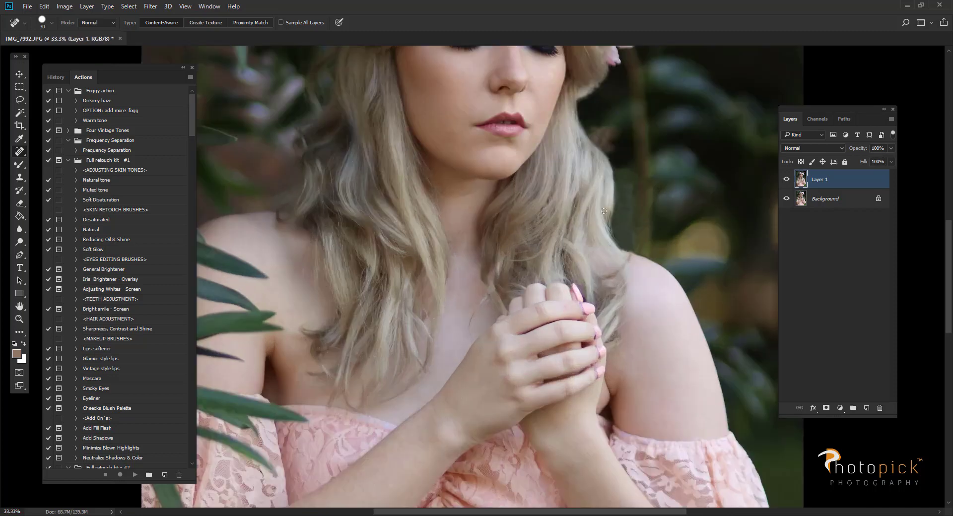
left_click_drag(489, 150, 483, 380)
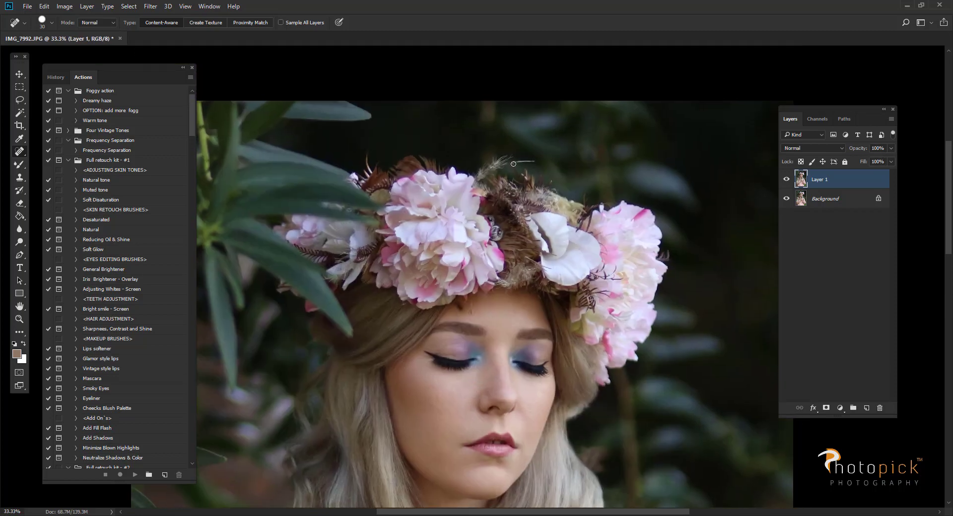
left_click_drag(532, 162, 519, 161)
key("ctrl+0")
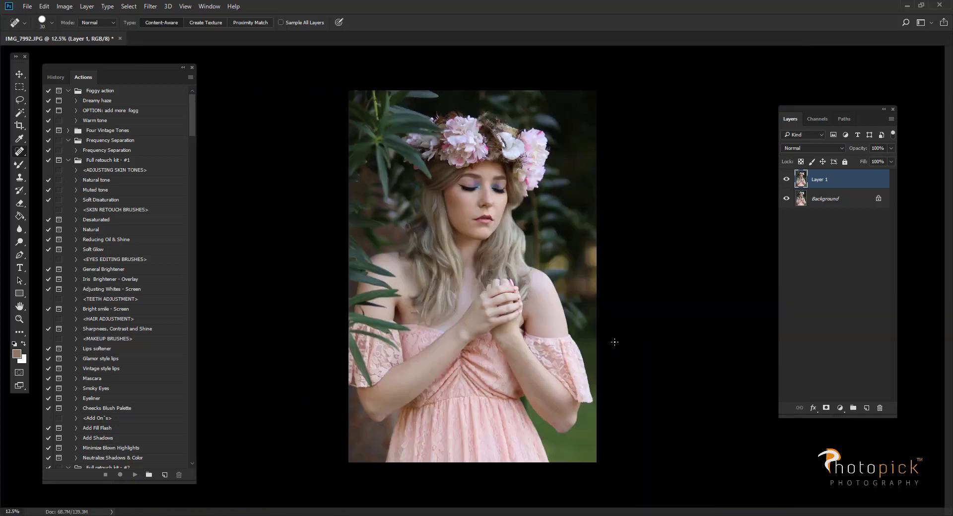
Merge the retouched layer into the Background and open a duplicate of it in the Liquify filter
key("ctrl+e")
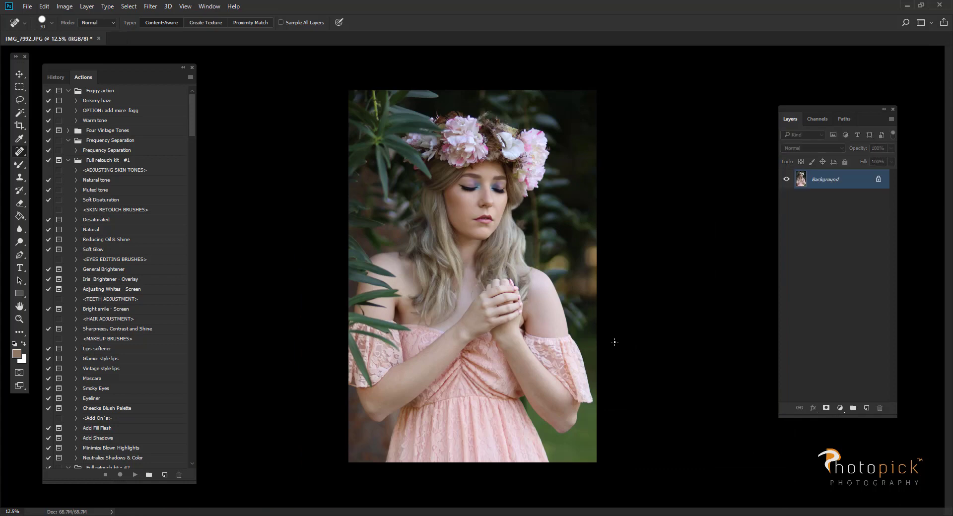
key("ctrl+j")
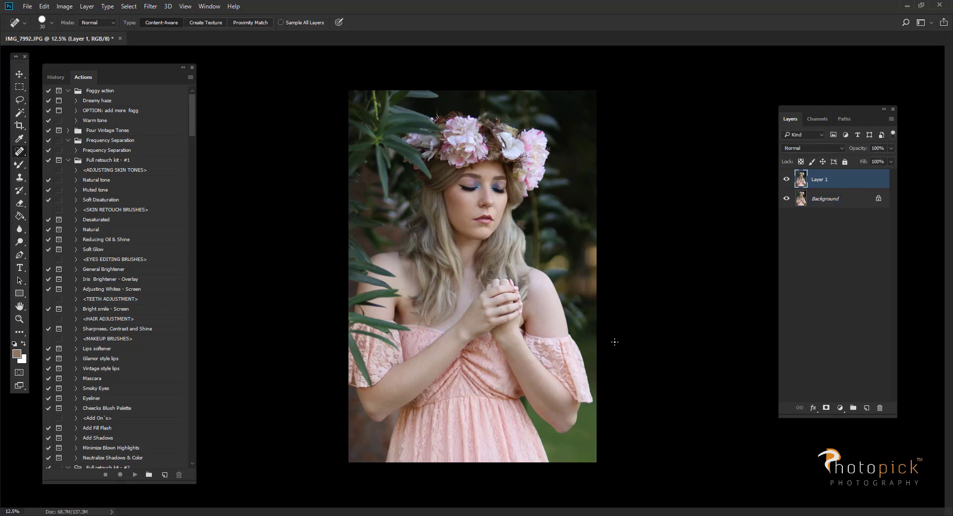
left_click(151, 7)
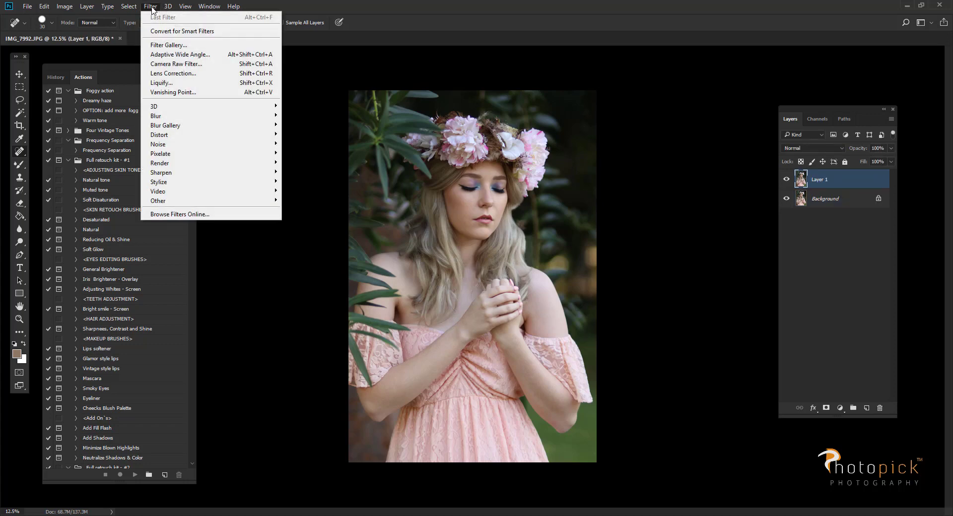
left_click(161, 82)
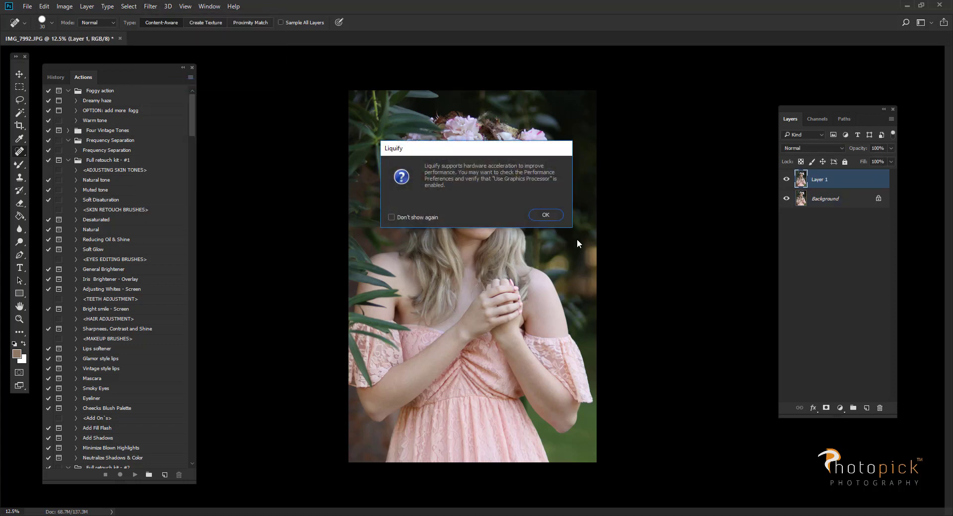
left_click(549, 214)
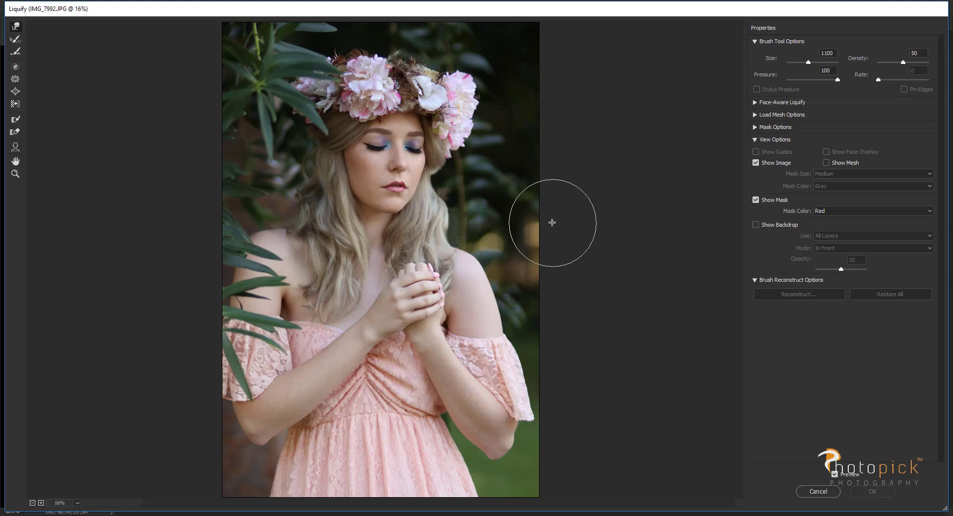
Push the hair outward on both sides of the face for more volume with a size 900 Forward Warp brush
key("bracketleft")
key("bracketleft")
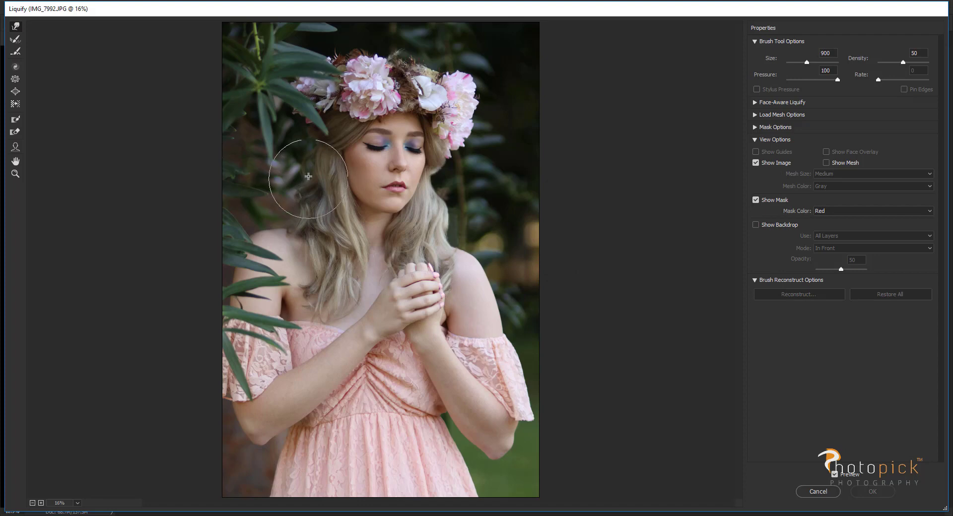
left_click_drag(304, 173, 305, 144)
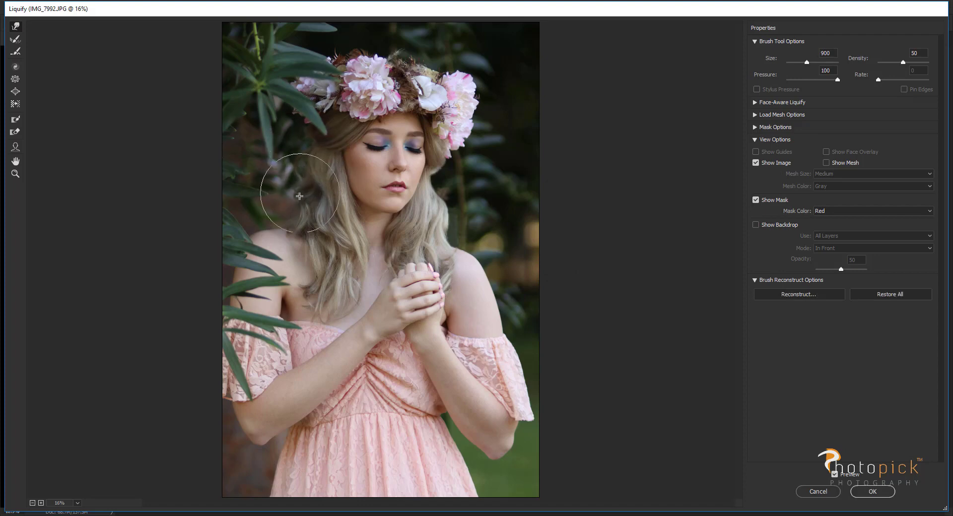
left_click_drag(298, 204, 297, 255)
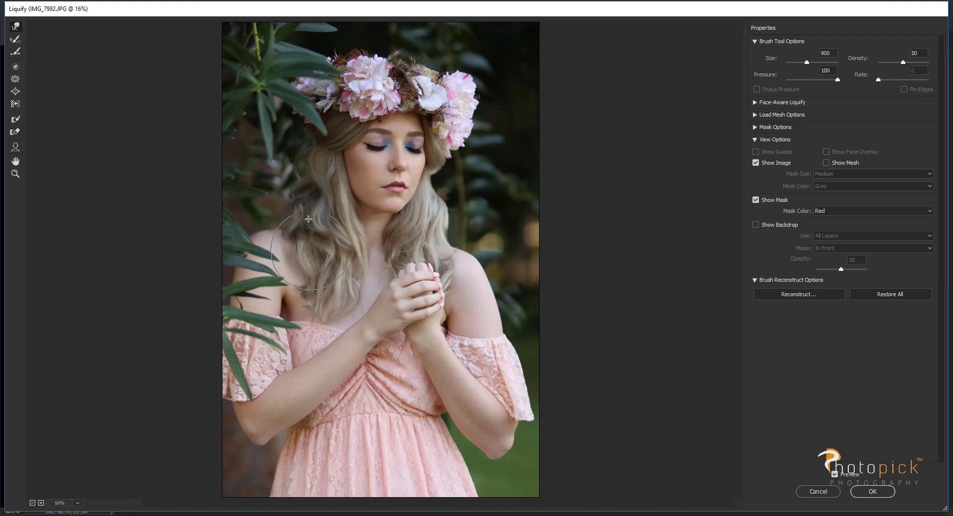
mouse_move(300, 178)
left_mouse_down()
mouse_move(299, 188)
mouse_move(301, 157)
left_mouse_up()
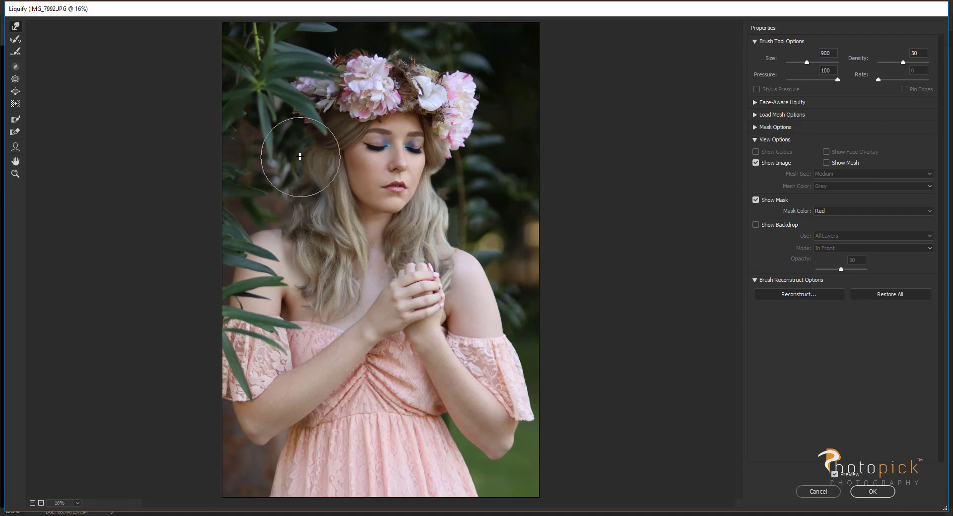
left_click_drag(423, 191, 426, 244)
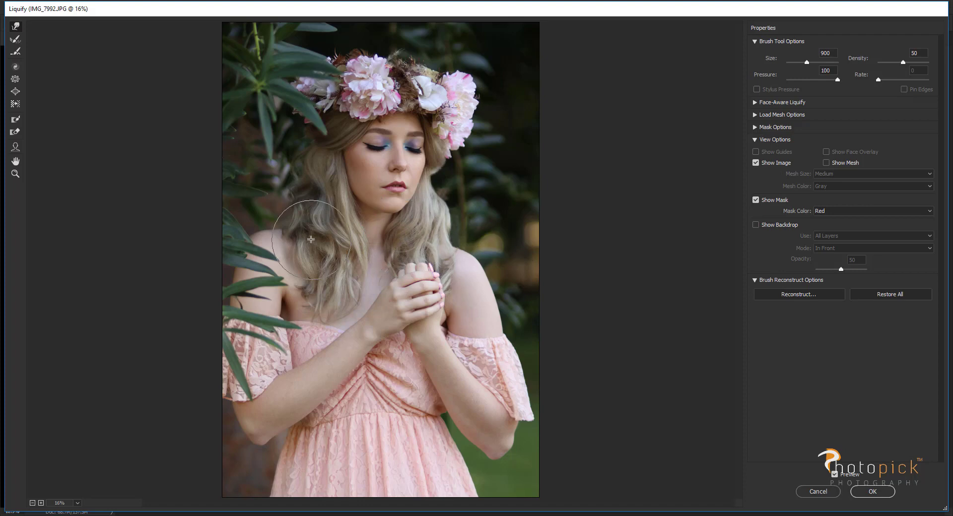
mouse_move(295, 236)
left_mouse_down()
mouse_move(283, 179)
mouse_move(281, 202)
mouse_move(290, 203)
left_mouse_up()
Reshape the flower crown around the white bloom and the adjacent pink peony, using a Forward Warp brush down to size 300
key("bracketleft")
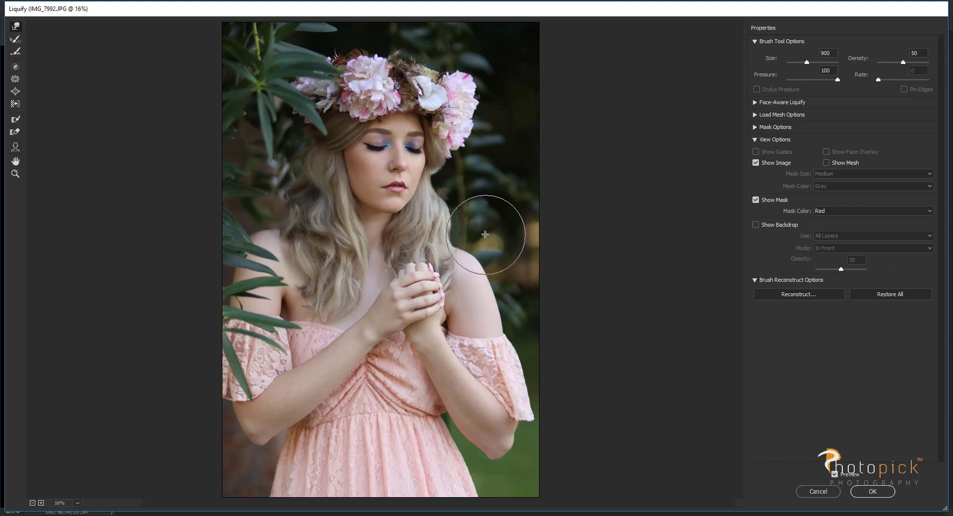
key("bracketleft")
key("bracketleft")
key("bracketleft")
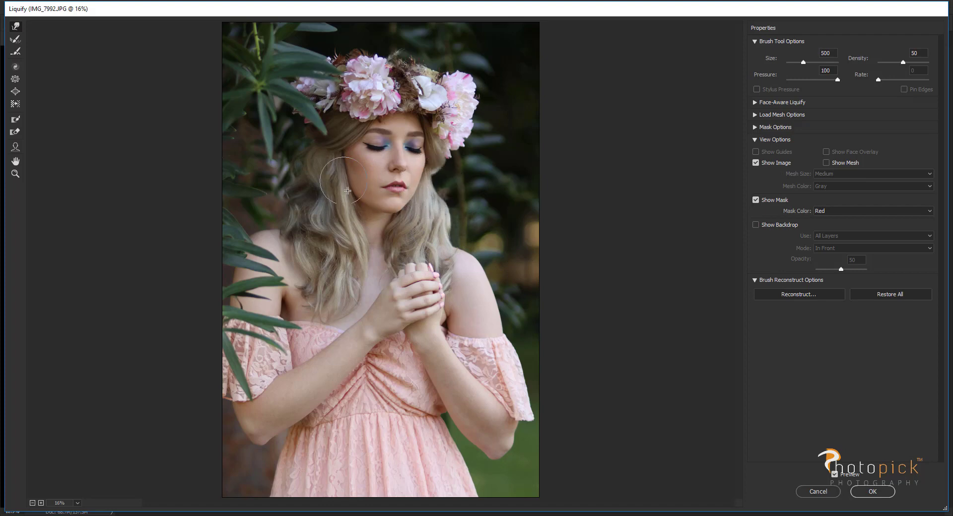
key("bracketleft")
key("bracketleft")
key("bracketleft")
key("bracketright")
key("bracketright")
key("bracketright")
key("bracketright")
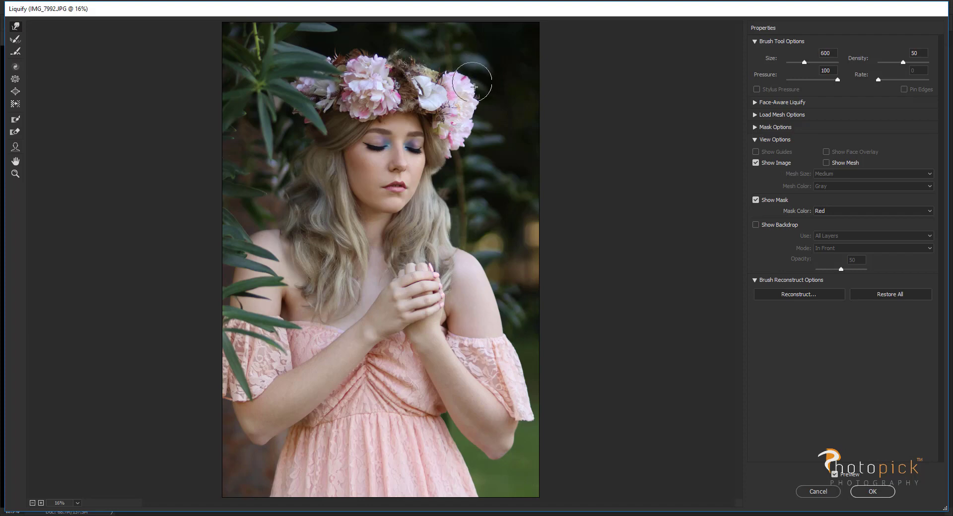
key("bracketleft")
key("bracketleft")
key("bracketleft")
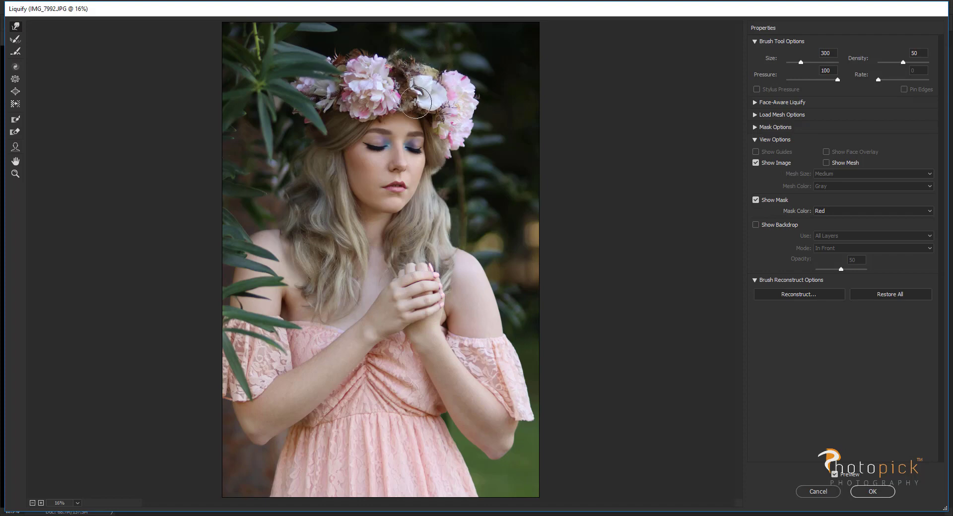
left_click_drag(415, 102, 436, 110)
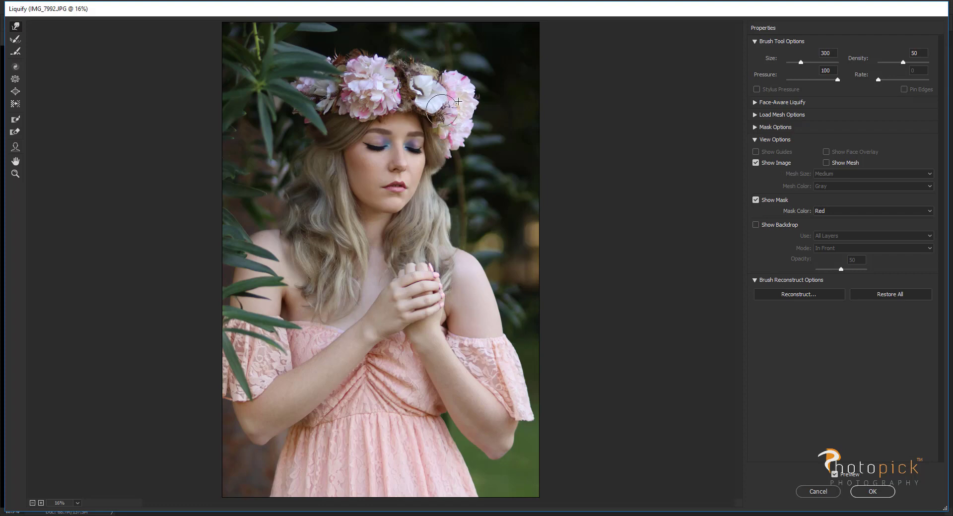
Adjust the dress waistline beneath the forearm with the Forward Warp brush at sizes 800 and 400
key("bracketright")
key("bracketright")
key("bracketright")
key("bracketright")
key("bracketright")
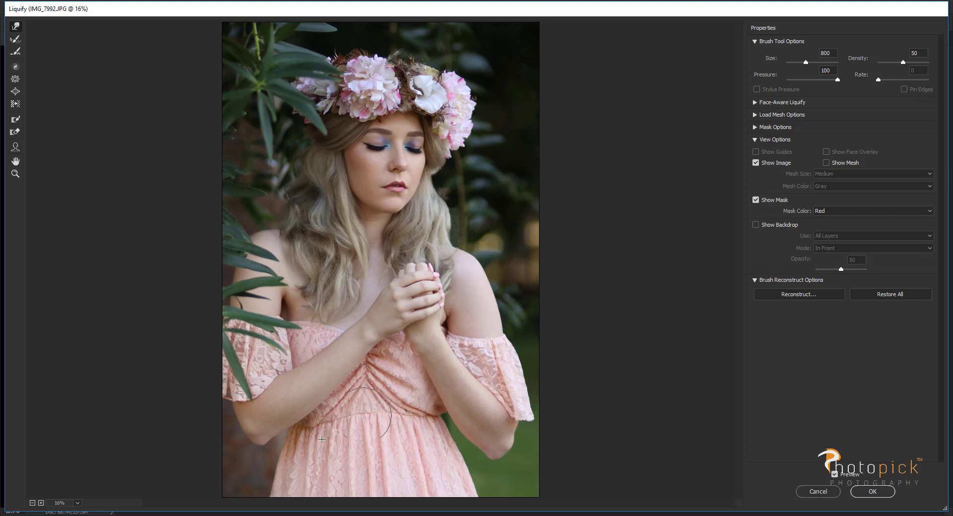
key("bracketleft")
key("bracketleft")
key("bracketleft")
key("bracketleft")
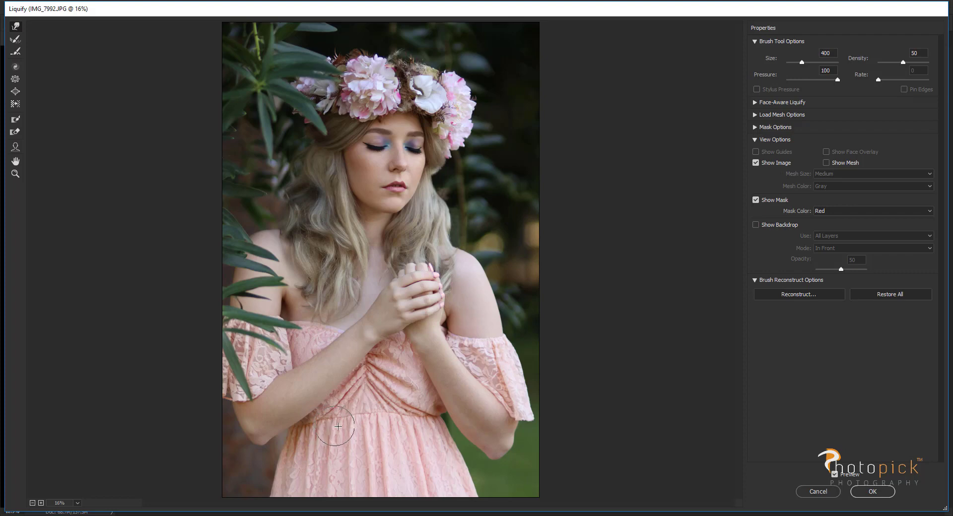
Refine the waist seam with the Forward Warp brush at sizes 800 and 500, and compare it with the original using the preview
key("bracketright")
key("bracketright")
key("bracketright")
key("bracketright")
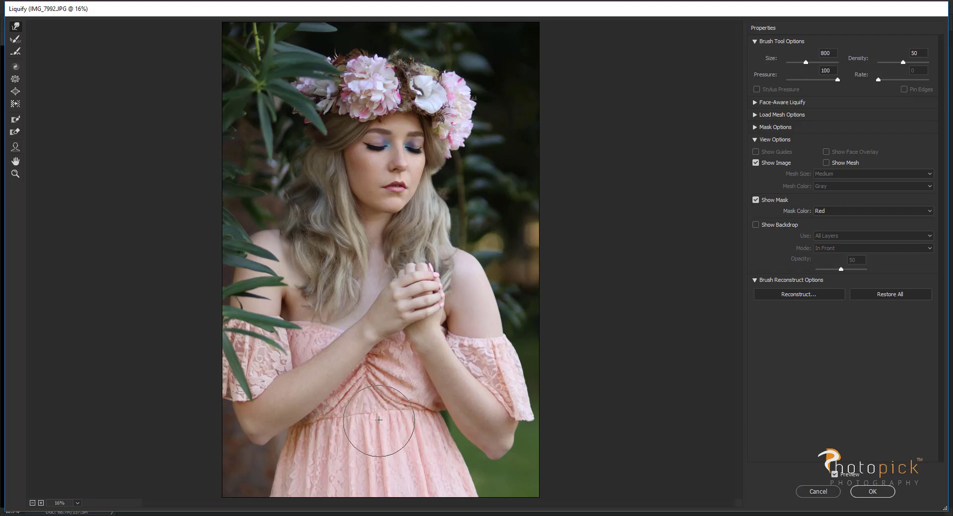
key("bracketleft")
key("bracketleft")
key("bracketleft")
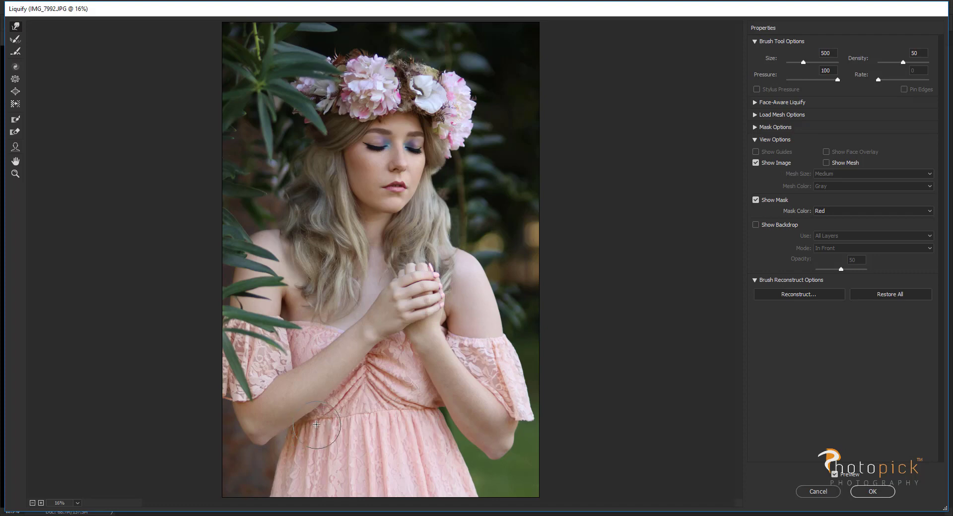
left_click_drag(313, 426, 299, 409)
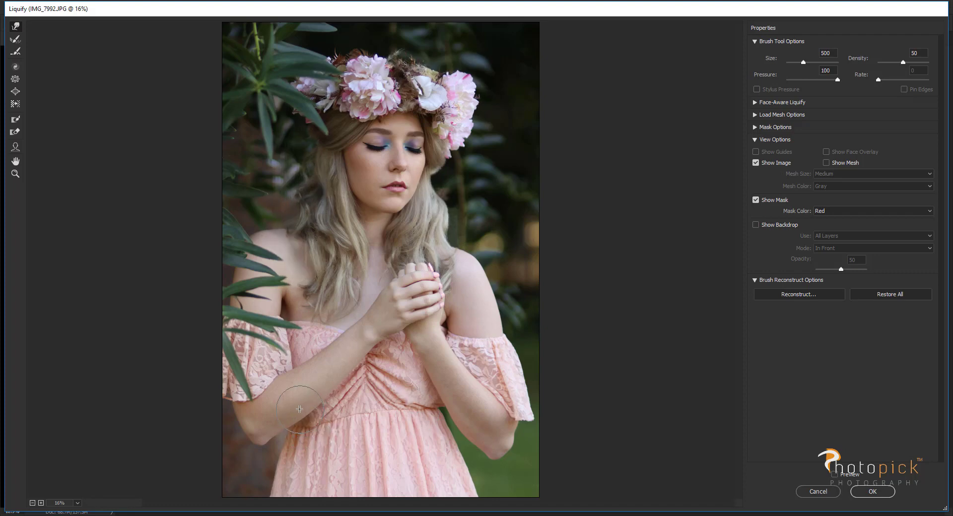
key("p")
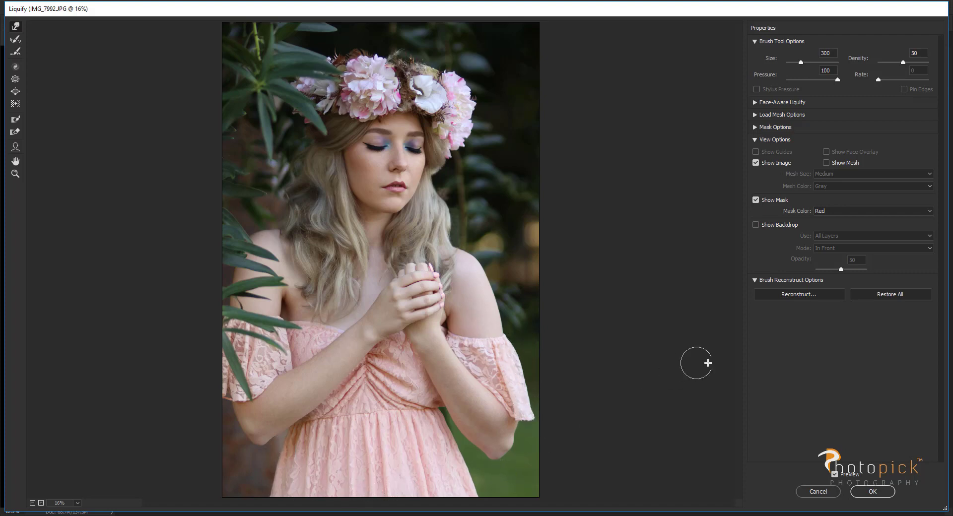
Finish shaping the waist and skirt sides with the Forward Warp brush at sizes 1000 and 500, and apply the Liquify changes
key("bracketright")
key("bracketright")
key("bracketright")
key("bracketright")
key("bracketright")
key("bracketright")
key("bracketright")
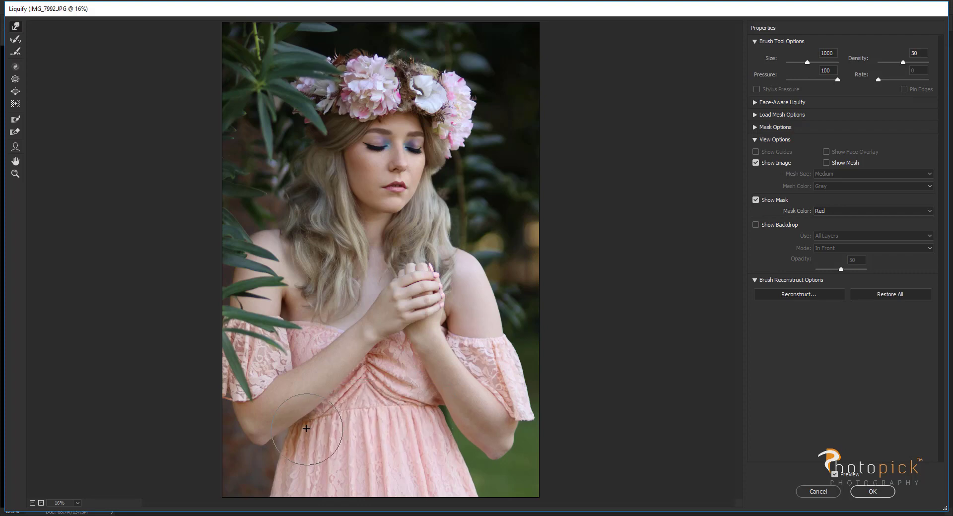
key("bracketleft")
key("bracketleft")
key("bracketleft")
key("bracketleft")
key("bracketleft")
left_click(884, 493)
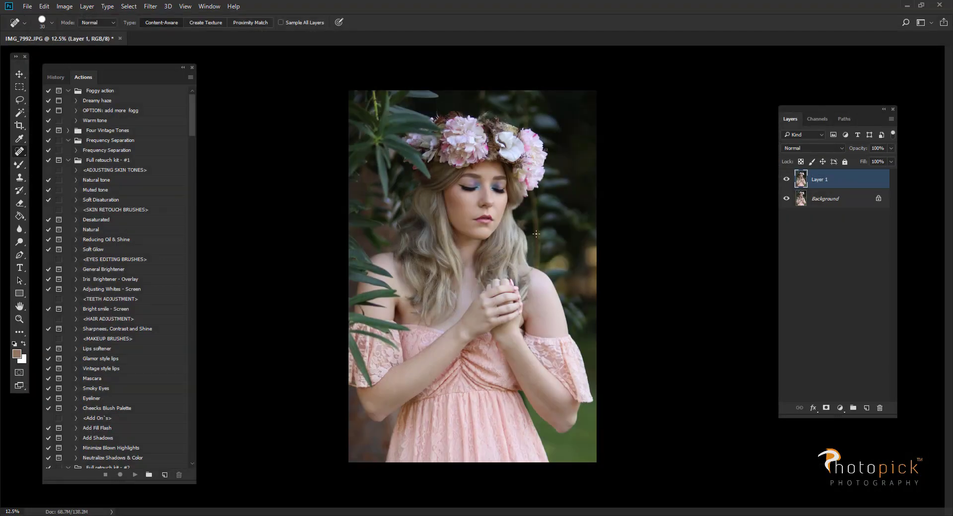
Run another Liquify pass on Layer 1 with the Forward Warp brush at size 500 and apply it
left_click(150, 7)
left_click(174, 82)
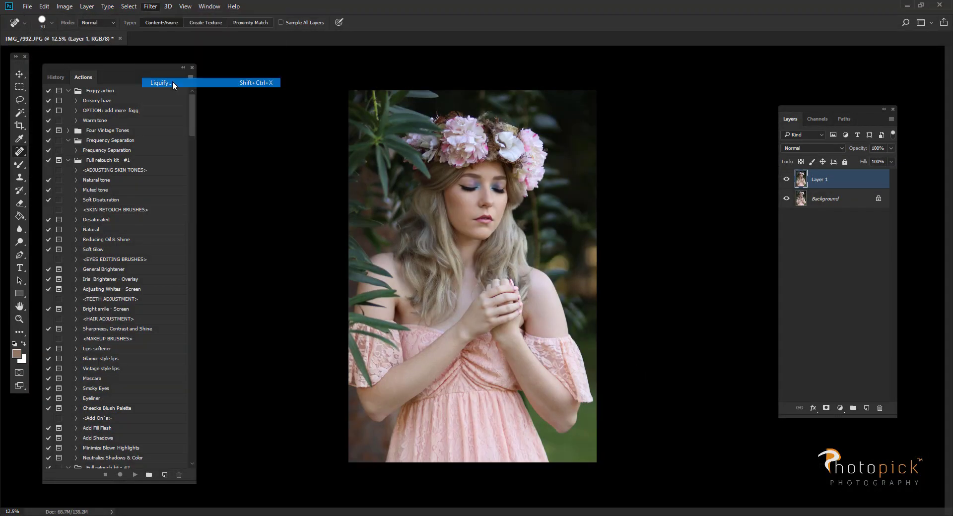
left_click(540, 214)
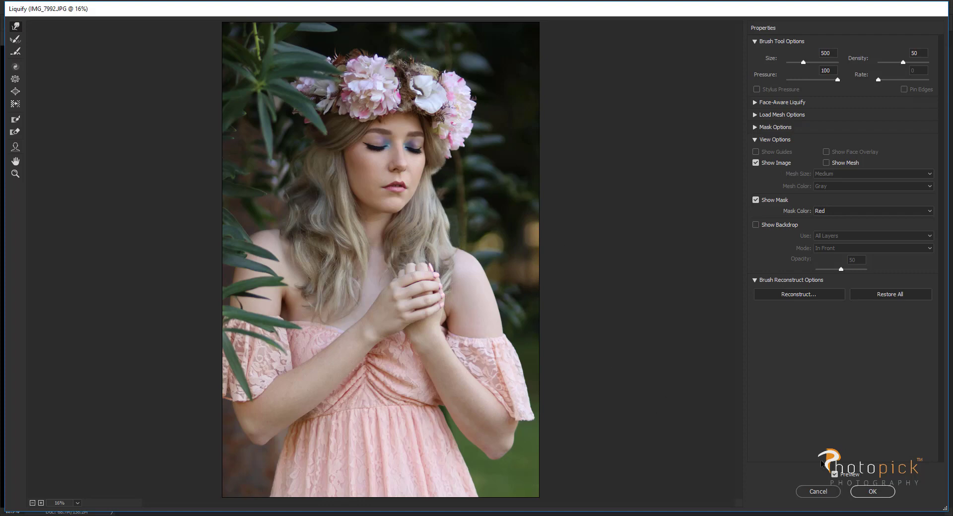
left_click(881, 491)
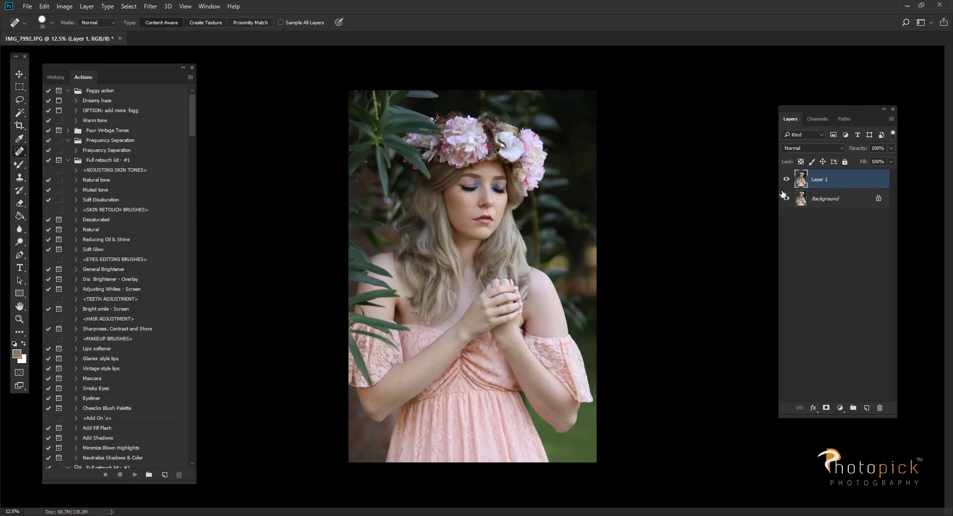
Compare Layer 1 with the Background, merge it down, and duplicate the merged Background onto a new layer
left_click(783, 183)
left_click(783, 183)
left_click(786, 182)
left_click(786, 182)
key("ctrl+e")
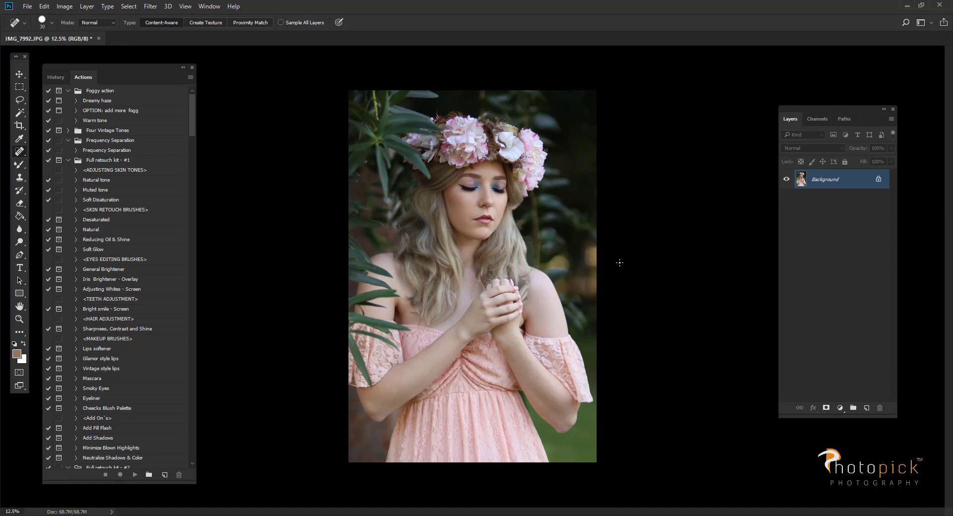
key("ctrl+j")
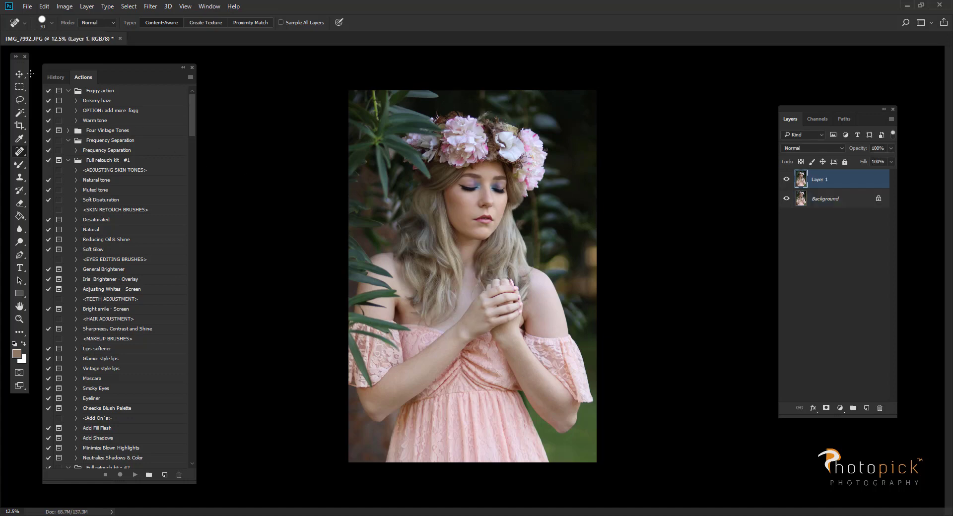
Open the new layer in the Camera Raw Filter and raise Shadows to +53 and Blacks to +36
left_click(20, 74)
left_click(150, 7)
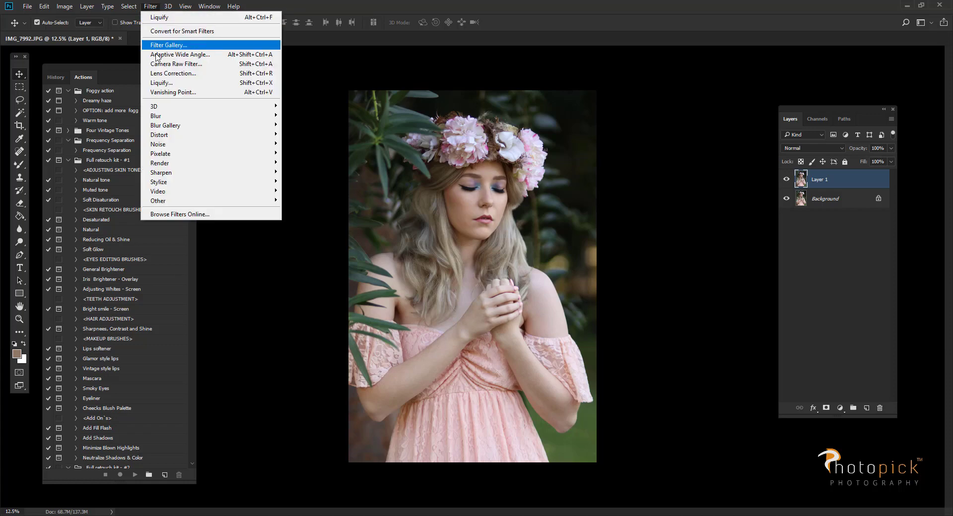
left_click(169, 65)
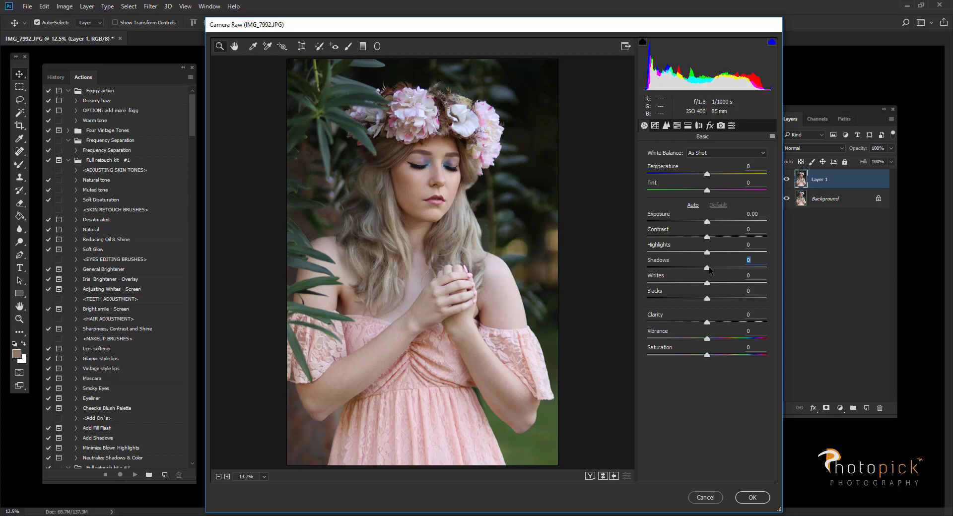
left_click_drag(708, 268, 739, 268)
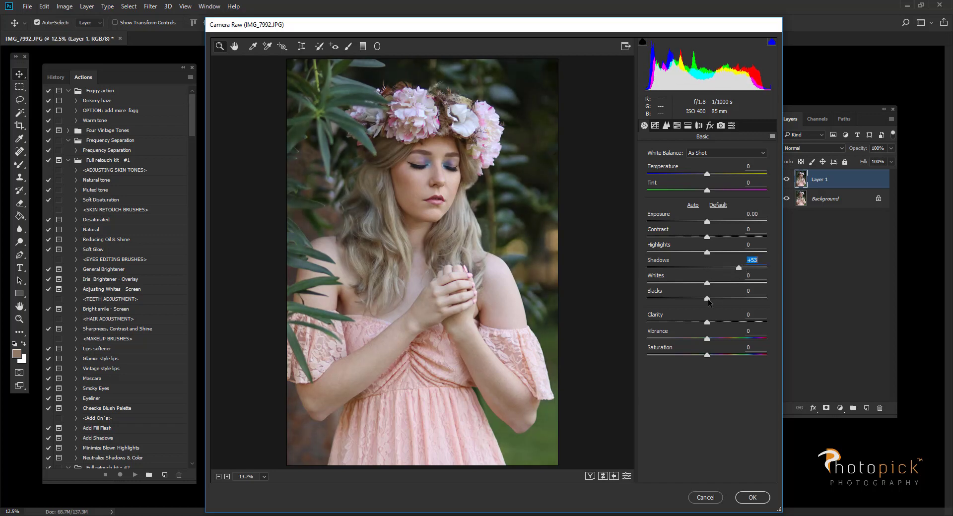
left_click_drag(709, 299, 729, 300)
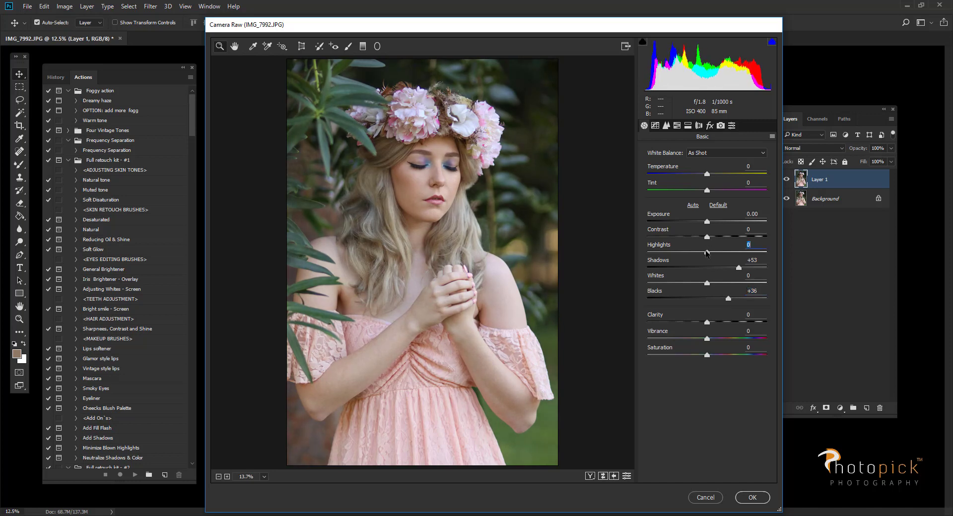
Lower Highlights to -17 and Whites to -29, apply the Camera Raw adjustments, and compare the result with the Background
left_click_drag(706, 252, 700, 254)
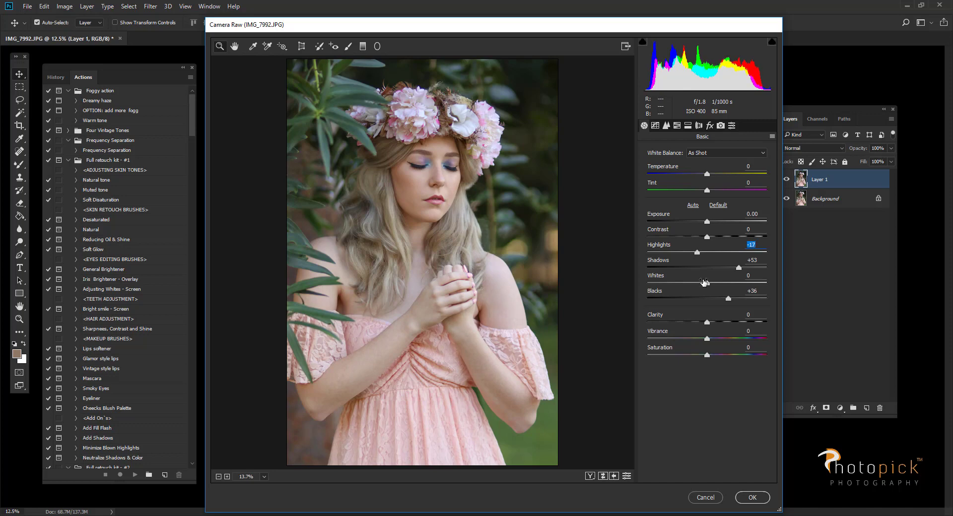
left_click_drag(707, 284, 691, 285)
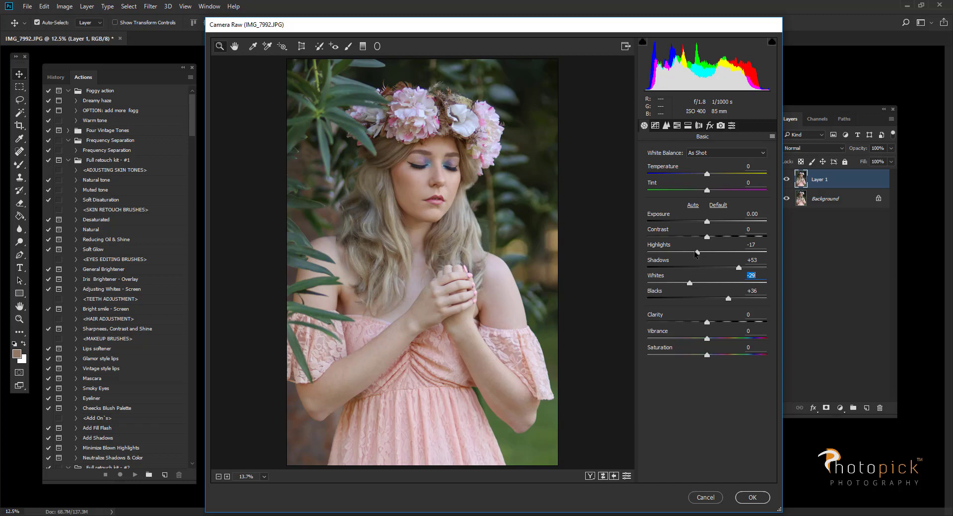
left_click(695, 252)
left_click(750, 498)
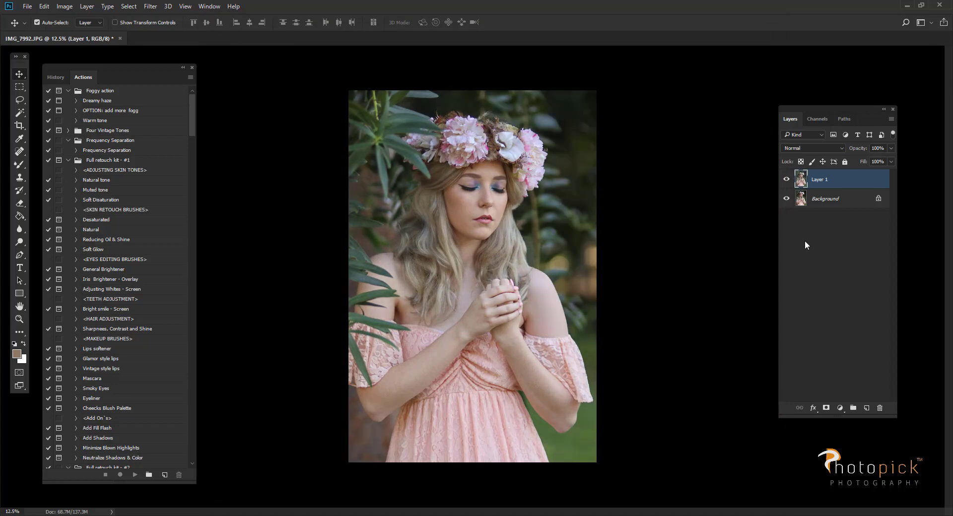
left_click(787, 180)
left_click(787, 180)
left_click(787, 180)
left_click(787, 180)
left_click(787, 180)
left_click(786, 180)
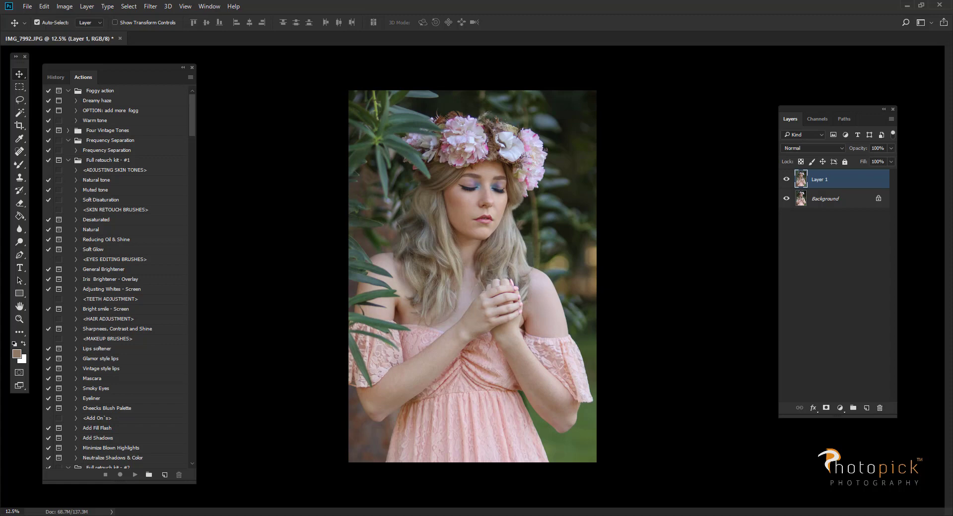
Erase the brightened Layer 1 along the photo's left and lower edges using a soft 1300 px Eraser
left_click(19, 203)
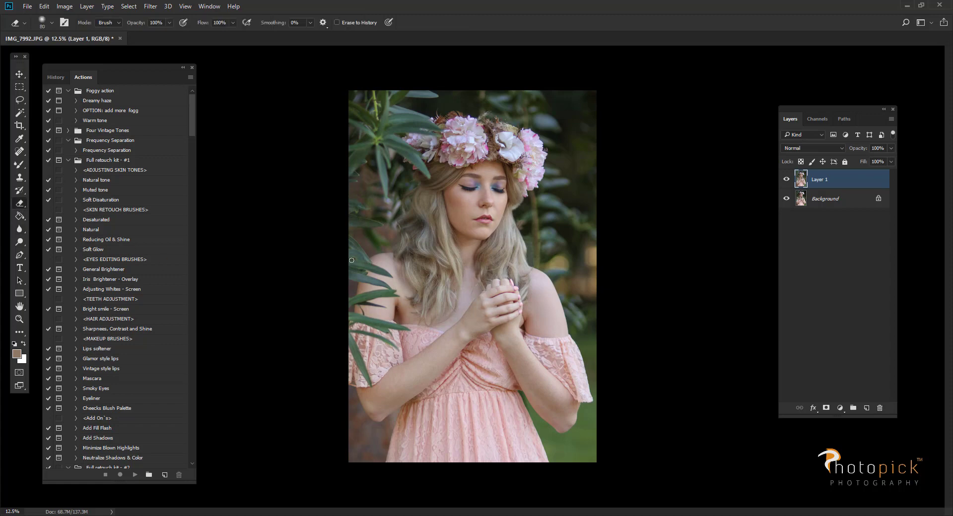
key("bracketright")
key("bracketright")
key("bracketright")
key("bracketright")
key("bracketright")
key("bracketright")
key("bracketright")
key("bracketright")
key("bracketright")
key("bracketright")
key("bracketright")
key("bracketright")
key("bracketright")
key("bracketright")
key("bracketright")
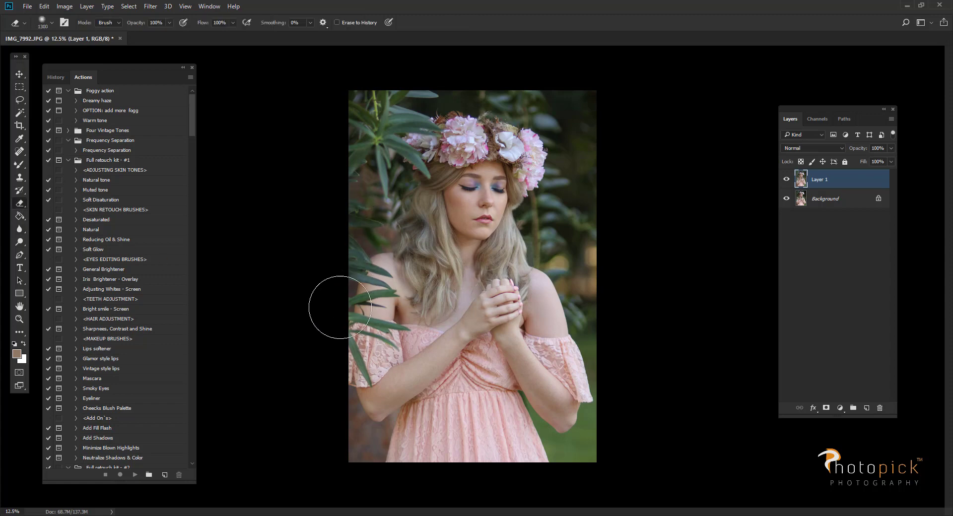
key("bracketright")
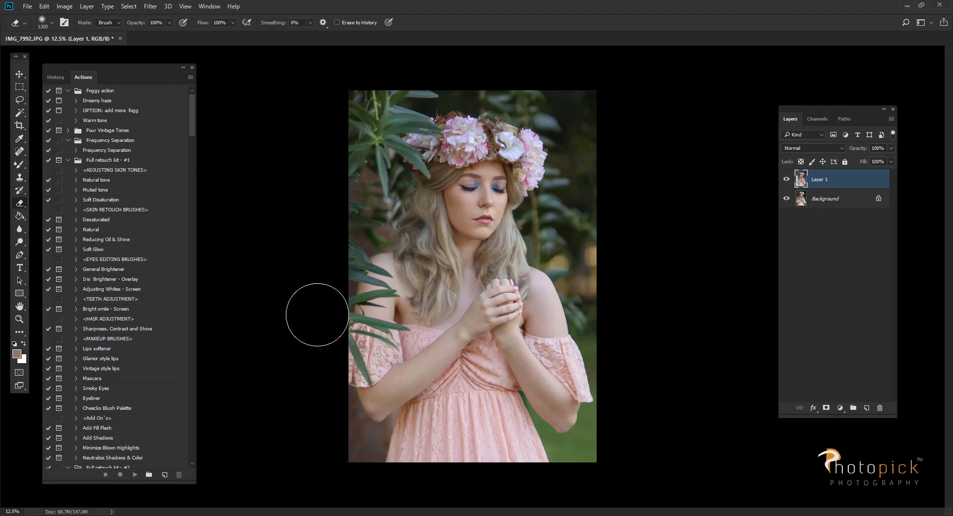
left_click_drag(349, 237, 353, 189)
mouse_move(330, 330)
left_mouse_down()
mouse_move(365, 435)
mouse_move(361, 471)
mouse_move(578, 459)
mouse_move(627, 397)
mouse_move(613, 451)
left_mouse_up()
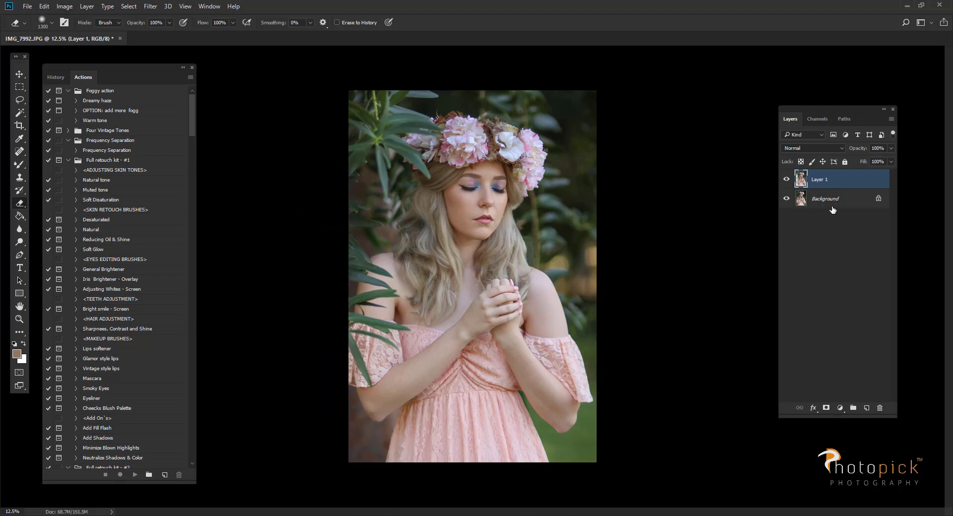
Compare the partly erased Layer 1 with the Background and flatten the image
left_click(786, 180)
left_click(786, 180)
left_click(786, 180)
left_click(785, 180)
left_click(87, 6)
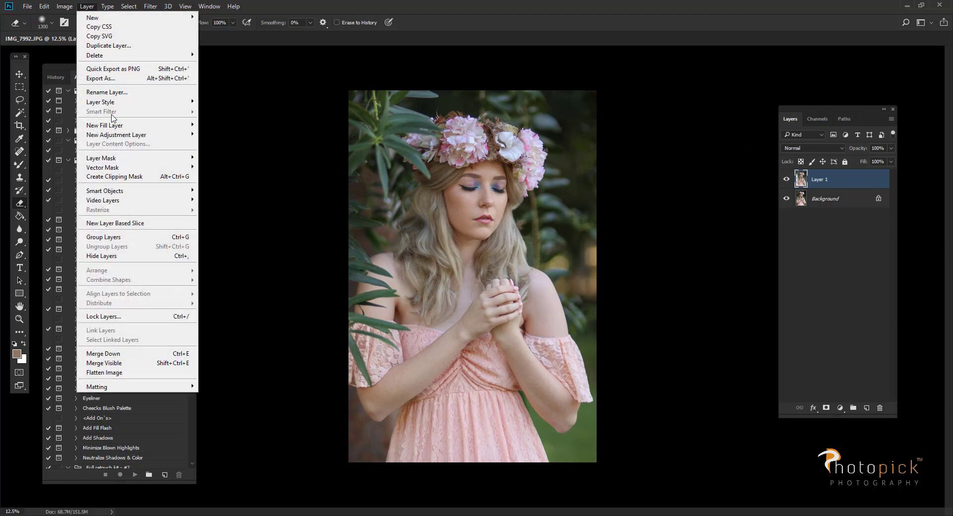
left_click(106, 376)
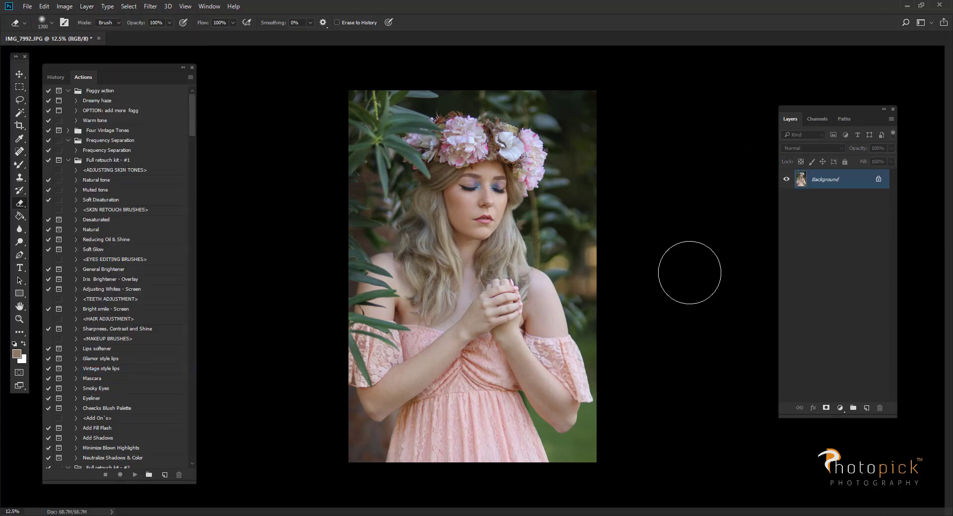
Run the Sand Brush action on the flattened photo and set the brush flow to 9%
left_click(19, 76)
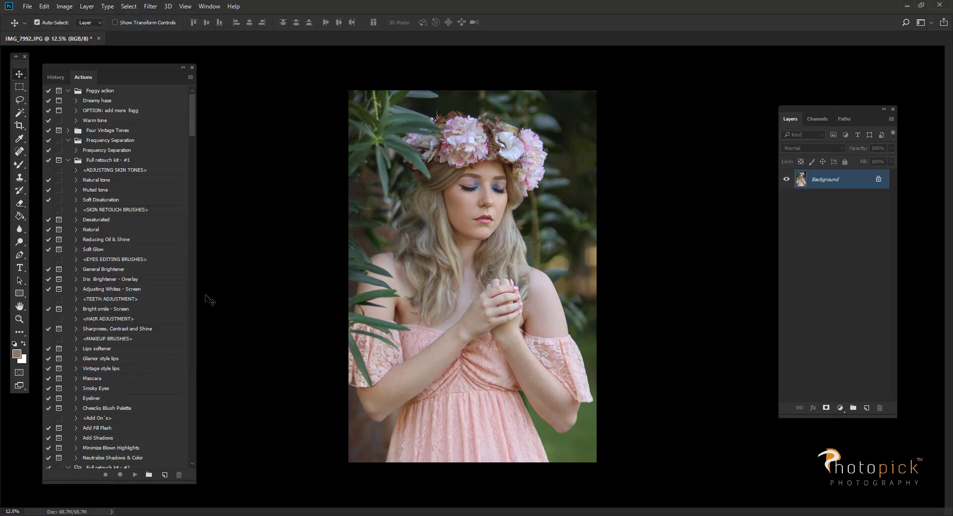
left_click_drag(190, 108, 231, 309)
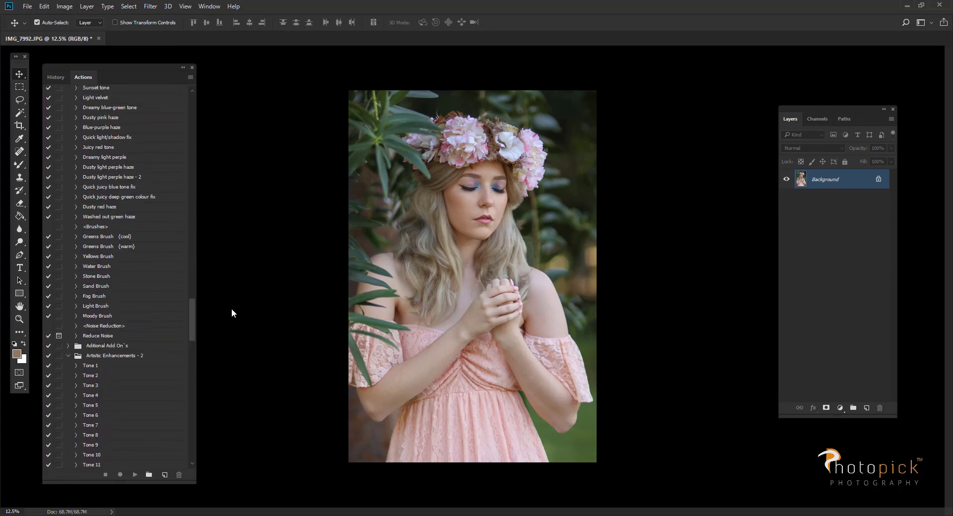
left_click(98, 287)
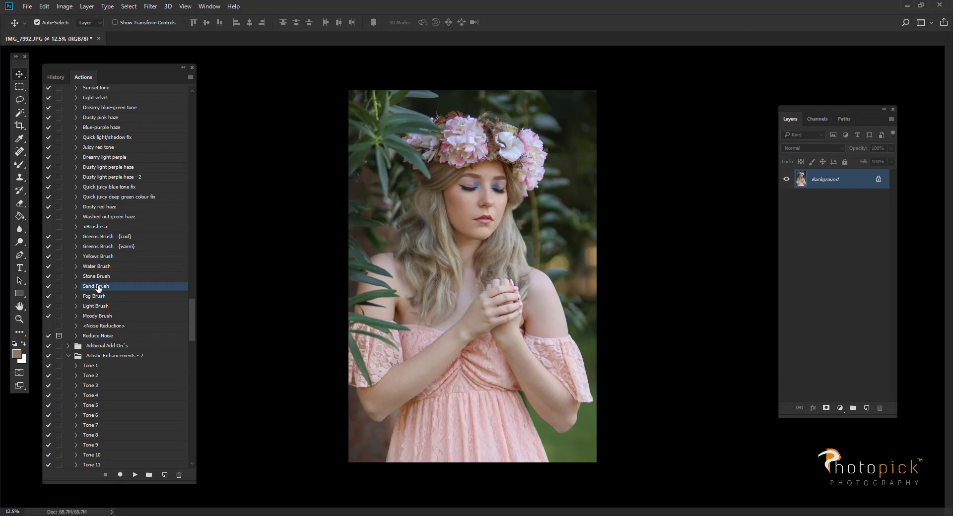
left_click(134, 475)
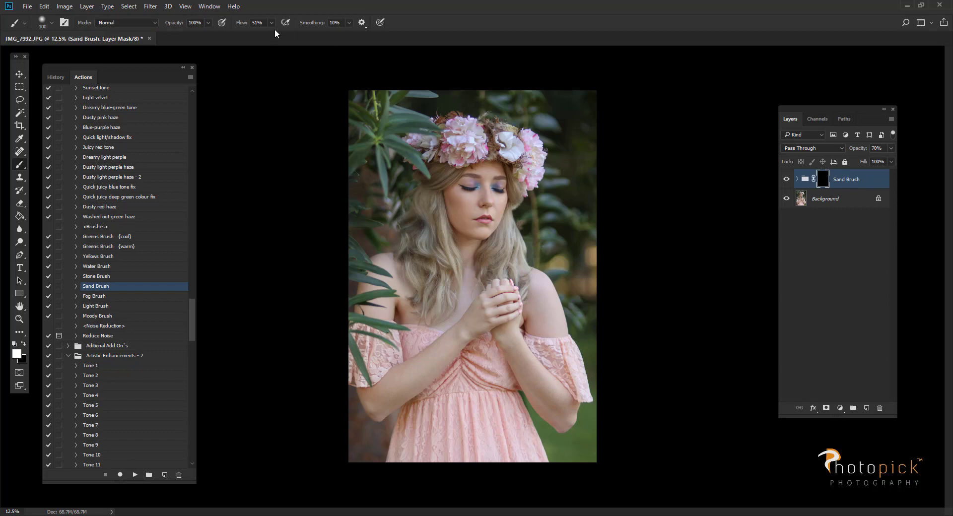
left_click(271, 22)
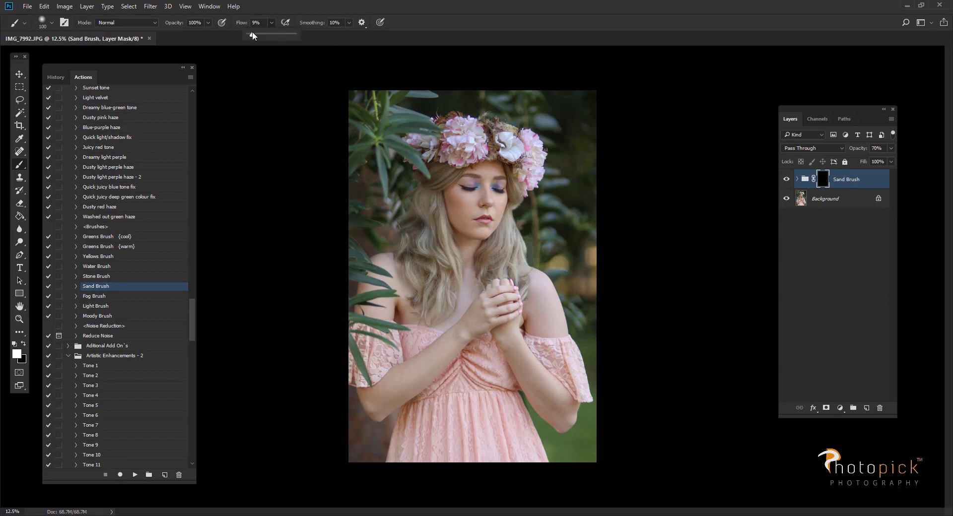
left_click(345, 113)
Paint the Sand Brush effect over the background above the flower crown and along the right side, enlarging the brush as needed
key("bracketright")
key("bracketright")
key("bracketright")
key("bracketright")
key("bracketright")
key("bracketright")
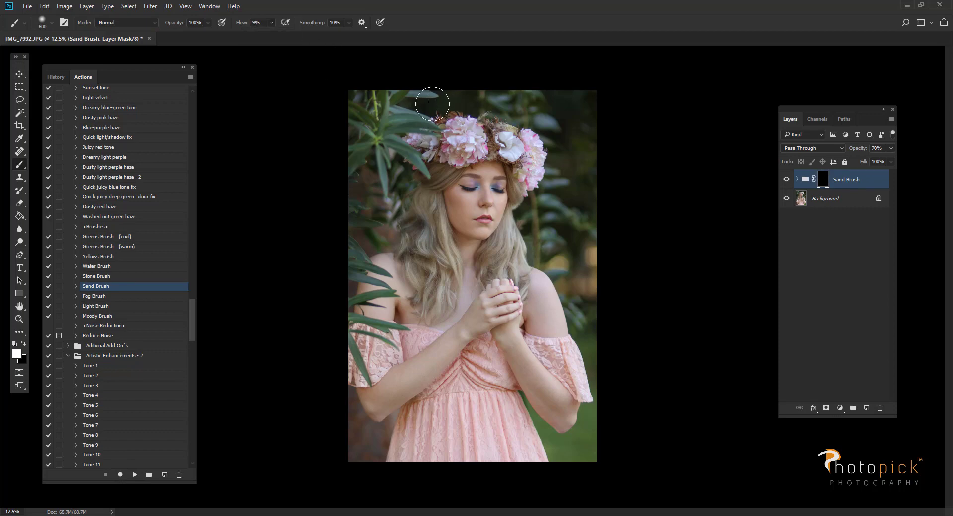
mouse_move(410, 104)
left_mouse_down()
mouse_move(475, 107)
mouse_move(451, 95)
mouse_move(500, 98)
mouse_move(486, 105)
mouse_move(538, 110)
mouse_move(555, 124)
mouse_move(562, 108)
mouse_move(595, 107)
left_mouse_up()
key("bracketright")
key("bracketright")
key("bracketright")
key("bracketright")
mouse_move(591, 181)
left_mouse_down()
mouse_move(562, 150)
mouse_move(535, 199)
mouse_move(530, 241)
mouse_move(575, 280)
mouse_move(591, 226)
mouse_move(571, 218)
left_mouse_up()
Paint the Sand Brush effect over the dark foliage left of the hair and above the crown, adjusting the brush size
key("bracketleft")
key("bracketleft")
key("bracketleft")
key("bracketleft")
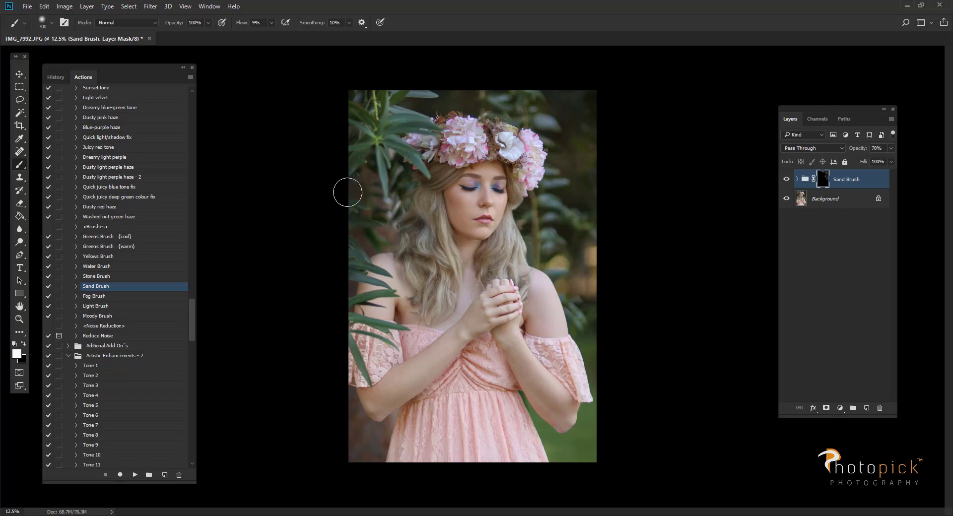
mouse_move(398, 165)
left_mouse_down()
mouse_move(397, 197)
mouse_move(412, 103)
mouse_move(544, 115)
mouse_move(422, 109)
mouse_move(486, 102)
left_mouse_up()
key("bracketright")
key("bracketright")
key("bracketright")
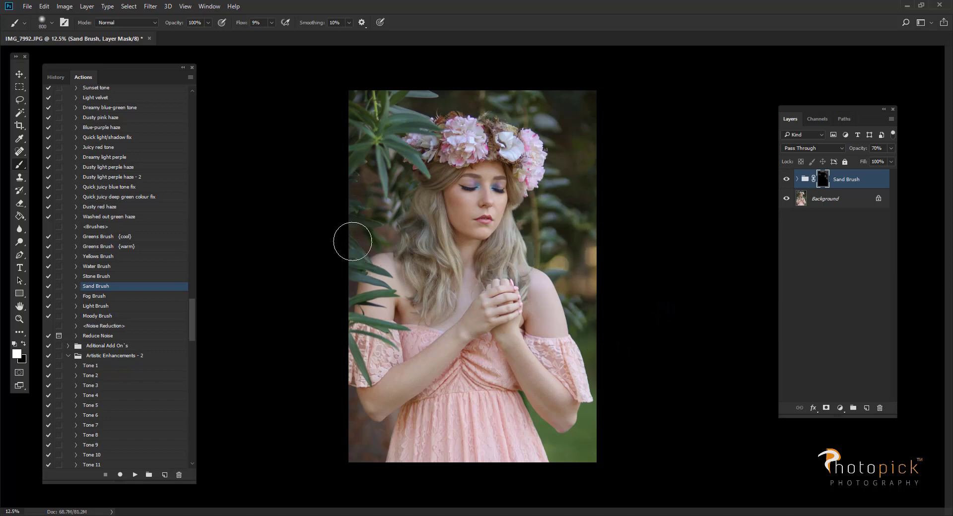
left_click_drag(404, 183, 400, 180)
Touch up the Sand Brush mask with a smaller brush and compare the photo with and without the effect
key("bracketleft")
key("bracketleft")
key("bracketleft")
key("bracketleft")
key("bracketleft")
key("bracketleft")
left_click(784, 179)
left_click(784, 180)
Finish painting the Sand Brush effect on the background with a 700 px brush and flatten the image
key("bracketright")
key("bracketright")
key("bracketright")
key("bracketright")
key("bracketright")
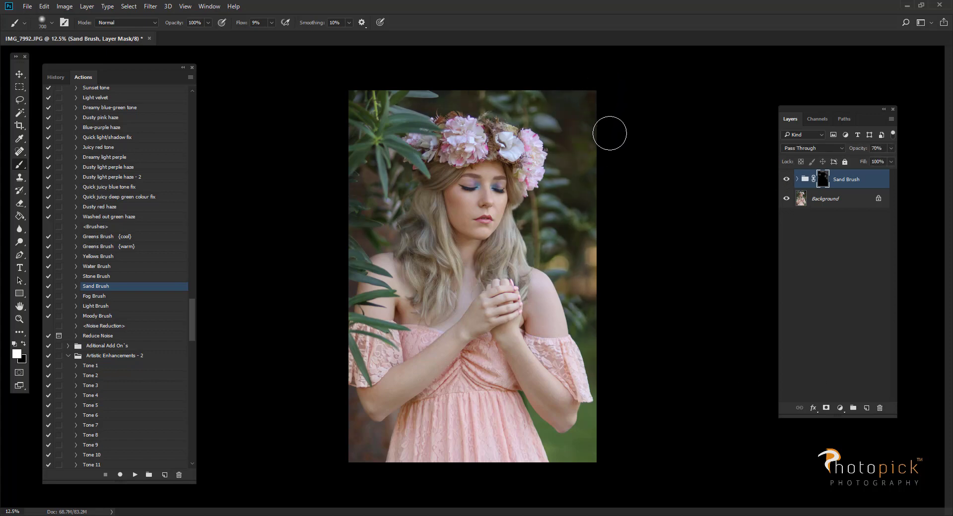
left_click(87, 6)
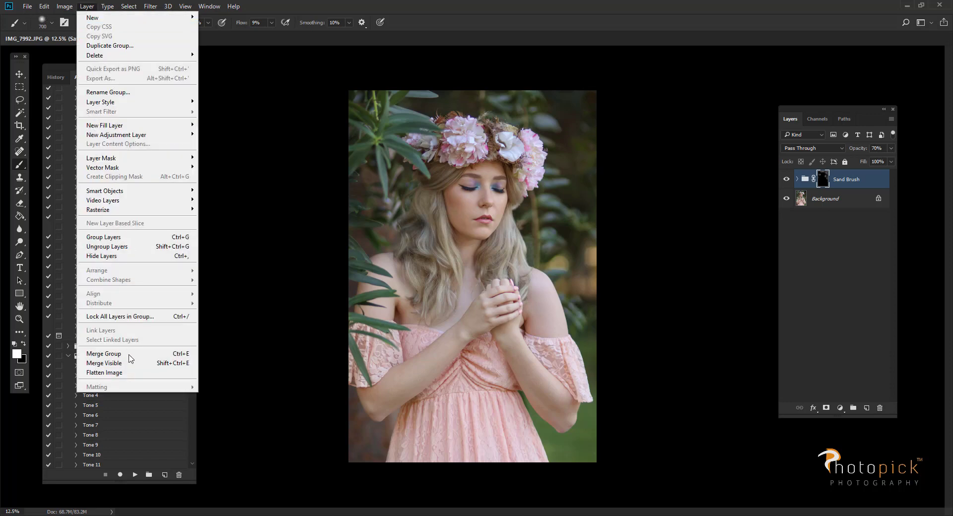
left_click(130, 372)
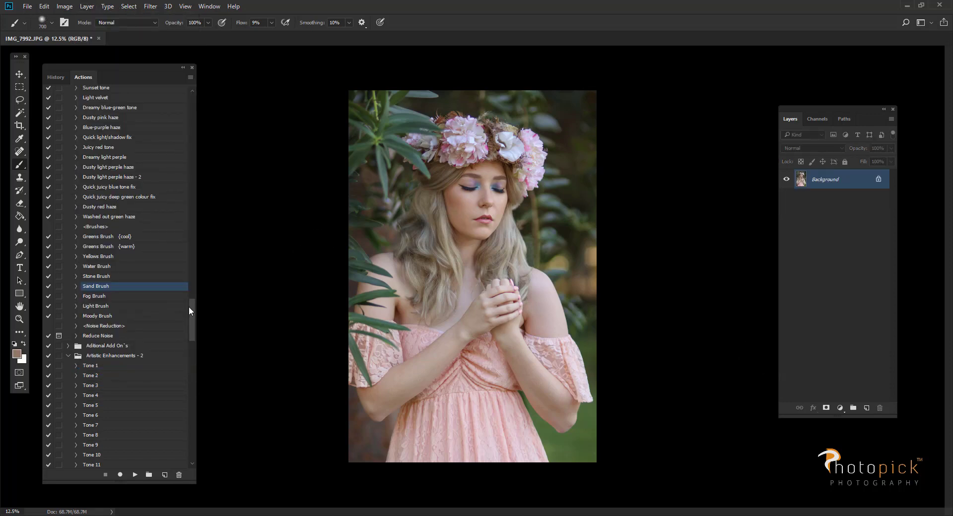
Run the Vignette - 3 and Vignette - 2 actions from Colour Vignettes, and lower the VIGNETTE: Tuscan group's opacity to 41%
left_click_drag(194, 309, 196, 411)
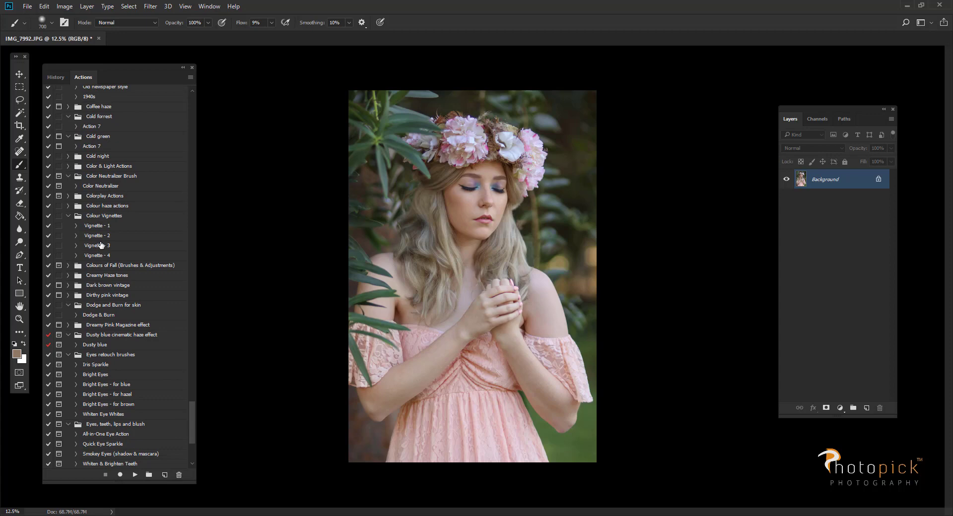
left_click(101, 245)
left_click(134, 474)
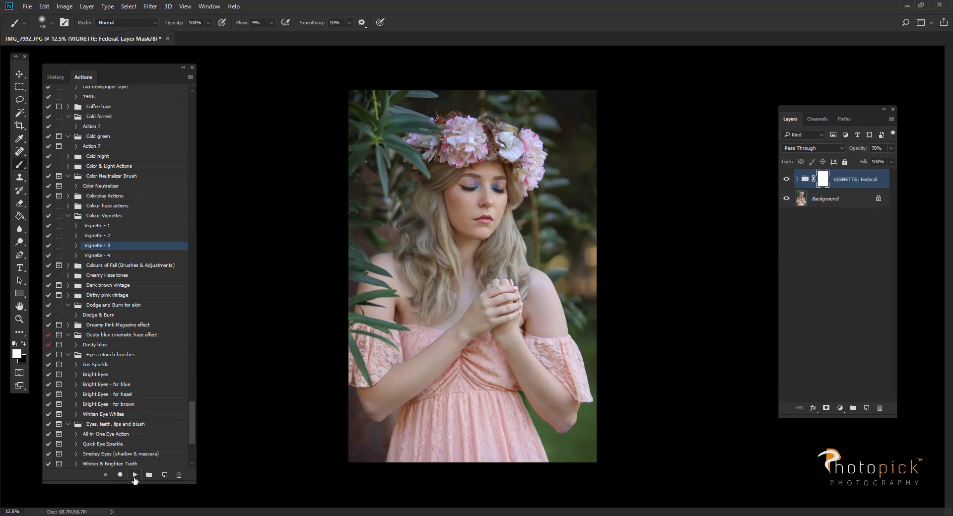
left_click(108, 235)
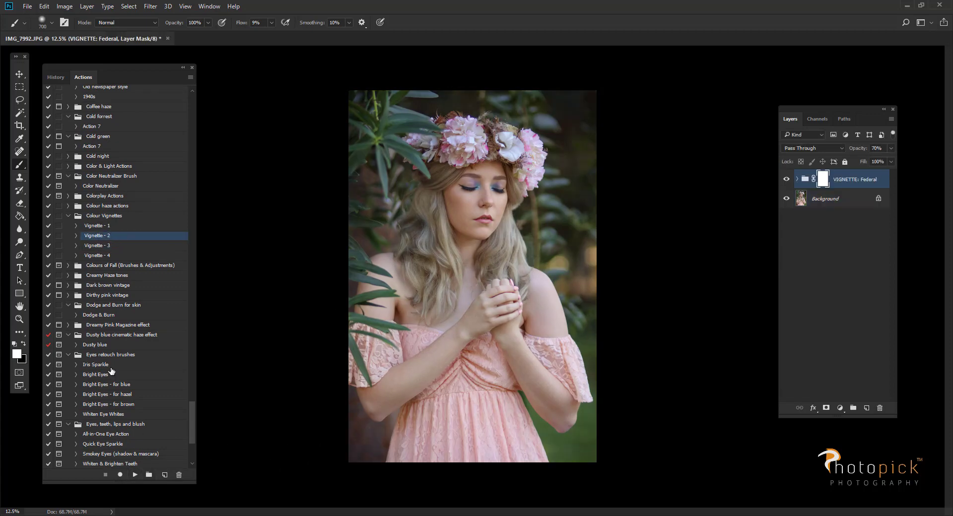
left_click(134, 475)
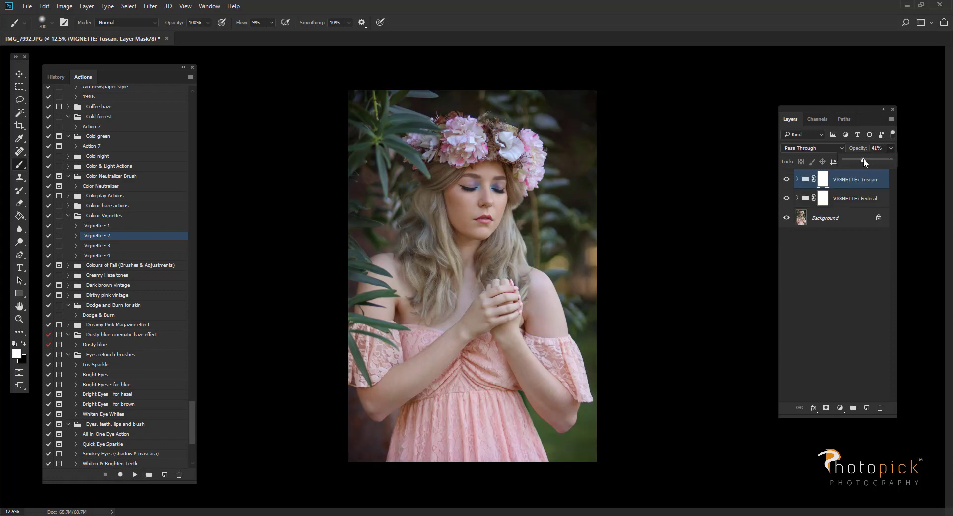
Mask the VIGNETTE: Tuscan group around the flower crown and upper background, painting black with a 1900 px brush at 100% flow
left_click(819, 179)
left_click(22, 343)
left_click(271, 22)
left_click_drag(270, 33, 319, 34)
key("bracketright")
key("bracketright")
key("bracketright")
key("bracketright")
key("bracketright")
key("bracketright")
key("bracketright")
key("bracketright")
key("bracketright")
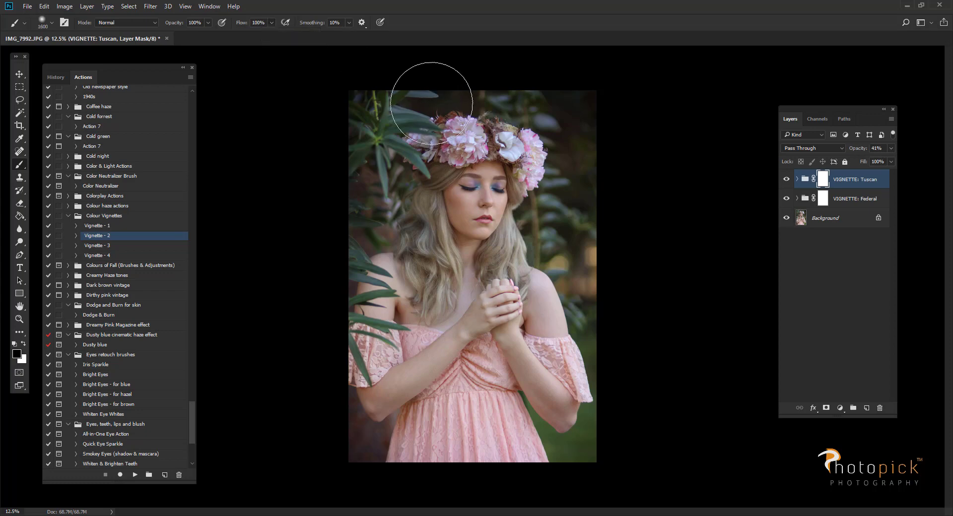
key("bracketright")
key("bracketright")
key("bracketright")
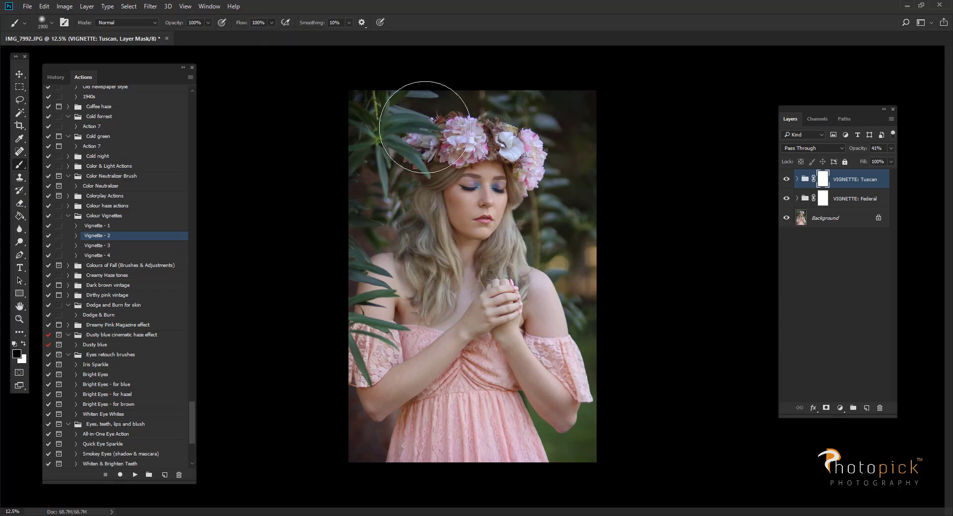
mouse_move(424, 127)
left_mouse_down()
mouse_move(542, 100)
mouse_move(570, 272)
mouse_move(501, 100)
left_mouse_up()
Paint black on the VIGNETTE: Federal group's mask over the flower crown and the background beside the hair
left_click(820, 200)
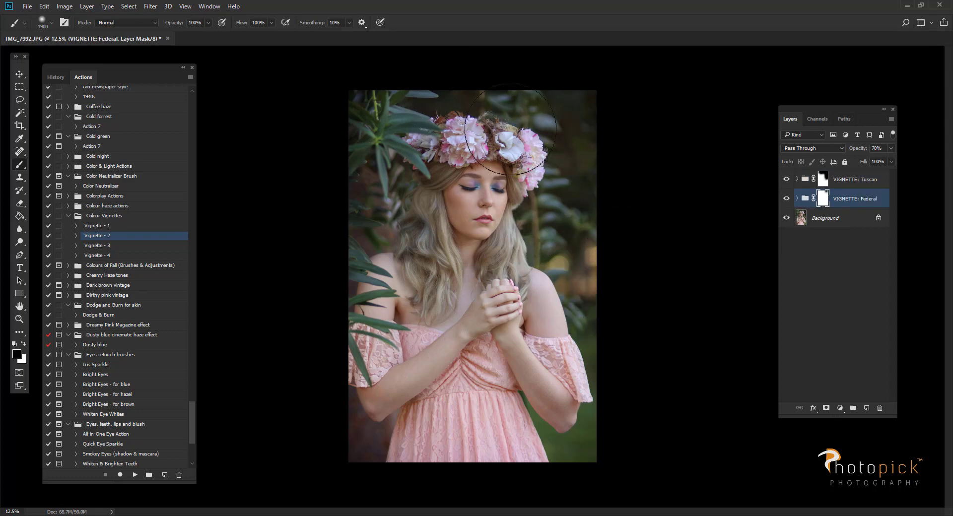
mouse_move(510, 129)
left_mouse_down()
mouse_move(563, 223)
mouse_move(565, 132)
mouse_move(460, 109)
left_mouse_up()
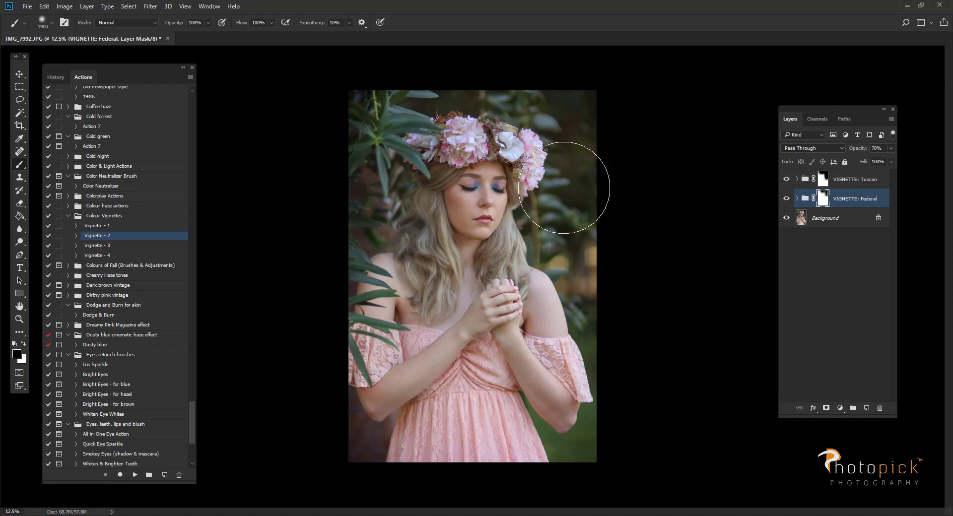
mouse_move(563, 187)
left_mouse_down()
mouse_move(595, 117)
mouse_move(484, 130)
mouse_move(519, 205)
left_mouse_up()
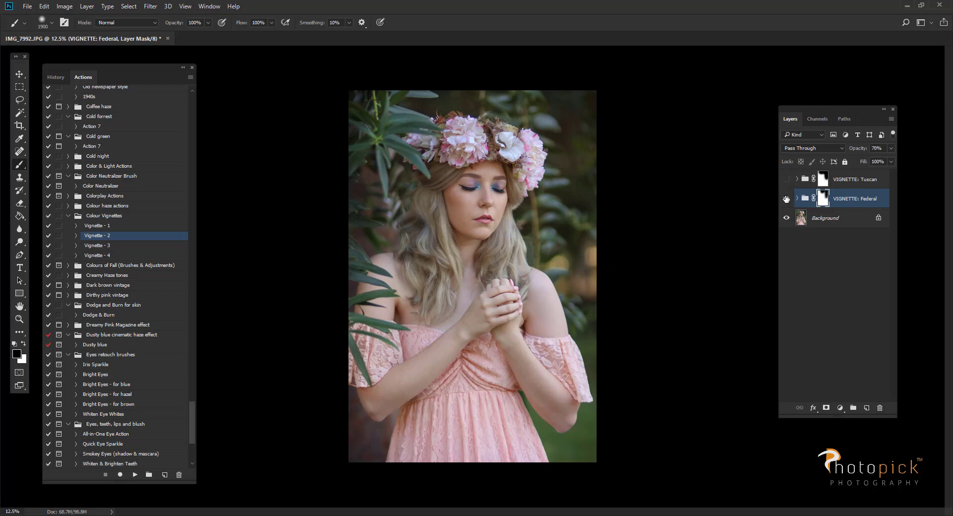
Compare the photo with and without the two vignette groups and flatten the image
left_click(785, 198)
left_click(786, 198)
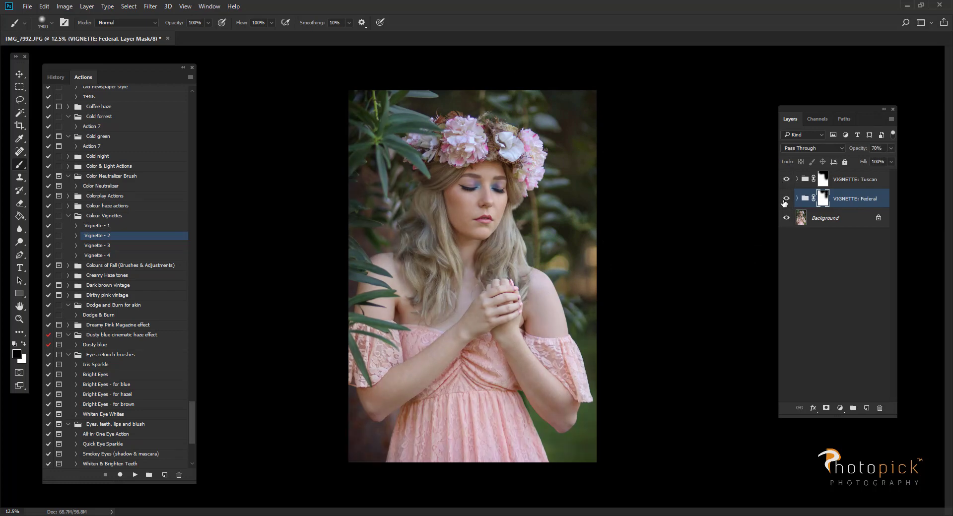
left_click(88, 7)
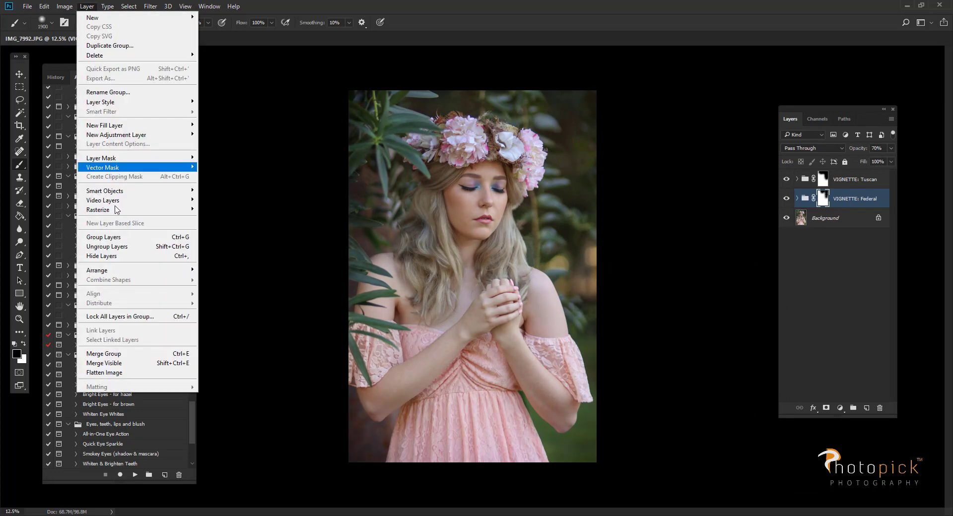
left_click(99, 373)
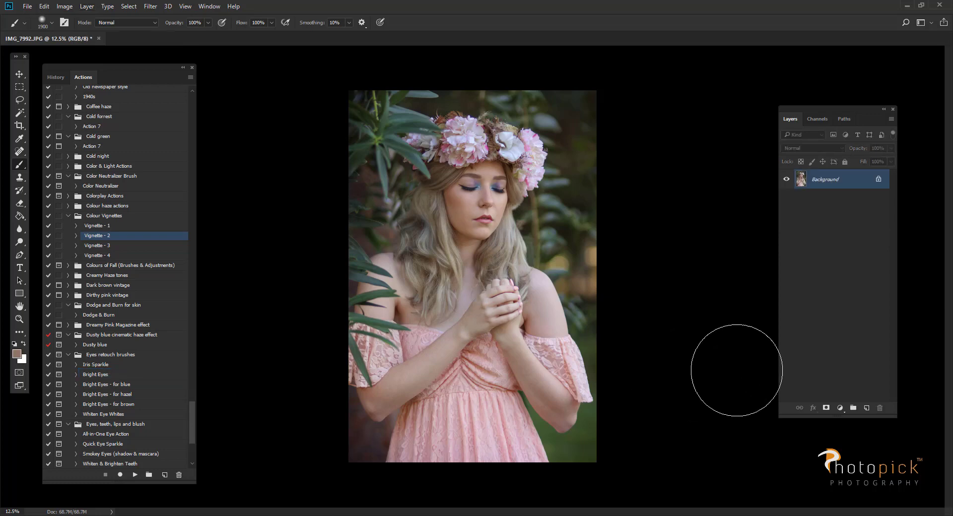
Duplicate the Background layer and reshape the bare upper arm beside the blurred background in Liquify, using a 1000 px warp brush
key("ctrl+j")
left_click(149, 7)
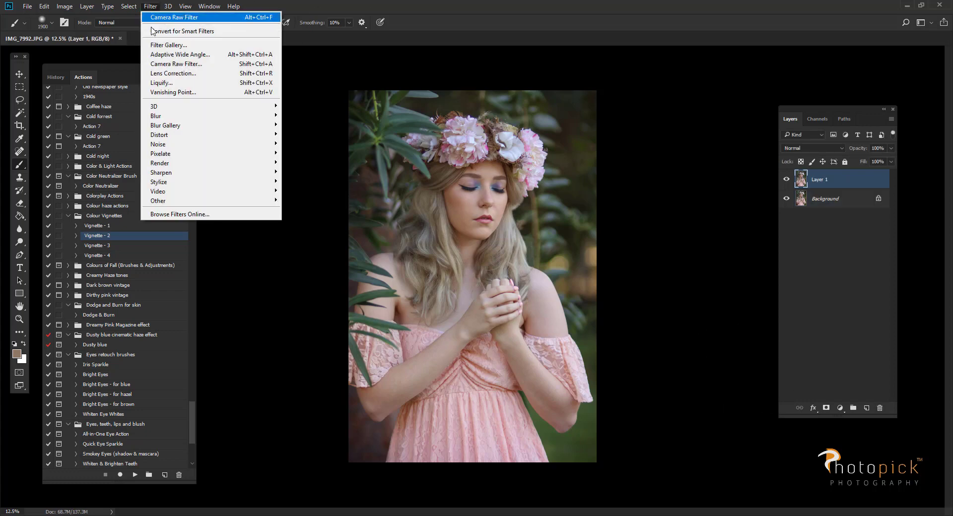
left_click(162, 83)
left_click(549, 215)
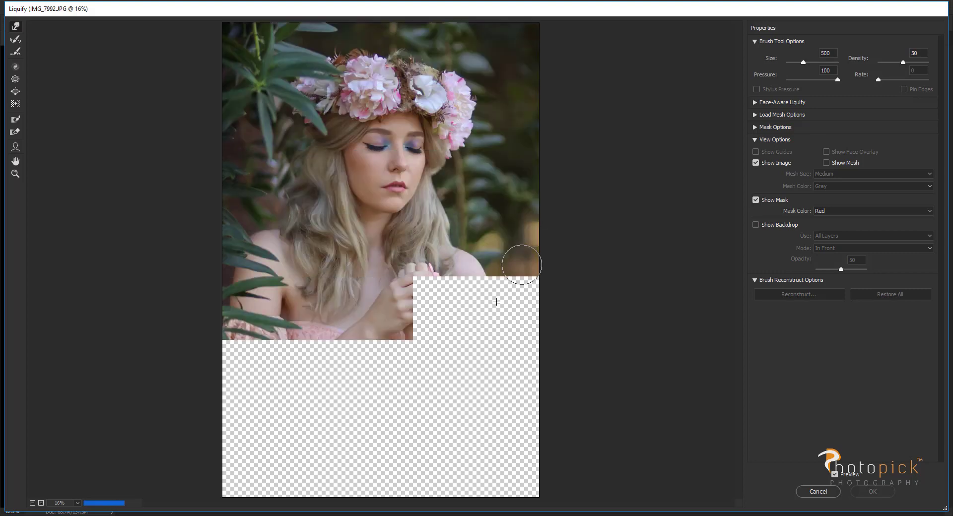
key("bracketright")
key("bracketright")
key("bracketright")
key("bracketright")
key("bracketright")
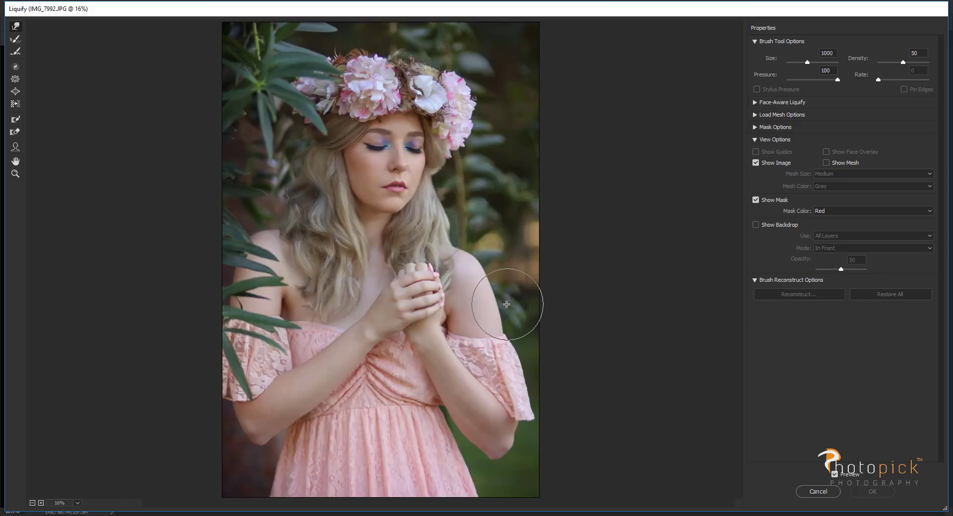
left_click_drag(506, 303, 510, 318)
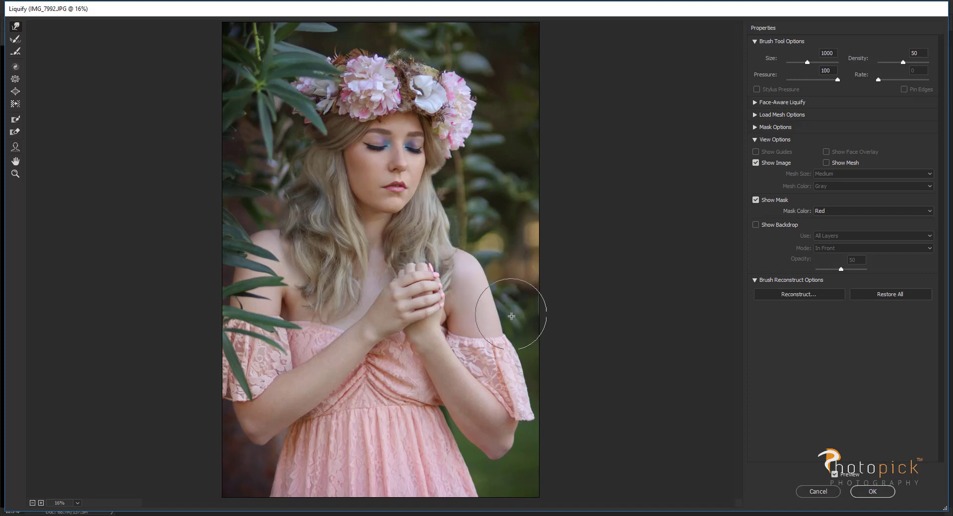
Reshape the outer edge of the lace sleeve below that arm with a 700 px warp brush
key("bracketleft")
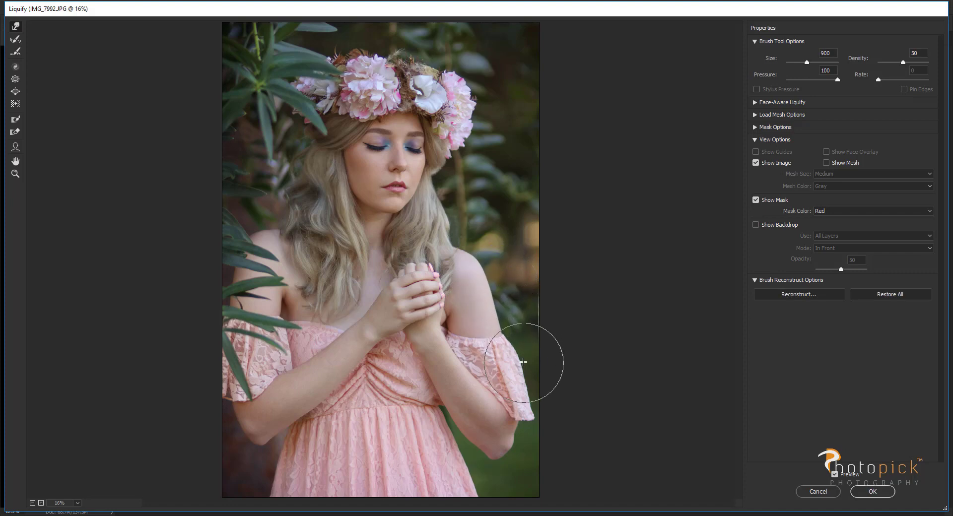
key("bracketleft")
key("bracketleft")
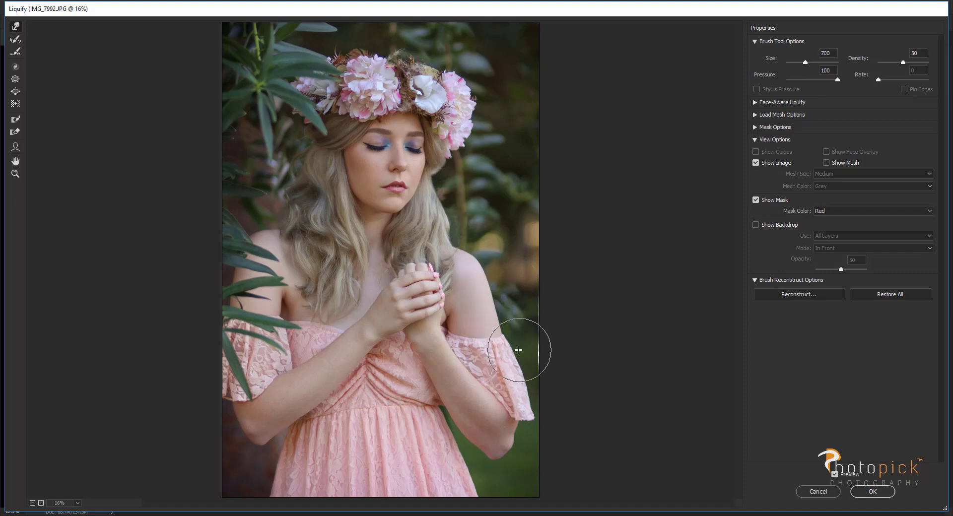
mouse_move(518, 350)
left_mouse_down()
mouse_move(531, 371)
mouse_move(560, 323)
mouse_move(549, 359)
mouse_move(540, 351)
mouse_move(546, 394)
left_mouse_up()
Tidy the warped photo border beside the arm with a 250 px warp brush and apply the Liquify changes
key("bracketleft")
key("bracketleft")
key("bracketleft")
key("bracketleft")
key("bracketleft")
key("bracketleft")
key("bracketleft")
key("bracketleft")
mouse_move(547, 337)
left_mouse_down()
mouse_move(536, 309)
mouse_move(549, 292)
left_mouse_up()
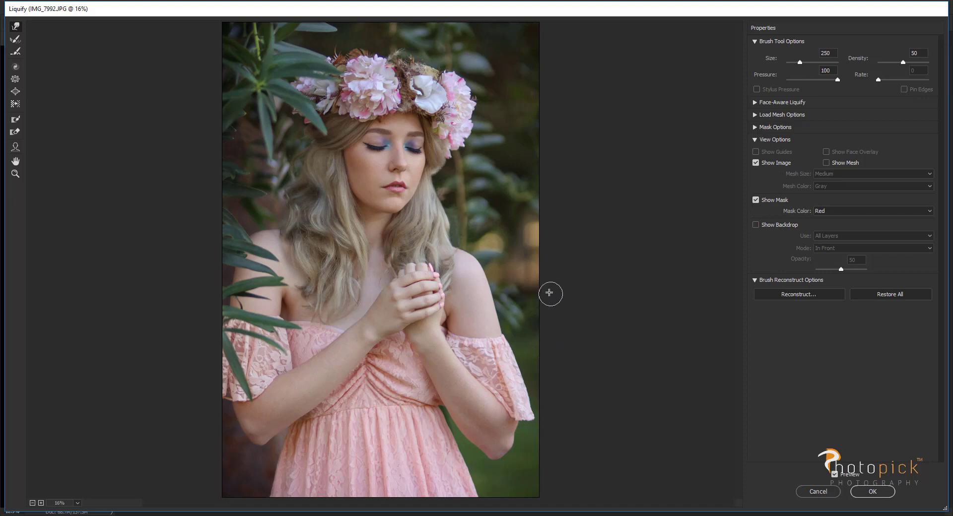
left_click(871, 491)
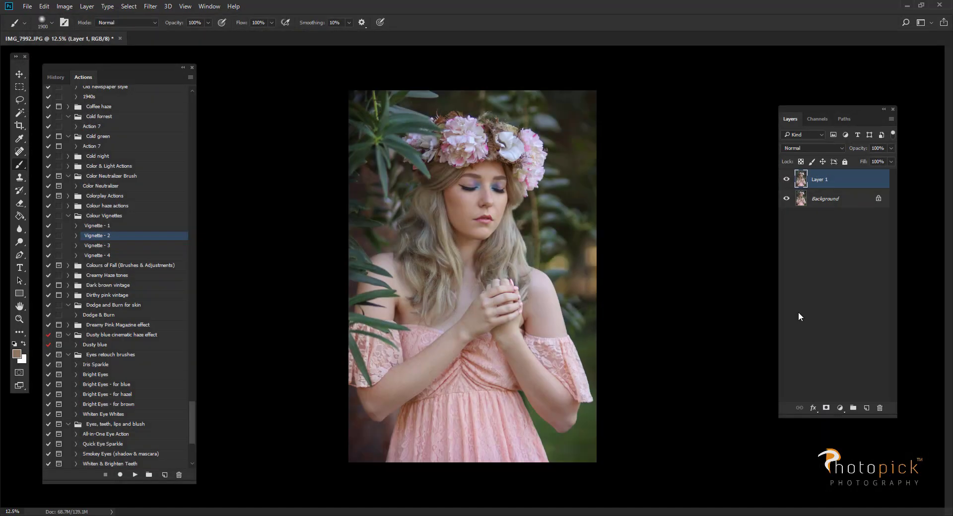
Compare the photo before and after the Liquify reshaping and merge Layer 1 into the Background
left_click(788, 183)
left_click(788, 184)
key("ctrl+e")
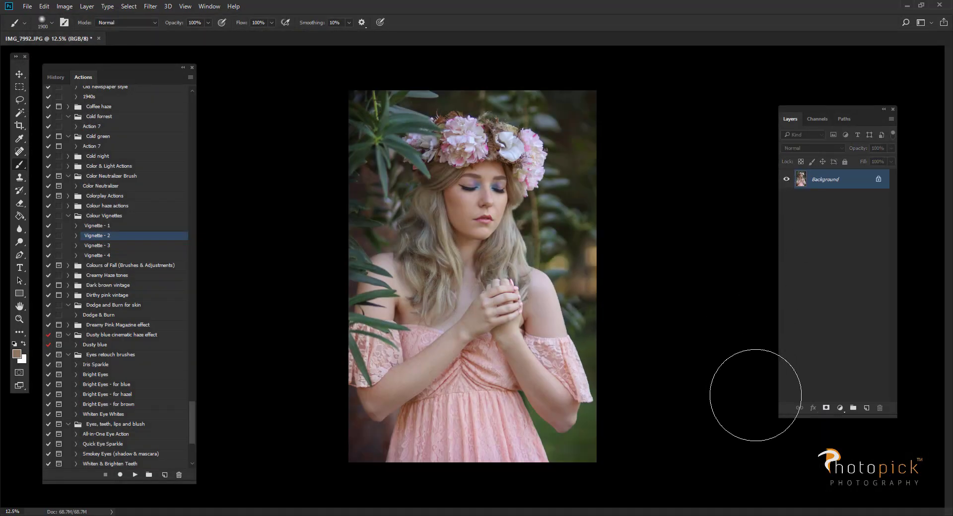
Stack two duplicates of the Background layer and choose the Dodge tool with midtones range and 30% exposure
key("ctrl+minus")
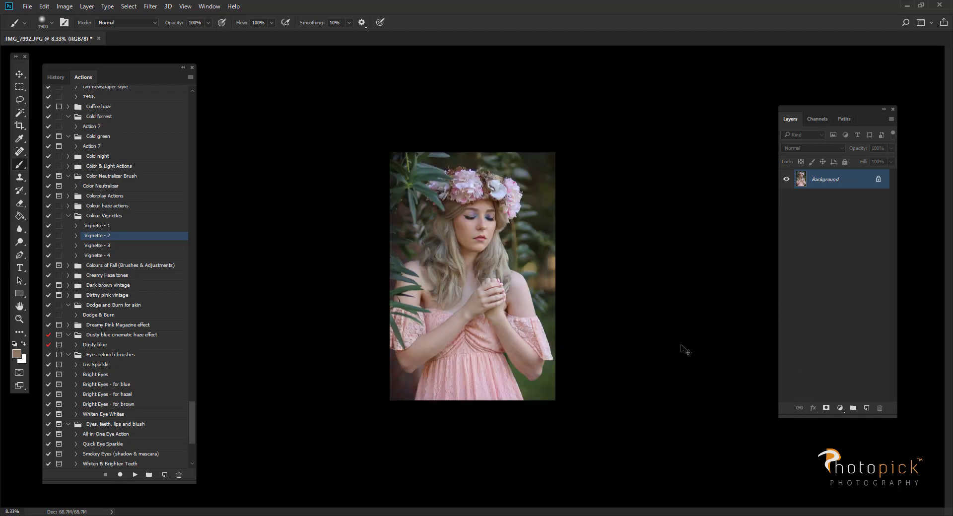
key("ctrl+j")
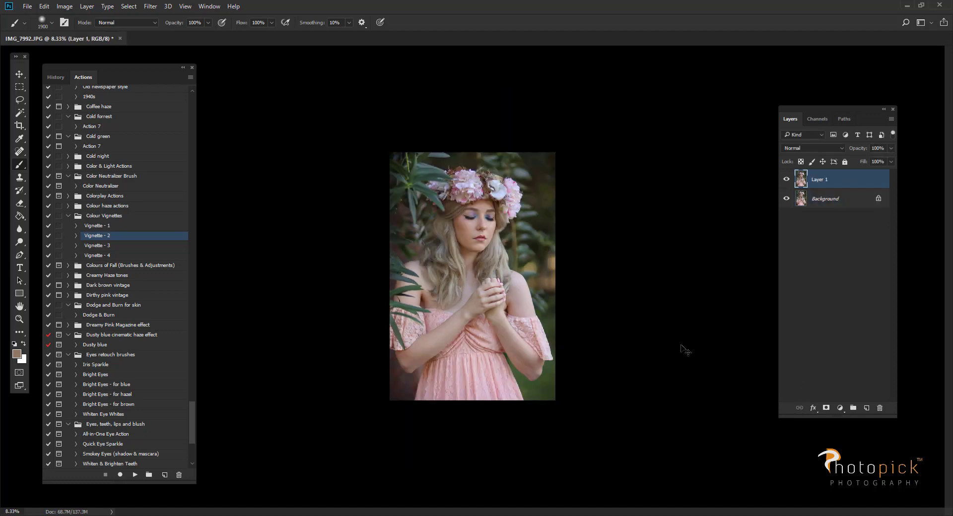
right_click(19, 242)
left_click(48, 240)
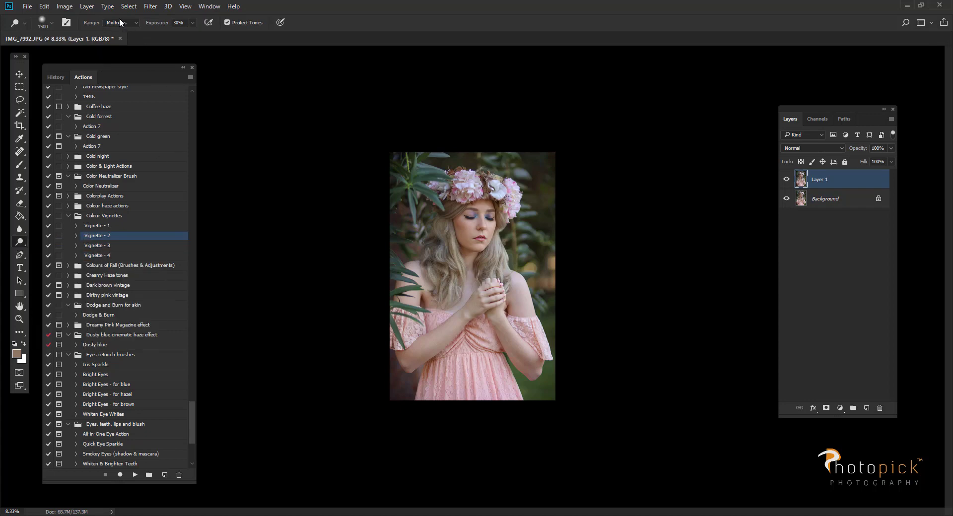
key("ctrl+plus")
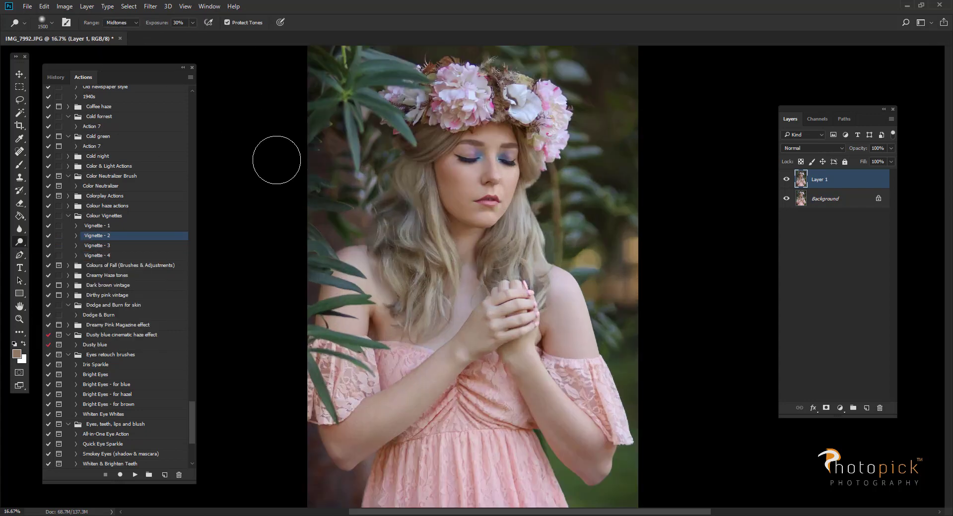
scroll(422, 174, "up", 1)
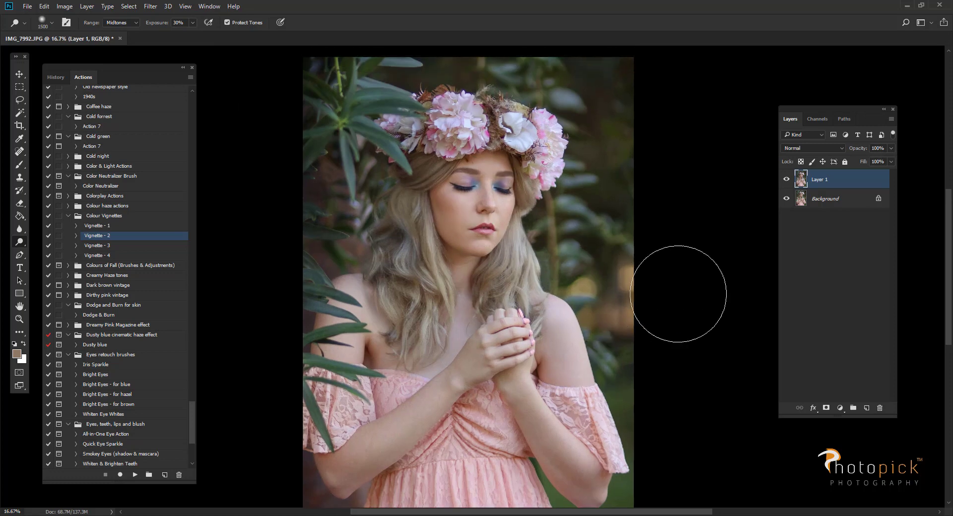
key("ctrl+minus")
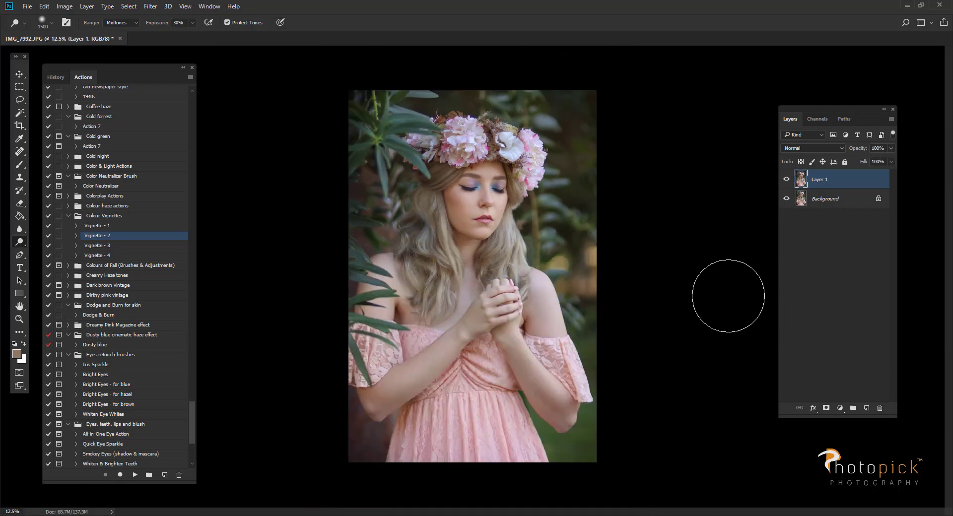
key("ctrl+j")
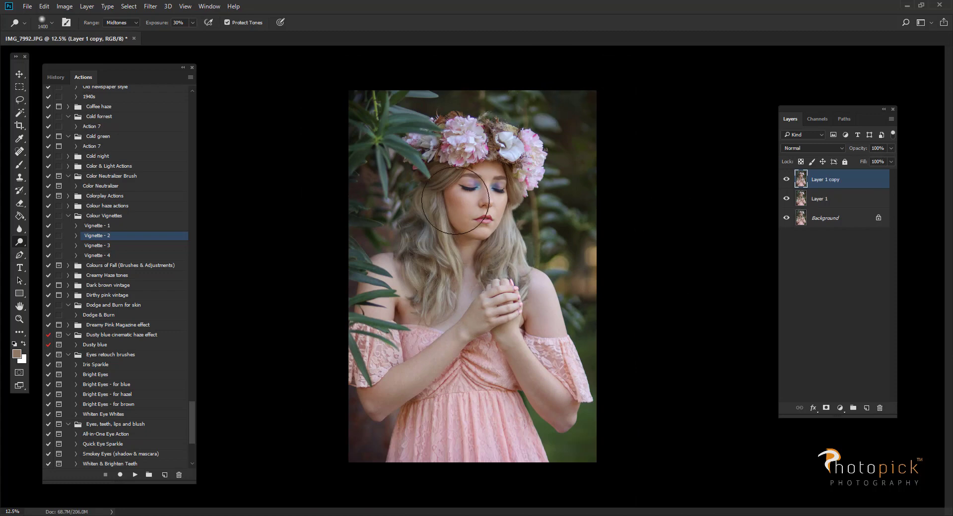
Lighten the wavy hair around the face on Layer 1 copy with the Dodge tool, starting with a 250 px brush
key("bracketleft")
key("bracketleft")
key("bracketleft")
key("bracketleft")
key("bracketleft")
key("bracketleft")
key("bracketleft")
key("bracketleft")
key("bracketleft")
key("bracketleft")
key("bracketleft")
key("bracketleft")
key("bracketleft")
key("bracketleft")
key("bracketleft")
key("bracketleft")
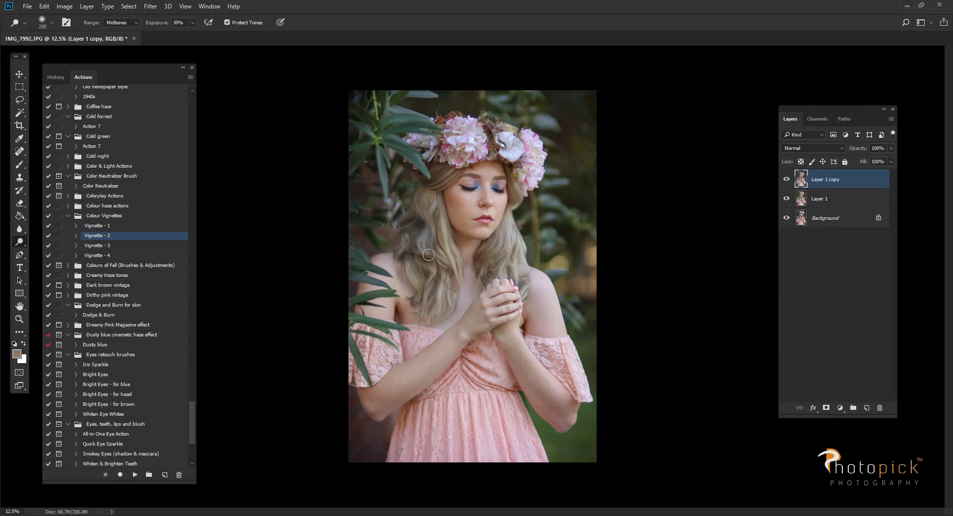
mouse_move(428, 255)
left_mouse_down()
mouse_move(436, 298)
mouse_move(406, 214)
mouse_move(407, 245)
mouse_move(409, 212)
left_mouse_up()
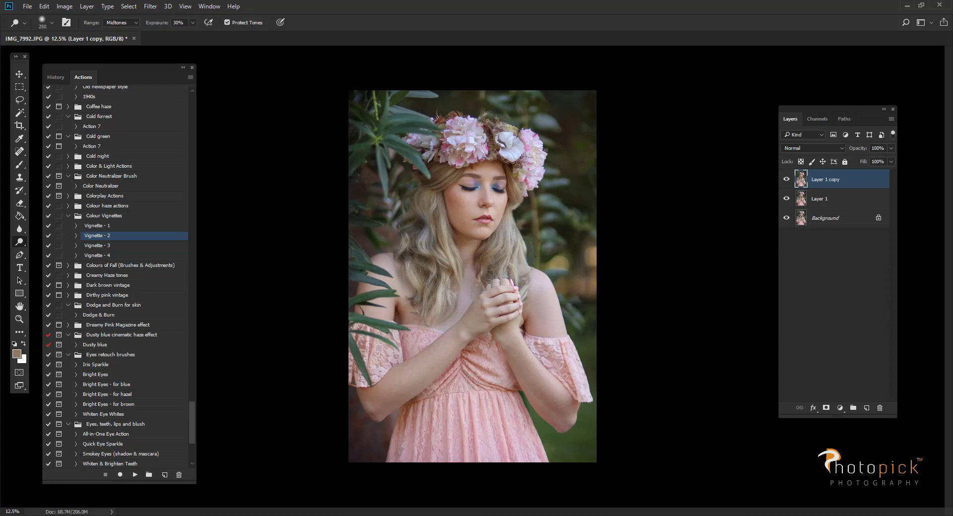
key("bracketright")
Compare the hair with and without the dodging and lower Layer 1 copy's opacity to 80%
left_click(786, 179)
left_click(786, 180)
left_click(786, 199)
Flatten the dodged layers into a single Background layer and check the whole photo
left_click(88, 6)
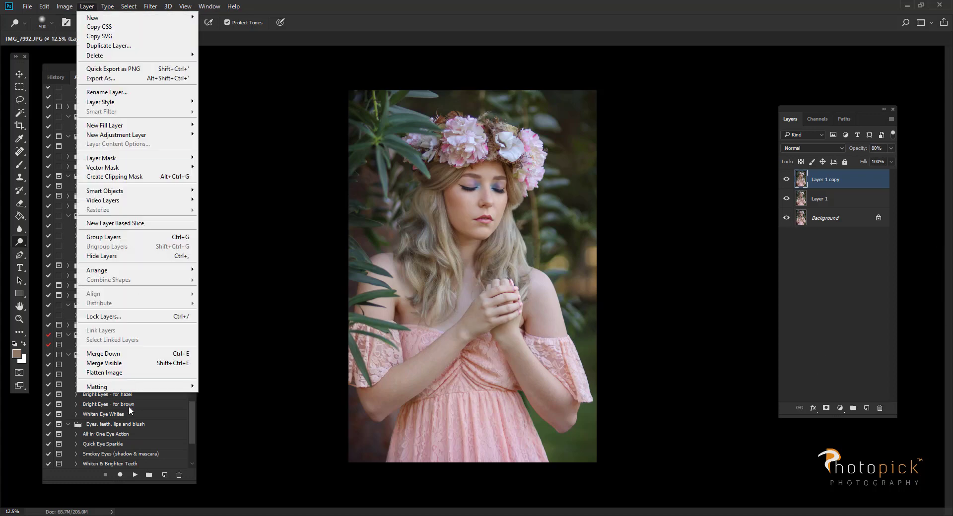
left_click(124, 372)
key("ctrl+minus")
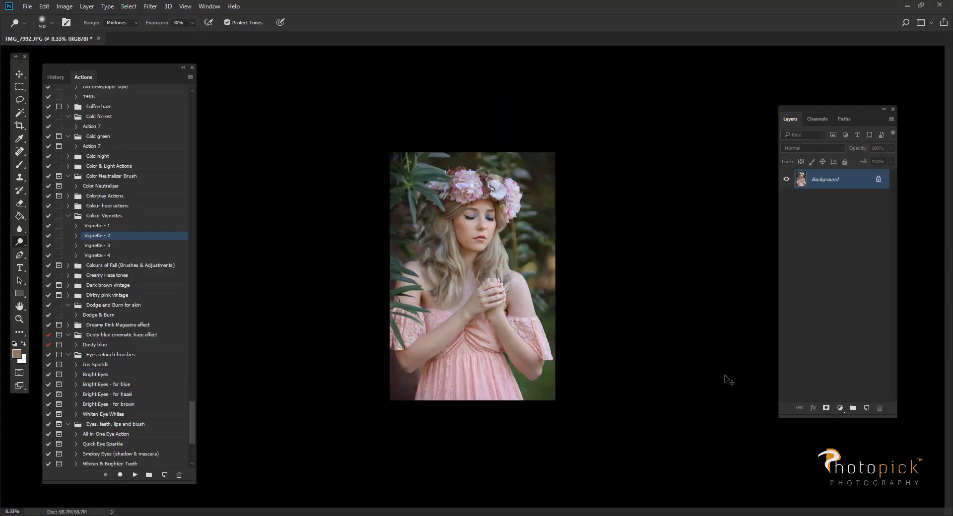
key("ctrl+plus")
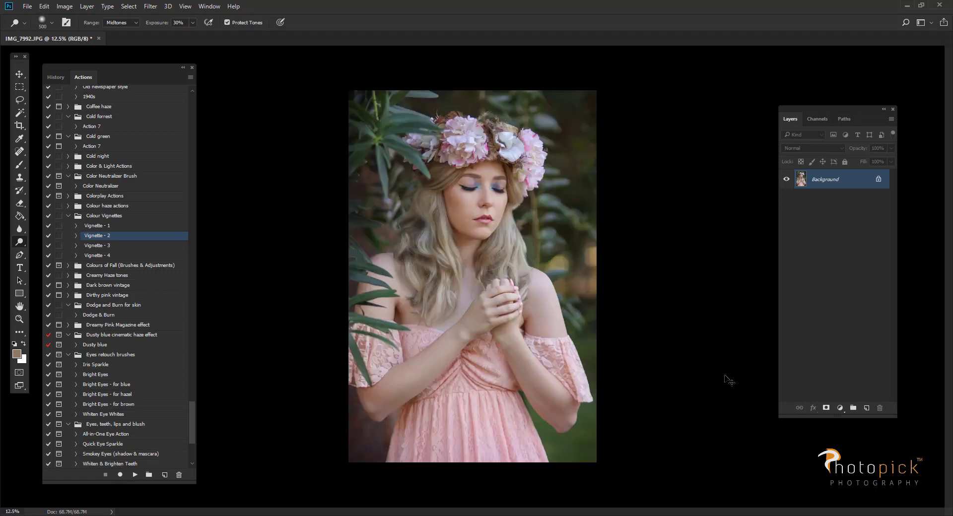
Duplicate the Background layer and open the Curves adjustment for the copy
left_click(19, 74)
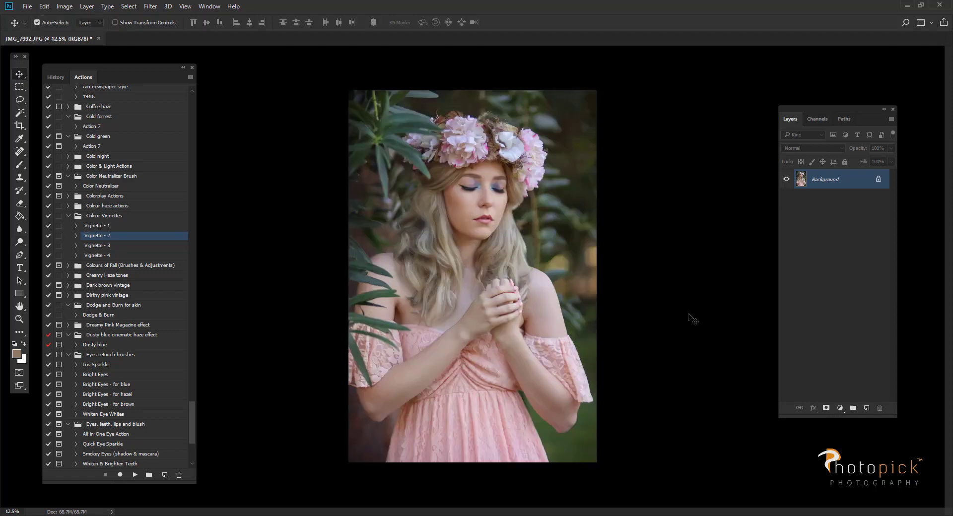
key("ctrl+j")
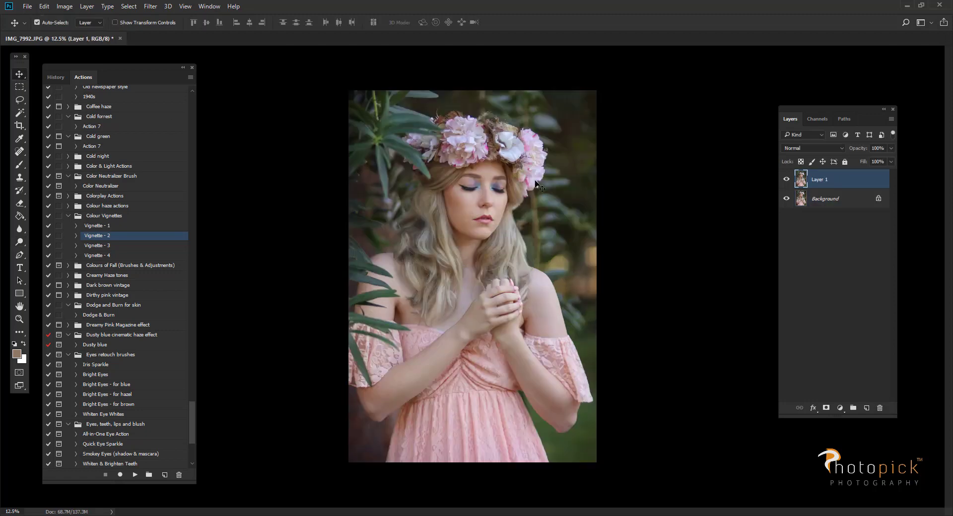
left_click(64, 6)
mouse_move(115, 31)
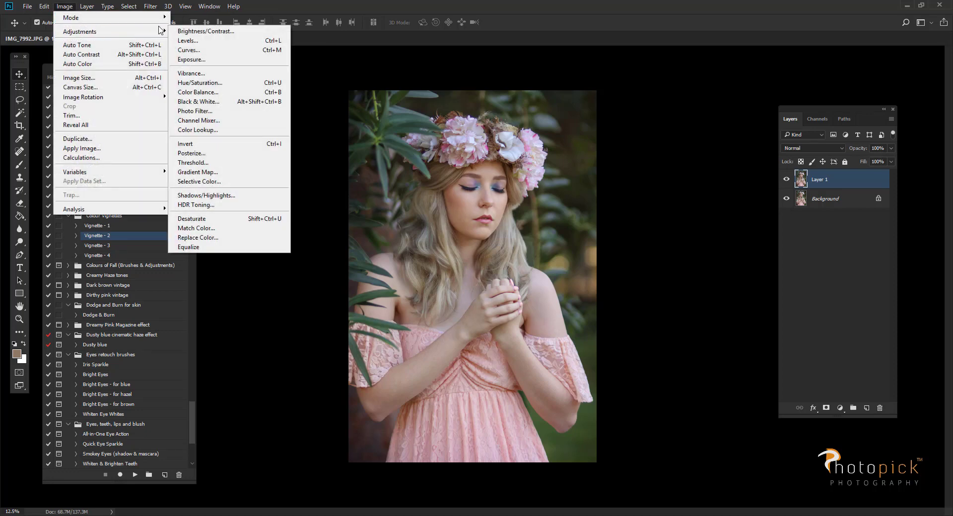
left_click(200, 49)
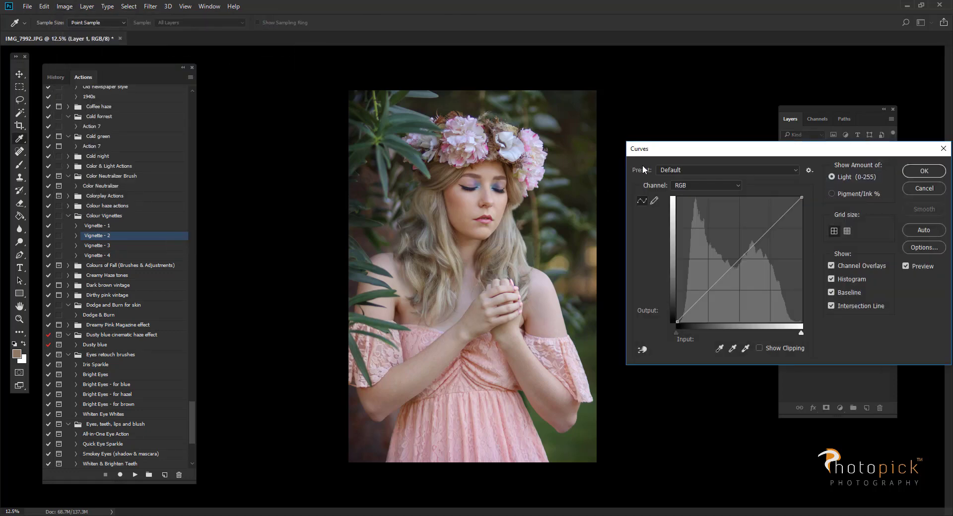
left_click_drag(642, 151, 655, 151)
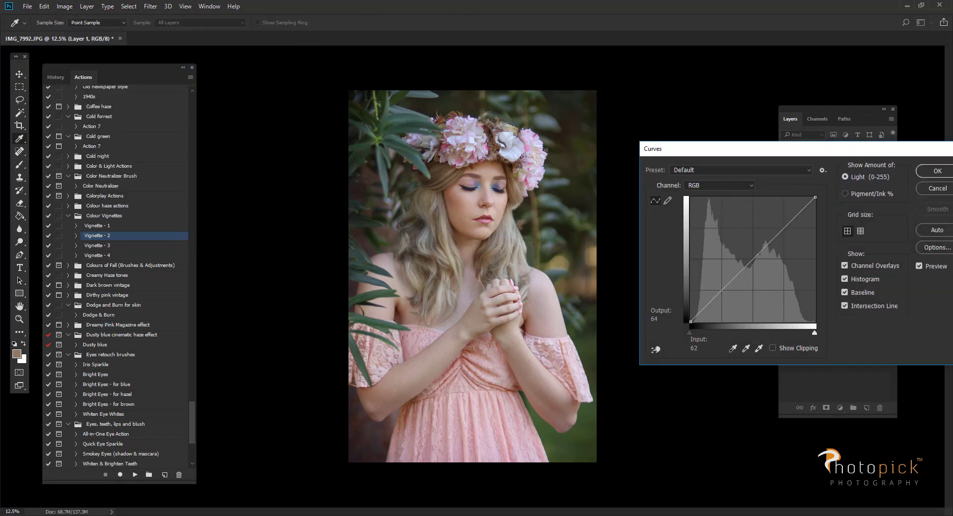
Shape the RGB curve by lifting the black point slightly, lowering the shadows and anchoring the midtones, and apply it
left_click(722, 289)
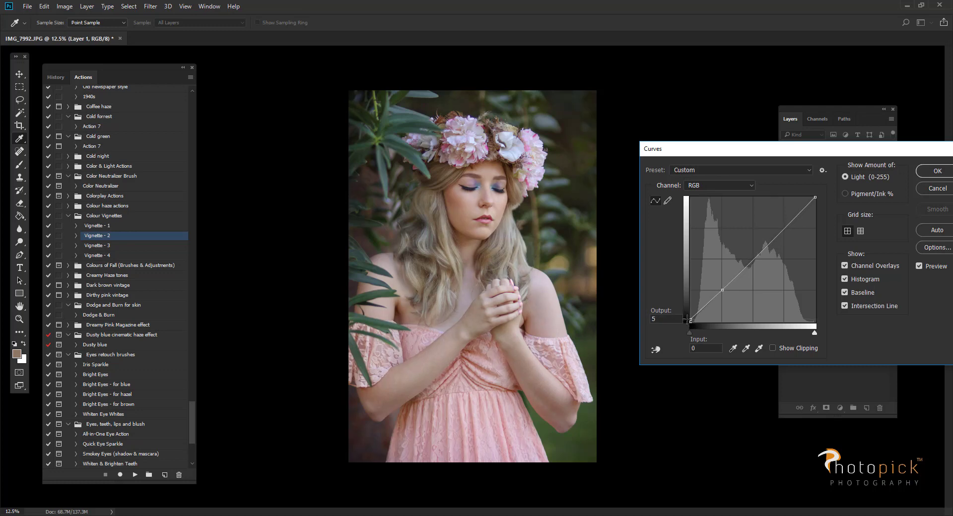
left_click_drag(685, 318, 685, 316)
left_click_drag(722, 290, 722, 291)
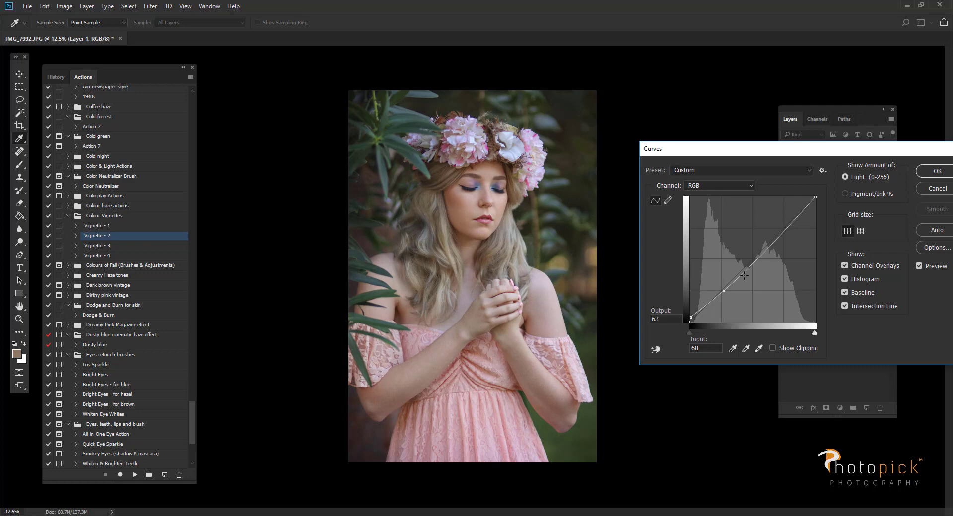
left_click_drag(747, 267, 747, 266)
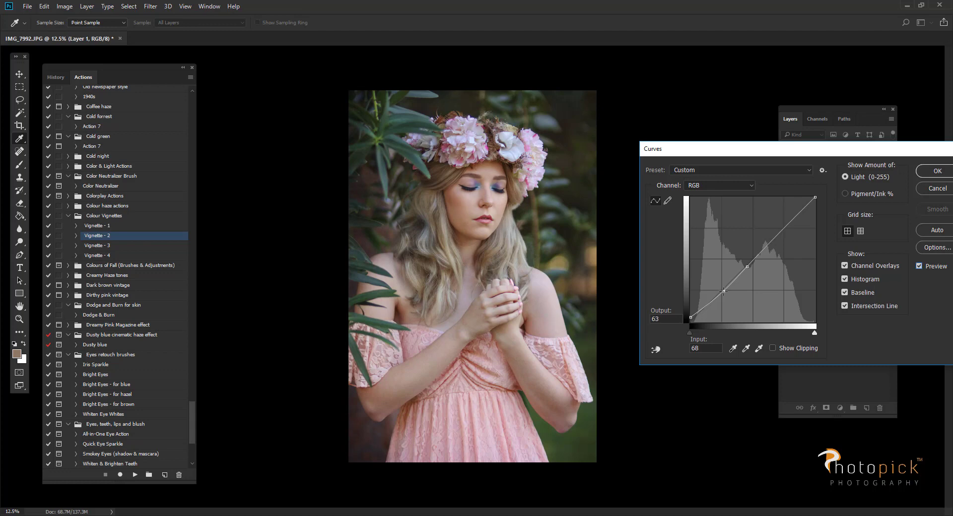
left_click_drag(721, 292, 719, 294)
left_click(937, 170)
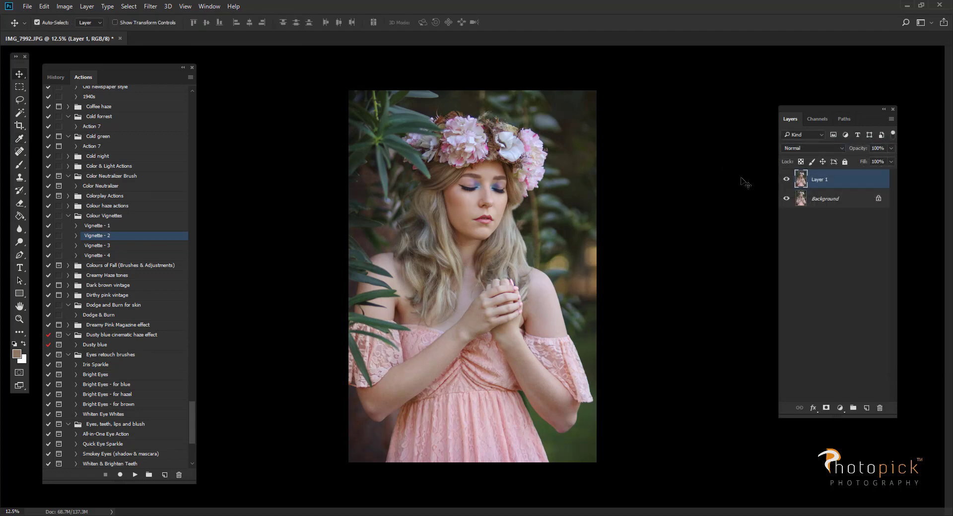
Compare the photo with and without the Curves adjustment and merge Layer 1 into the Background
left_click(787, 180)
left_click(787, 180)
key("ctrl+e")
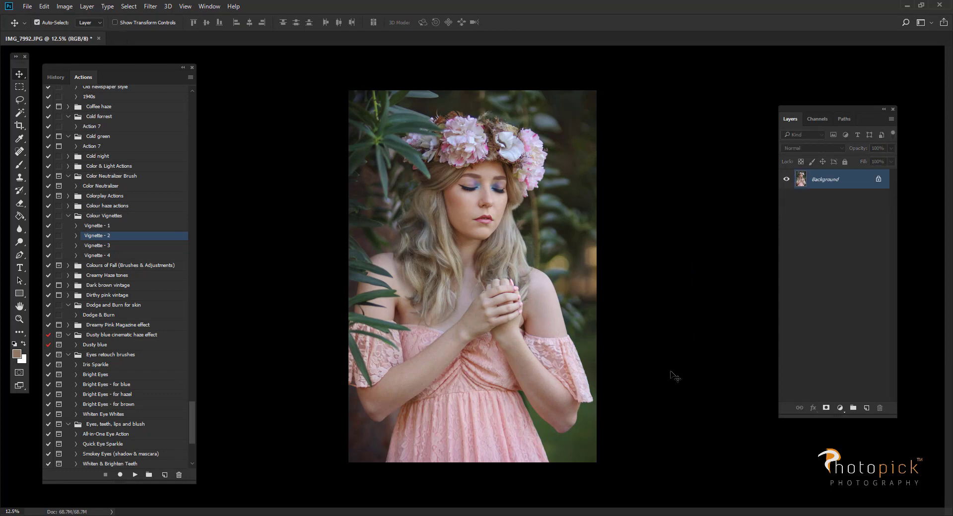
Try a Selective Color adjustment layer on the Greens with cyan +40%, magenta +73% and yellow -49%
left_click(839, 408)
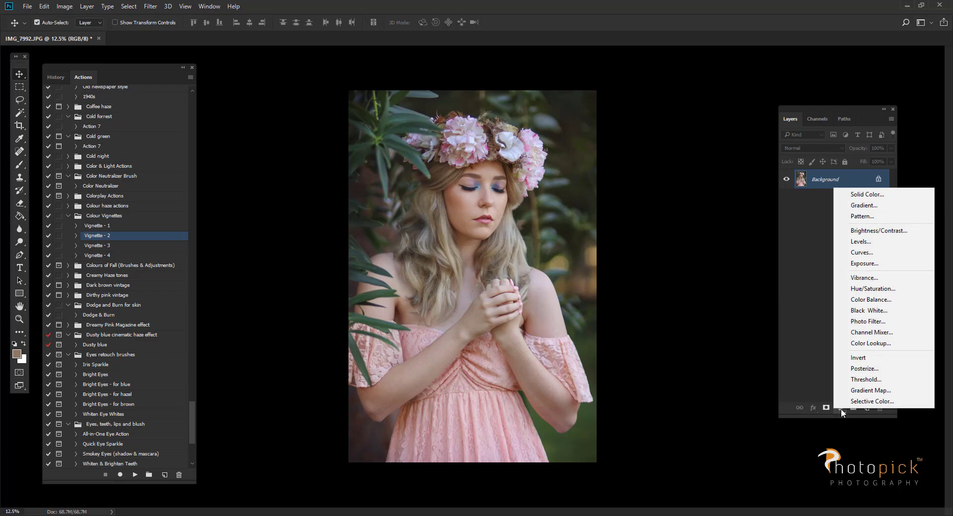
left_click(866, 402)
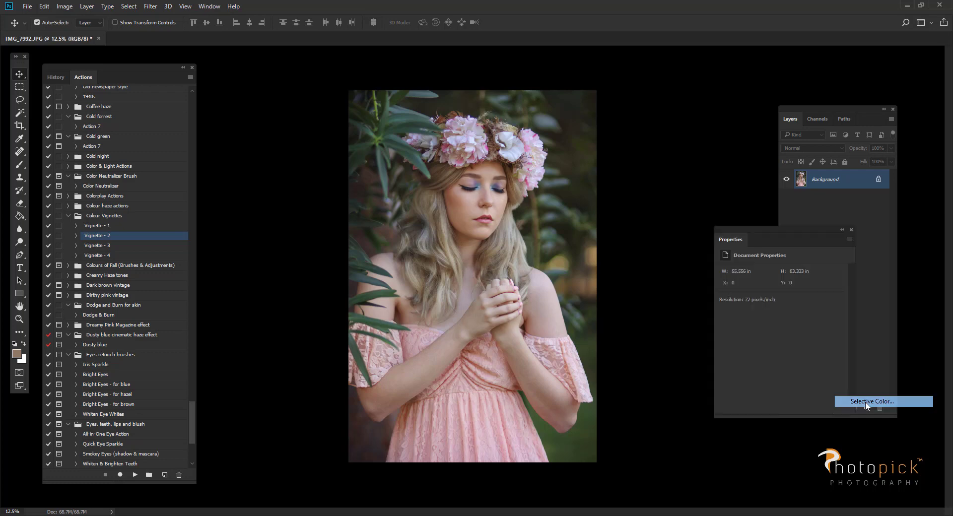
left_click(758, 283)
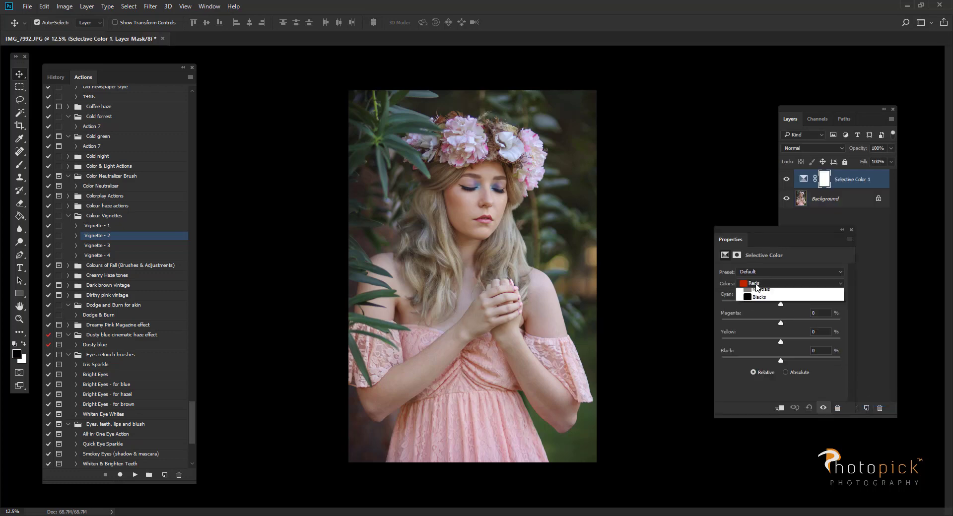
left_click(762, 310)
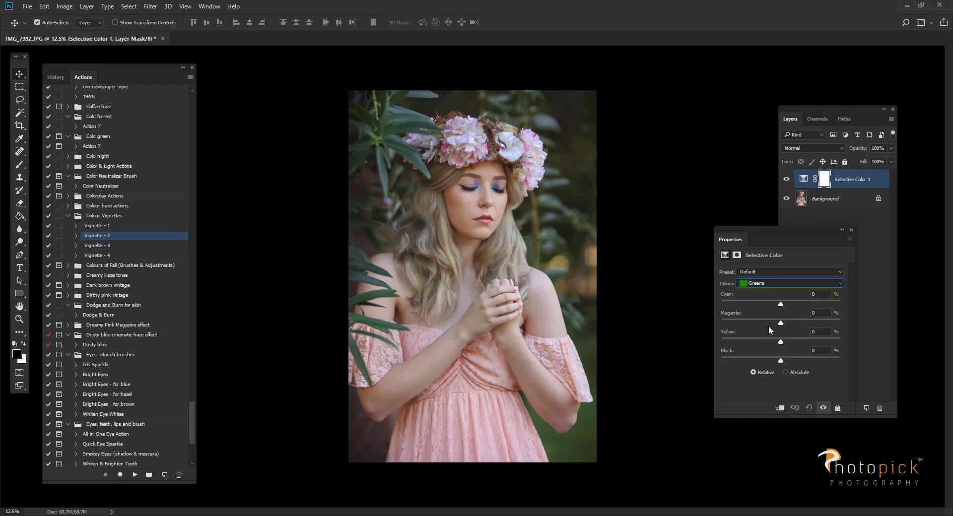
left_click_drag(780, 342, 784, 342)
left_click_drag(781, 323, 814, 324)
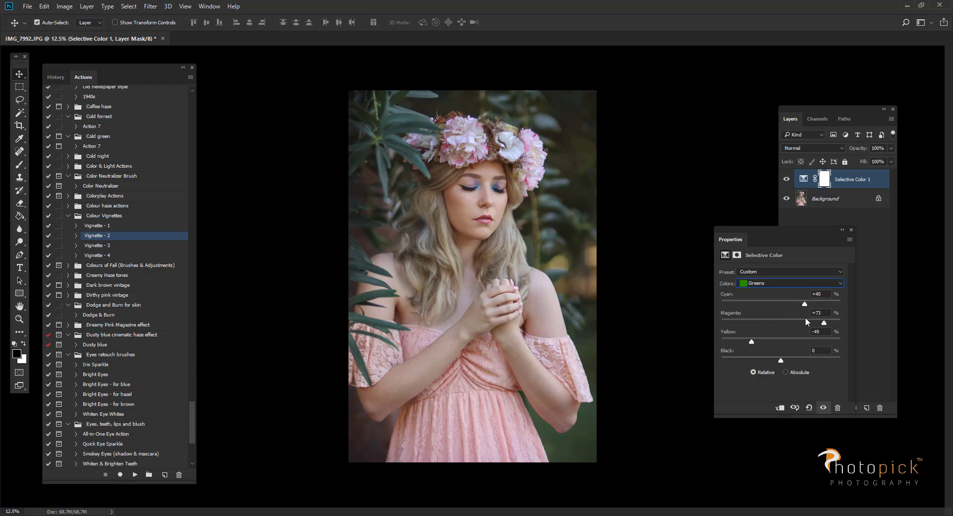
Compare the photo with and without the Selective Color adjustment and delete that layer
left_click(850, 229)
left_click(787, 180)
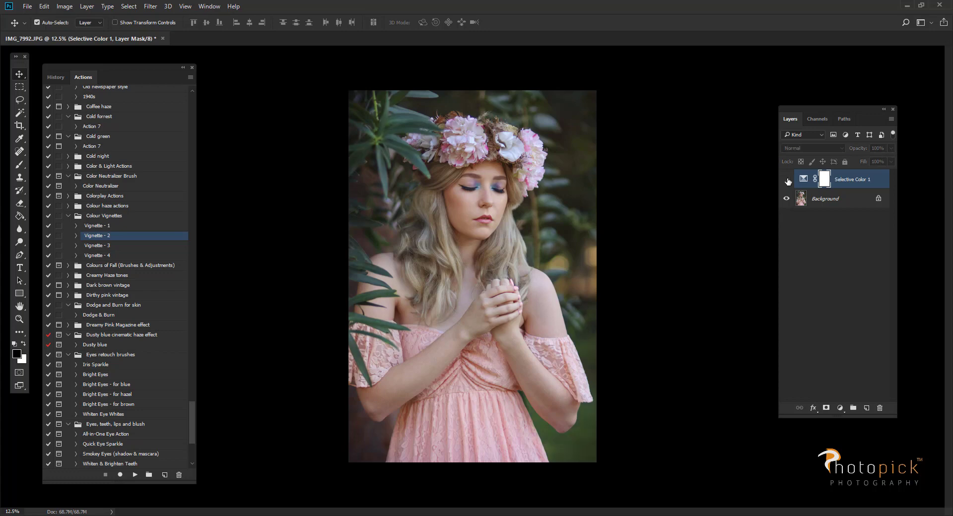
left_click(786, 180)
key("Delete")
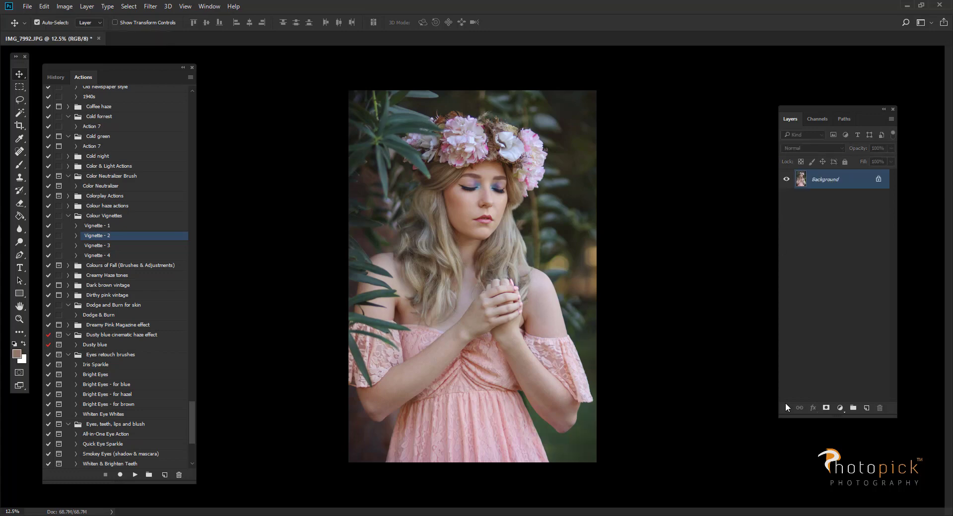
Duplicate the Background layer and open the Camera Raw Filter on the copy
key("ctrl+j")
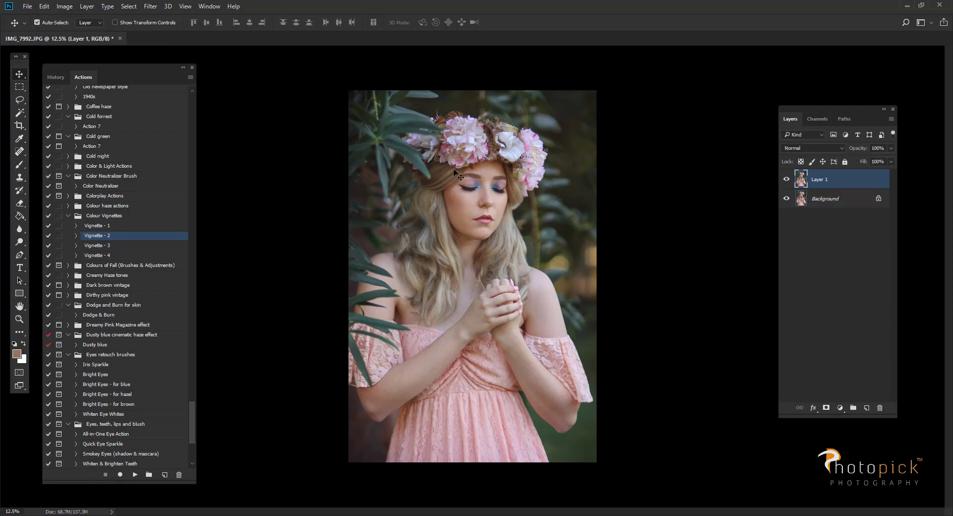
left_click(149, 7)
left_click(169, 65)
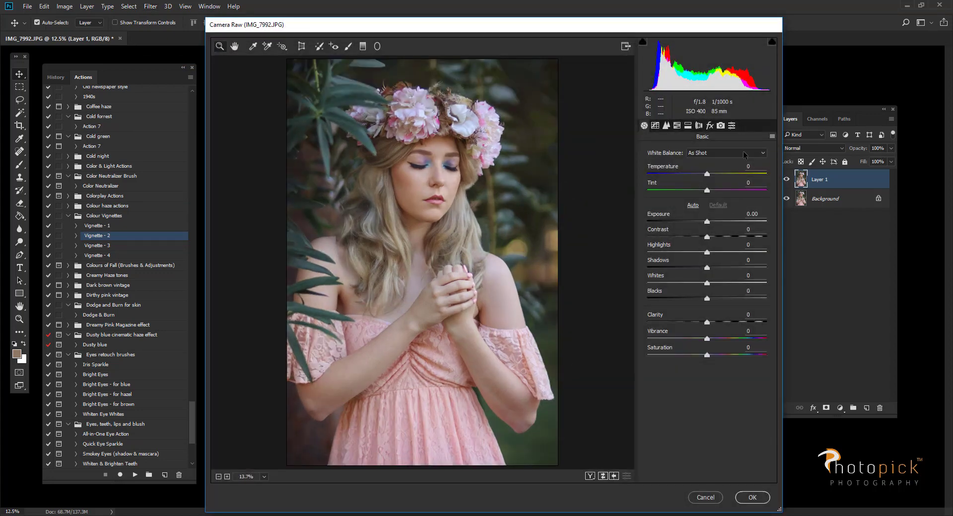
Try a post-crop vignetting amount of about -18 and reset it to 0
left_click(709, 126)
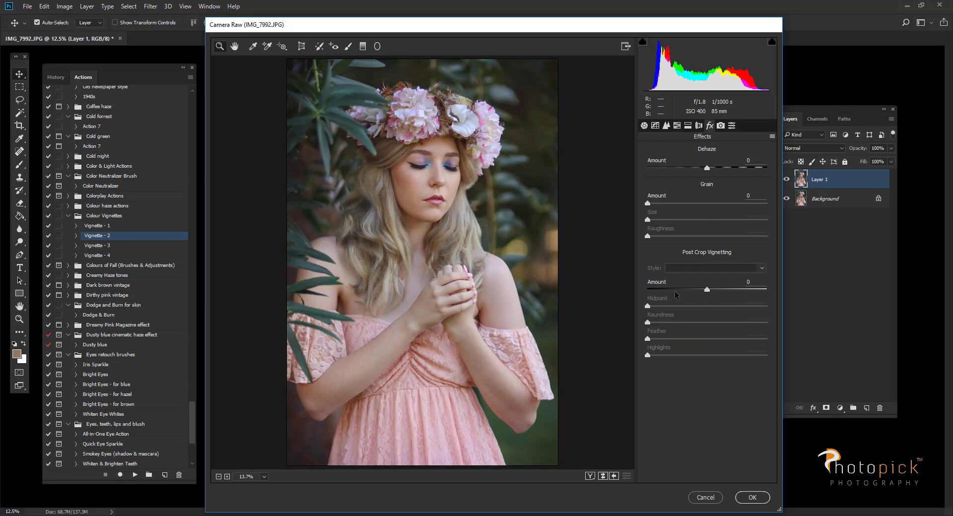
mouse_move(707, 290)
left_mouse_down()
mouse_move(690, 290)
mouse_move(698, 296)
left_mouse_up()
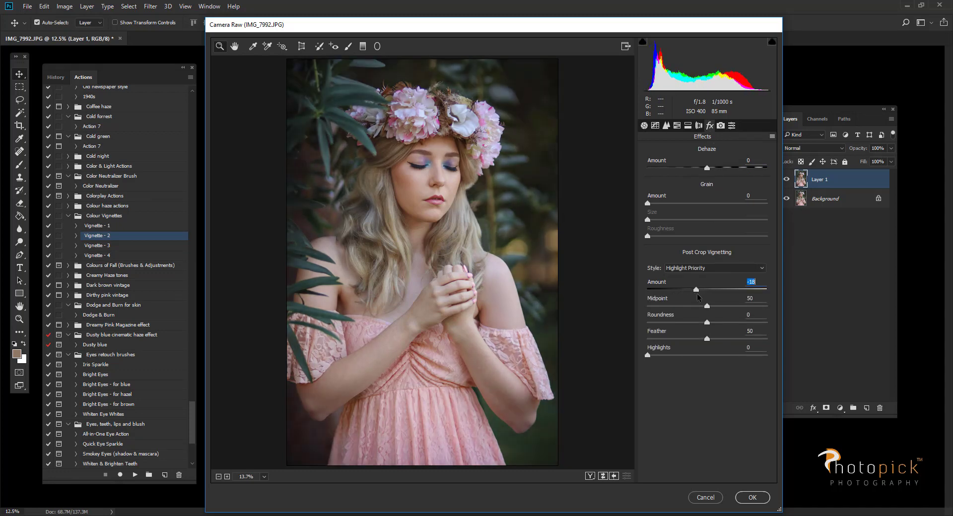
type("0")
Set the Camera Raw exposure to -0.50 and apply the filter to Layer 1
left_click(643, 126)
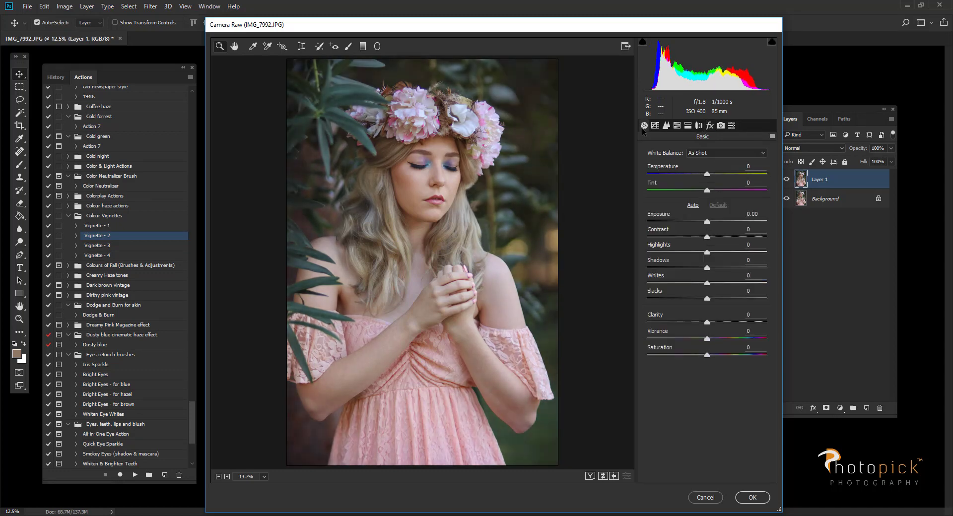
left_click_drag(709, 223, 702, 223)
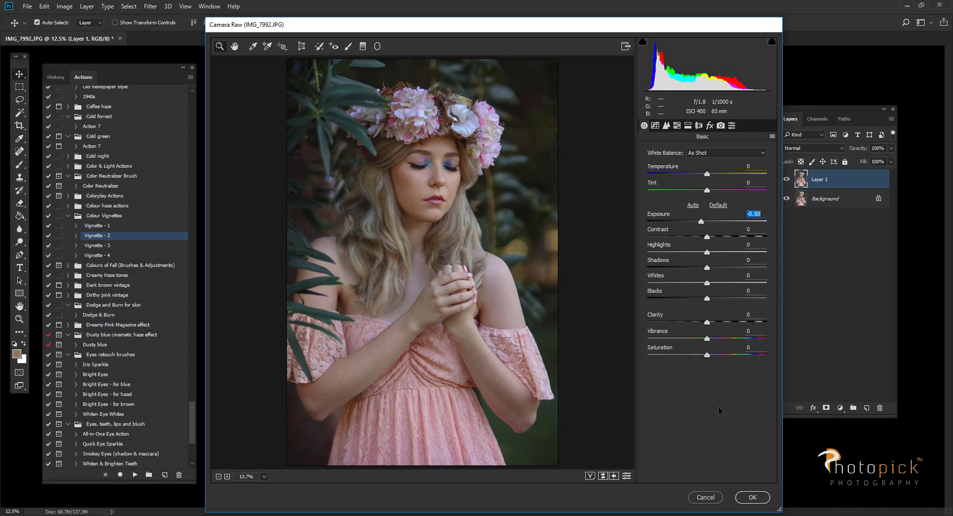
left_click(751, 497)
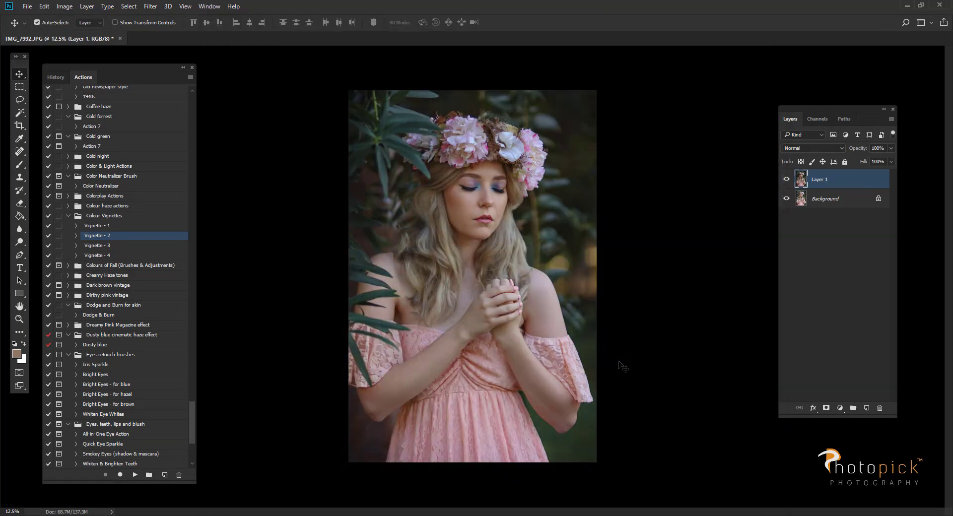
Erase the darkening over the woman on Layer 1 with a 3900 px Eraser at 100% flow
key("ctrl+minus")
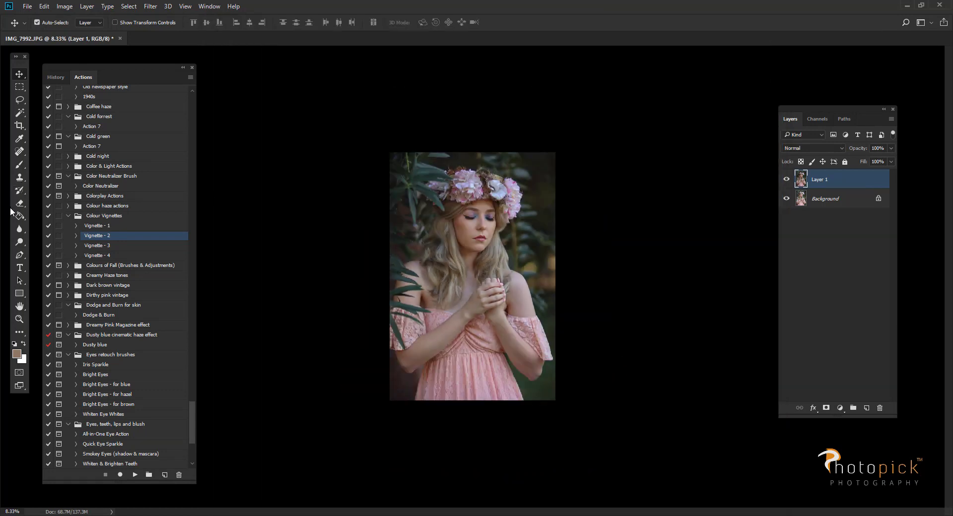
left_click(20, 203)
left_click(310, 22)
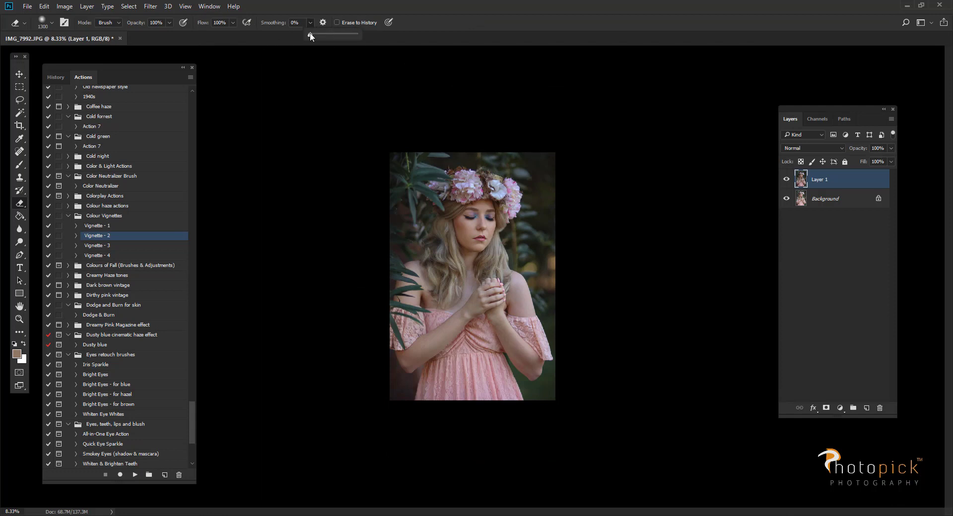
left_click_drag(358, 35, 376, 38)
left_click(233, 23)
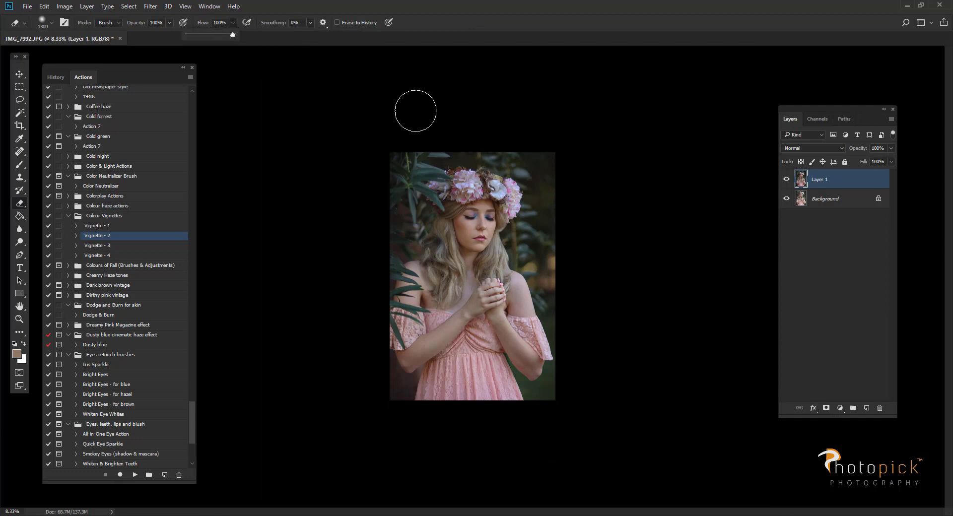
key("bracketright")
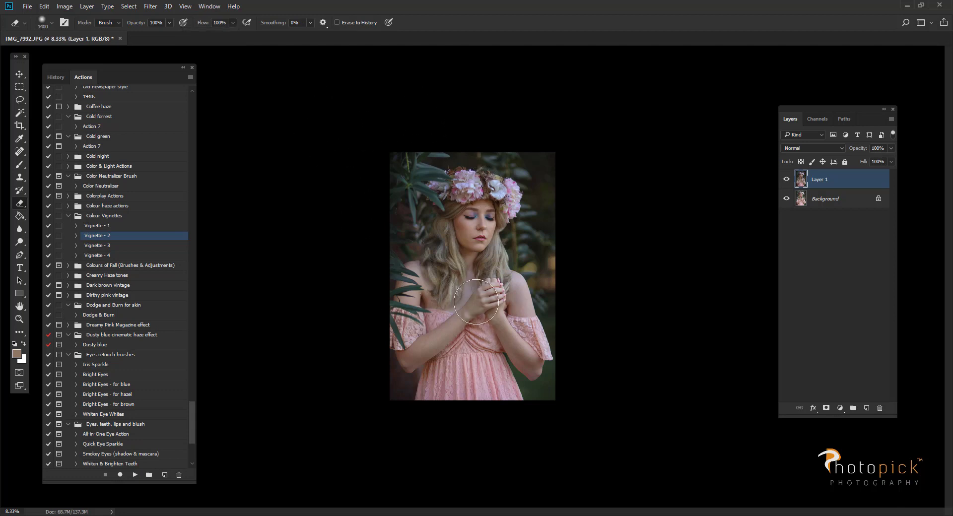
key("bracketright")
key("bracketright")
key("bracketright")
key("bracketright")
key("bracketright")
key("bracketright")
key("bracketright")
key("bracketright")
key("bracketright")
key("bracketright")
key("bracketright")
key("bracketright")
key("bracketright")
key("bracketright")
key("bracketright")
key("bracketright")
key("bracketright")
key("bracketright")
key("bracketright")
key("bracketright")
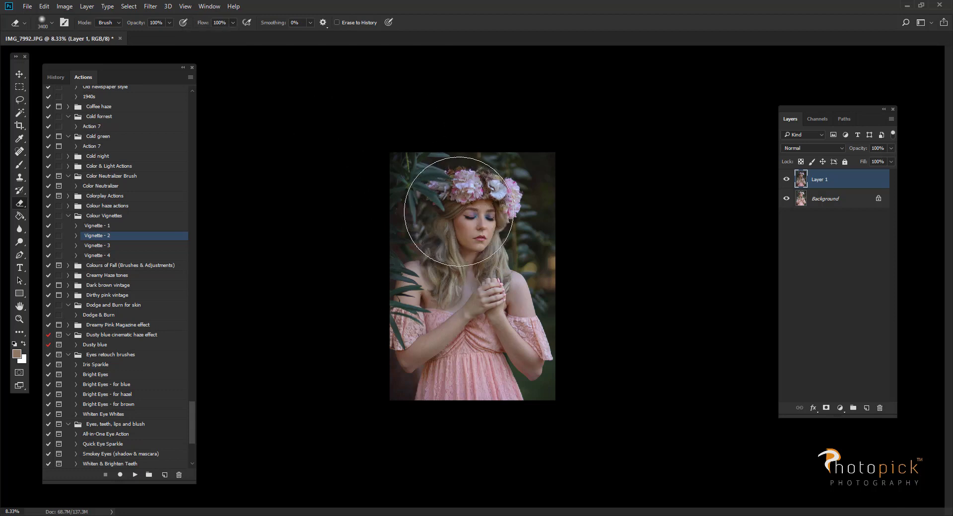
key("bracketright")
key("bracketright")
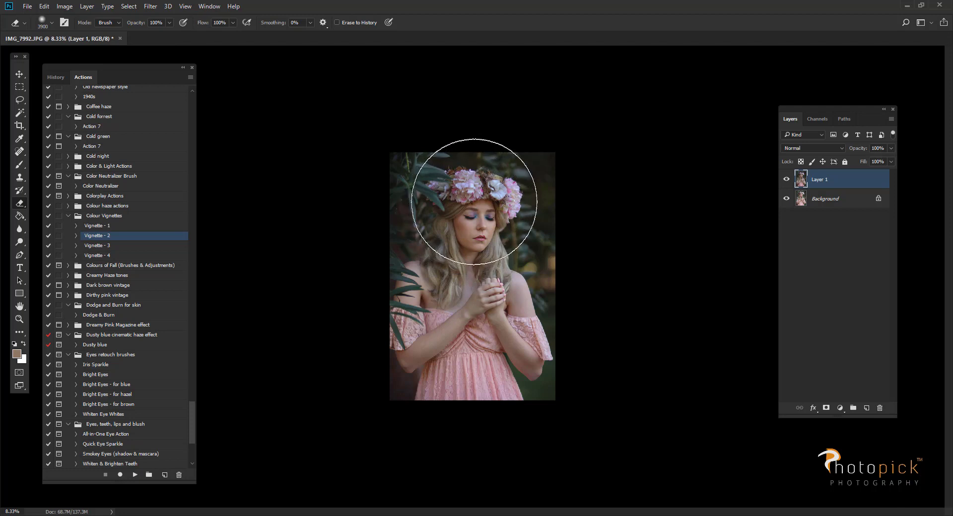
mouse_move(461, 229)
left_mouse_down()
mouse_move(480, 304)
mouse_move(614, 253)
mouse_move(601, 195)
mouse_move(515, 152)
mouse_move(523, 203)
mouse_move(511, 195)
mouse_move(511, 169)
mouse_move(517, 216)
left_mouse_up()
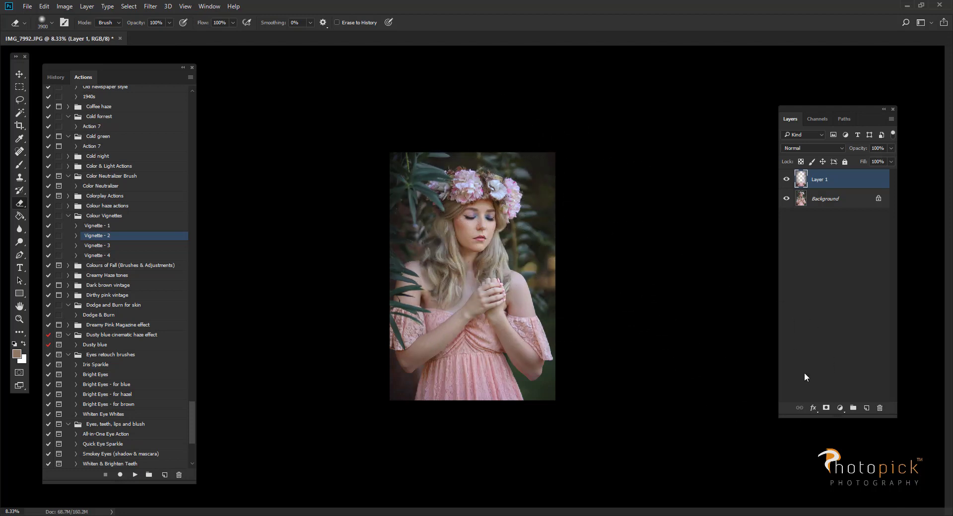
Refine the erased area on Layer 1 with the Eraser at 53% flow, reducing the brush to 1800 px
key("bracketleft")
key("bracketleft")
key("bracketleft")
key("bracketleft")
key("bracketleft")
key("bracketleft")
key("bracketleft")
key("bracketleft")
left_click(233, 23)
left_click_drag(216, 35, 210, 36)
key("bracketleft")
key("bracketleft")
key("bracketleft")
key("bracketleft")
key("bracketleft")
key("bracketleft")
key("bracketleft")
key("bracketleft")
key("bracketleft")
key("bracketleft")
key("bracketleft")
key("bracketleft")
key("bracketleft")
Compare the photo with and without Layer 1, flatten the image and switch to the Move tool
left_click(786, 180)
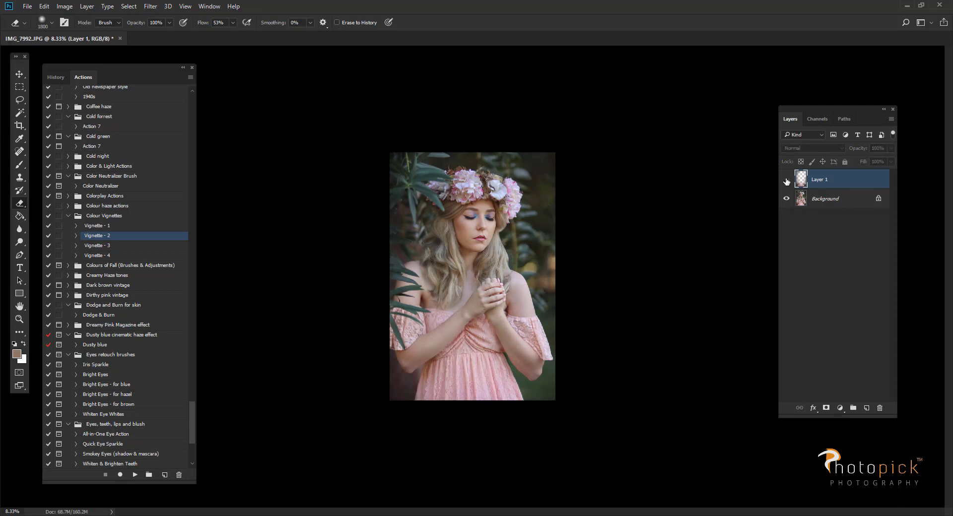
left_click(786, 179)
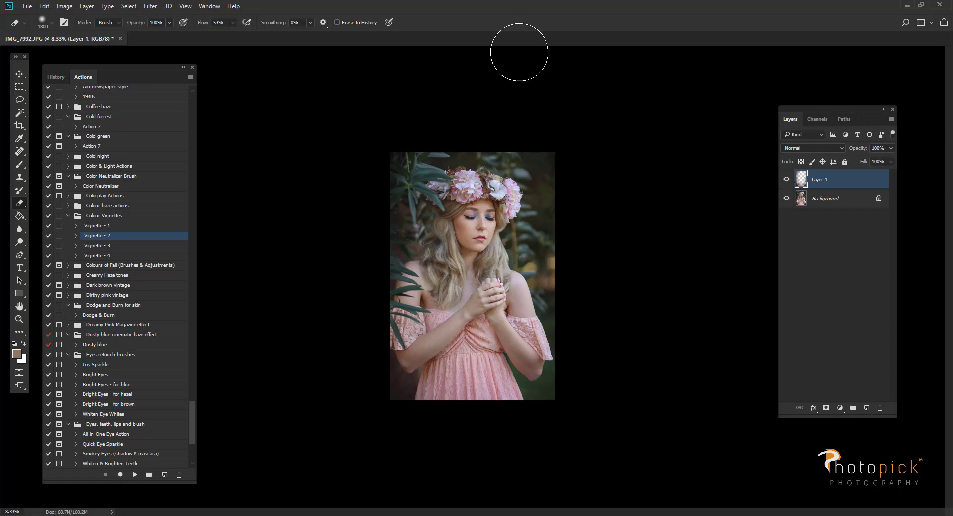
left_click(92, 7)
left_click(128, 372)
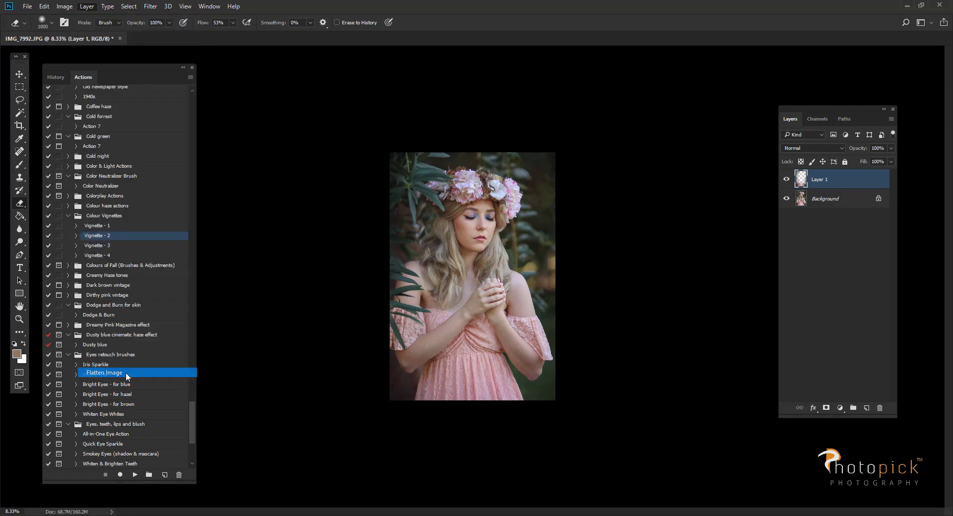
left_click(22, 75)
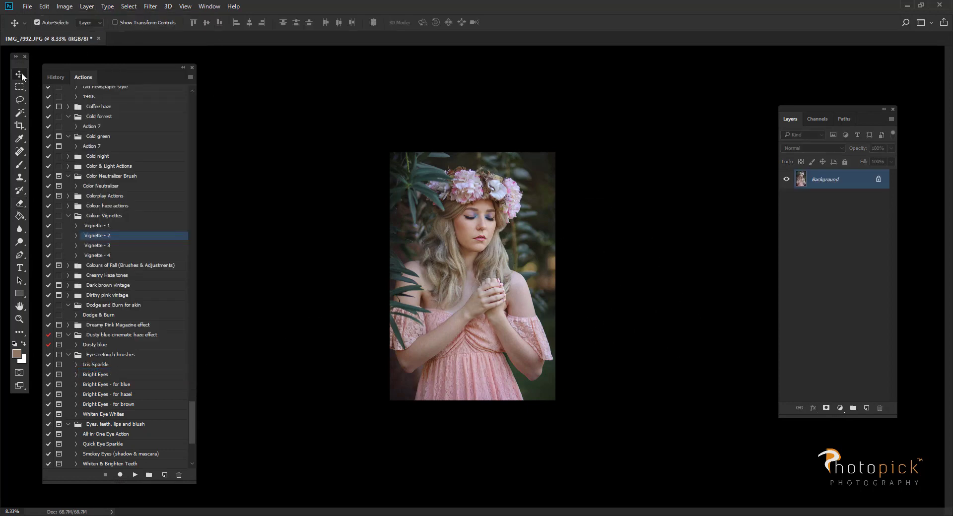
Run the Blue and orange action from the Artistic Enhancements - 5 set on the photo
key("ctrl+plus")
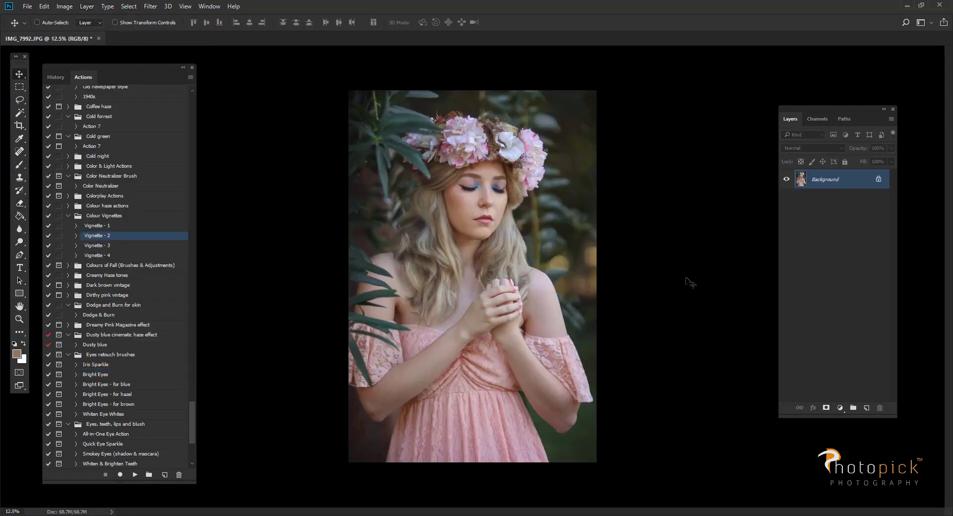
key("ctrl+minus")
key("ctrl+plus")
left_click_drag(193, 411, 190, 347)
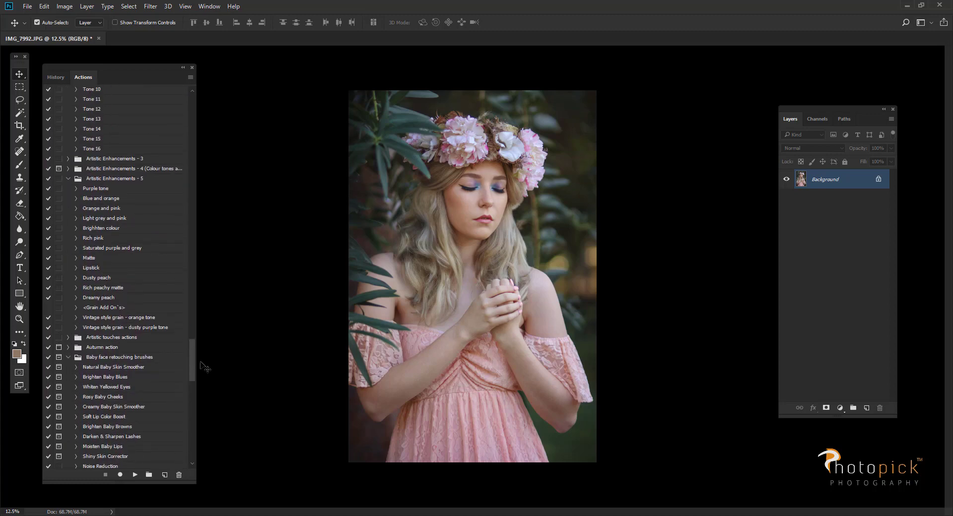
left_click(102, 198)
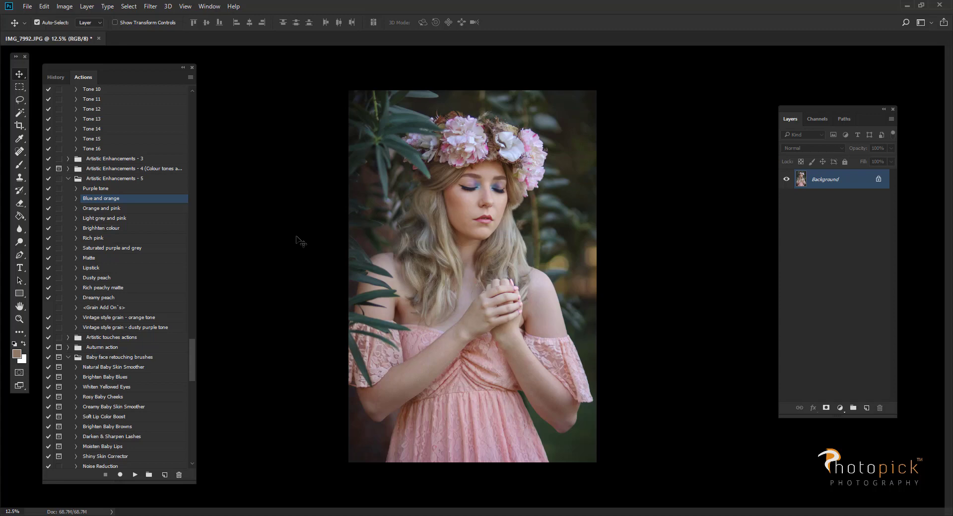
left_click(134, 475)
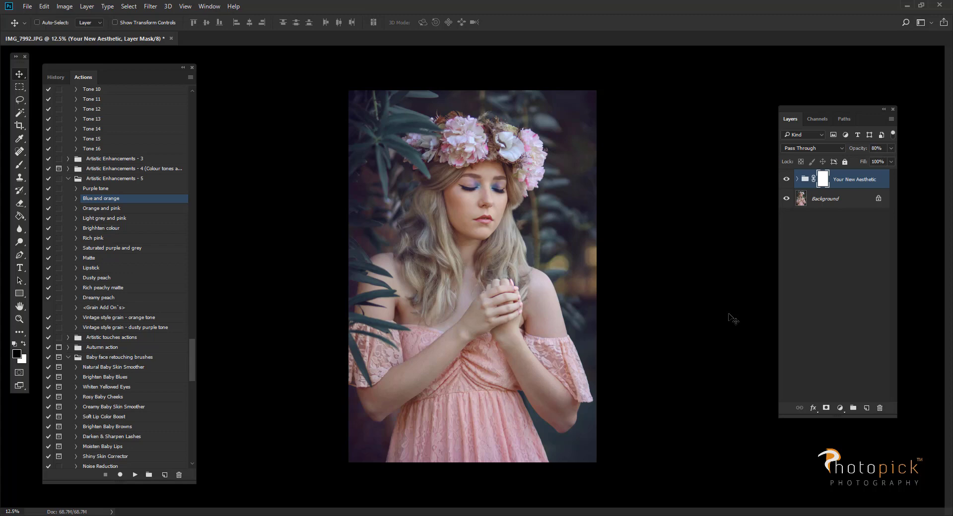
Lower the Your New Aesthetic group's opacity to 39% and flatten the image
key("ctrl+minus")
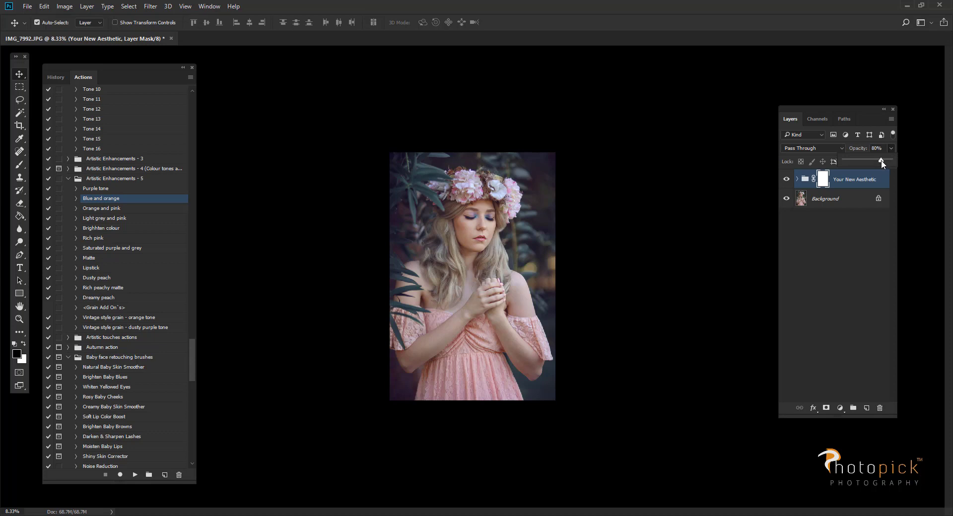
left_click_drag(881, 163, 871, 163)
left_click_drag(865, 164, 869, 165)
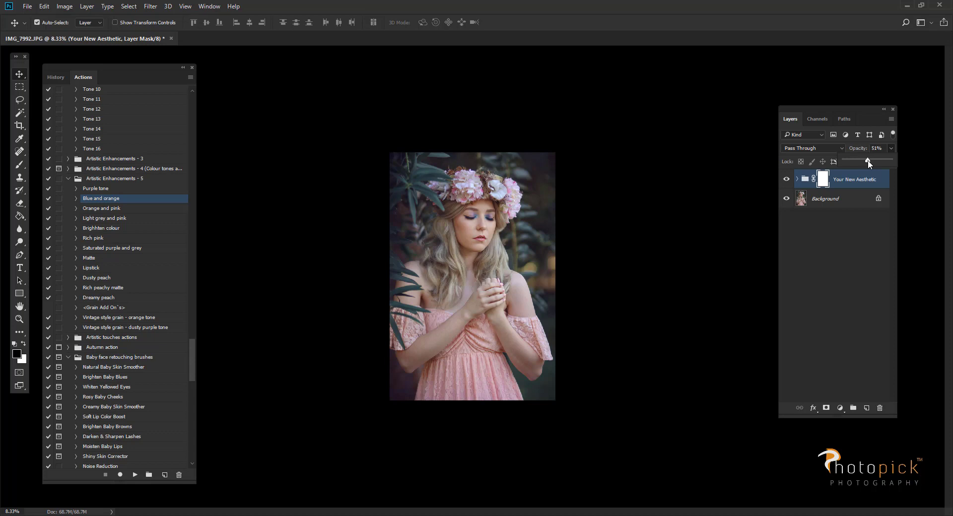
left_click(802, 180)
left_click(891, 148)
left_click_drag(869, 161, 867, 165)
left_click(780, 184)
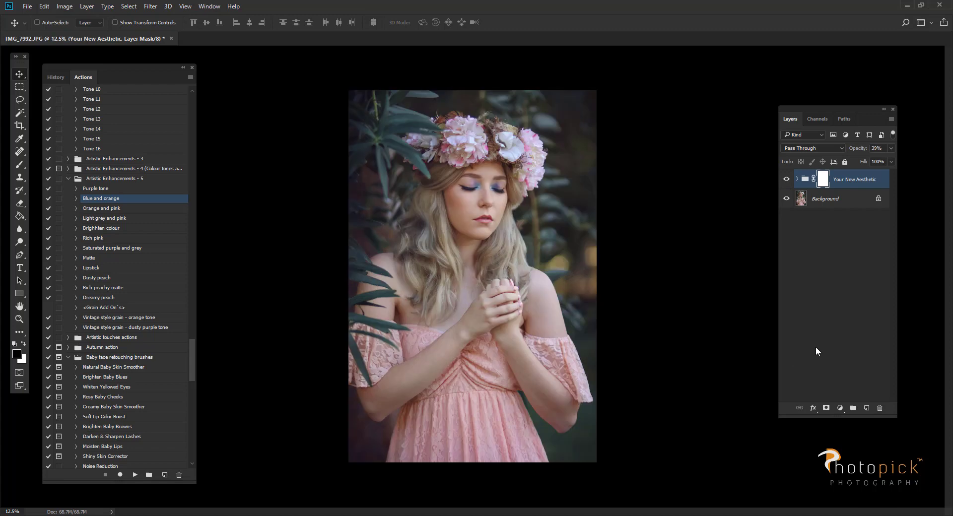
key("ctrl+minus")
left_click(86, 11)
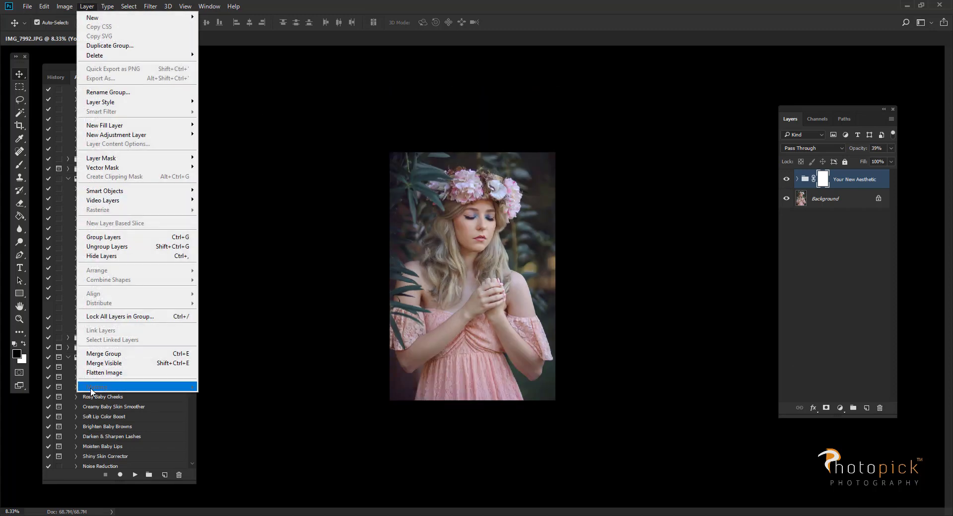
left_click(99, 373)
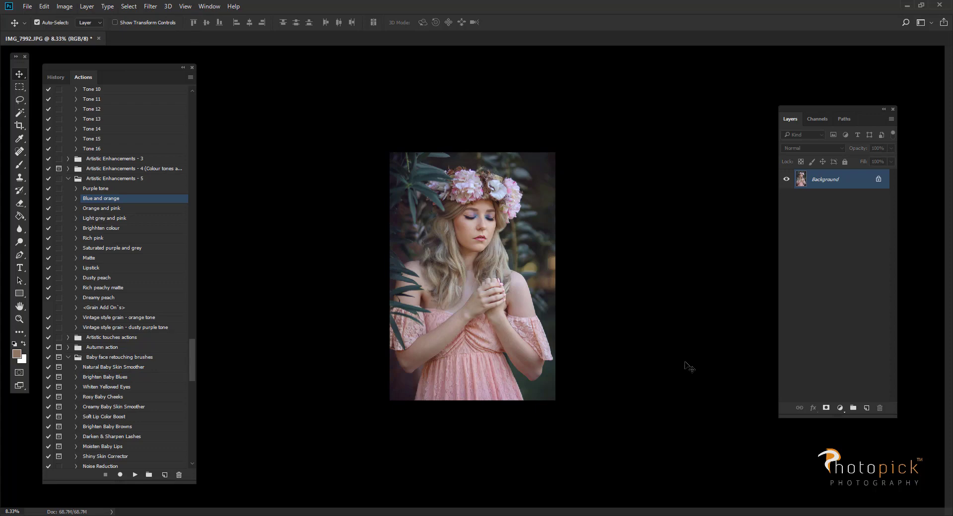
Select the "Two long orange side light leacks" action under the Movable sun leacks heading
left_click_drag(193, 363, 195, 177)
left_click(130, 189)
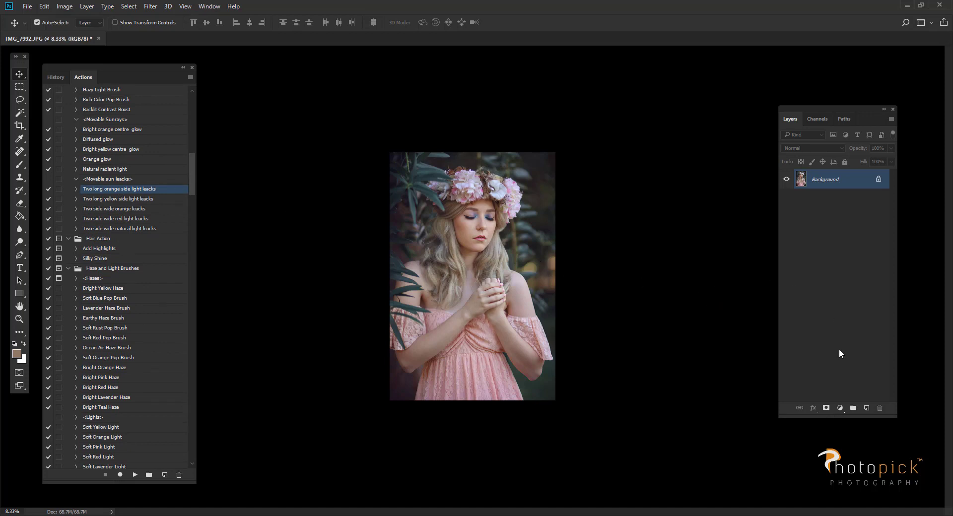
Add a new layer above the Background in Screen blend mode and activate the Brush tool
left_click(866, 407)
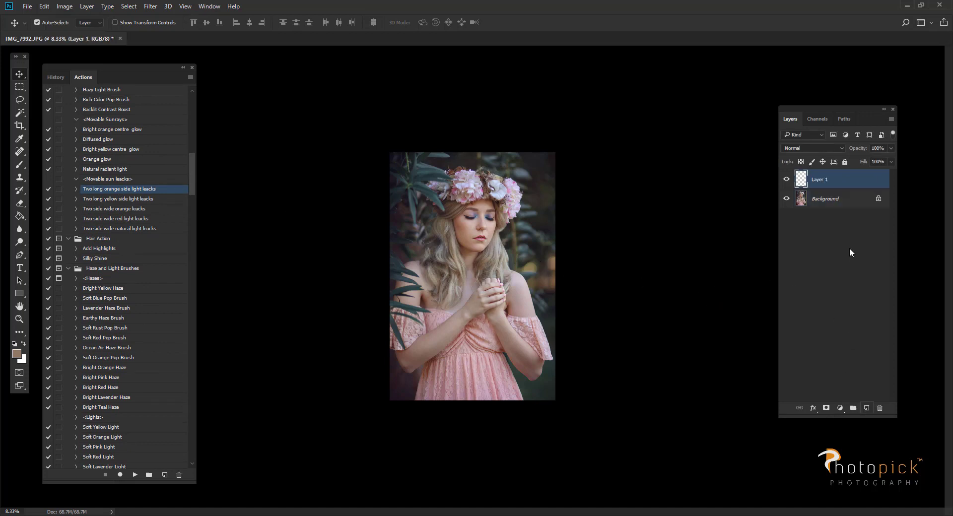
left_click(798, 149)
left_click(794, 211)
left_click(22, 165)
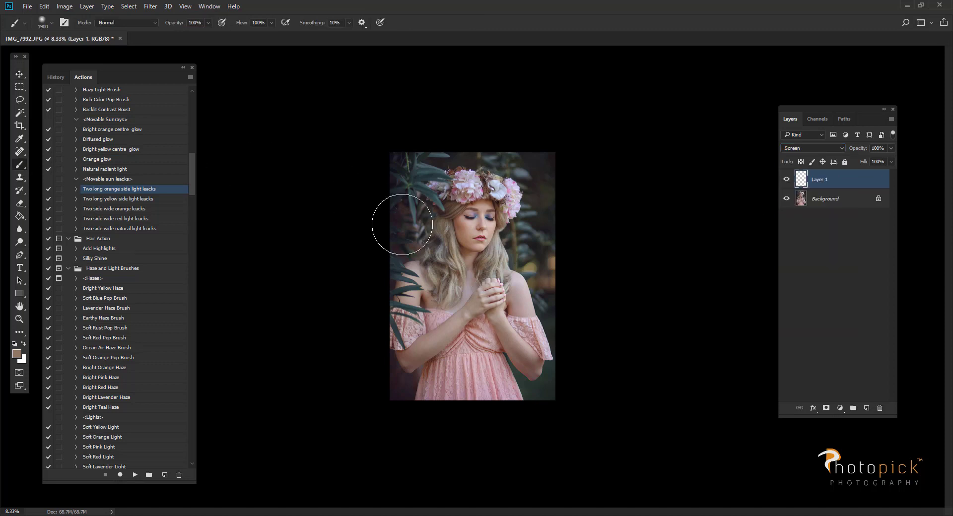
Set the foreground color to light orange #d1ad81 and paint one soft 1900 px glow in the background beside the flower crown
left_click(17, 354)
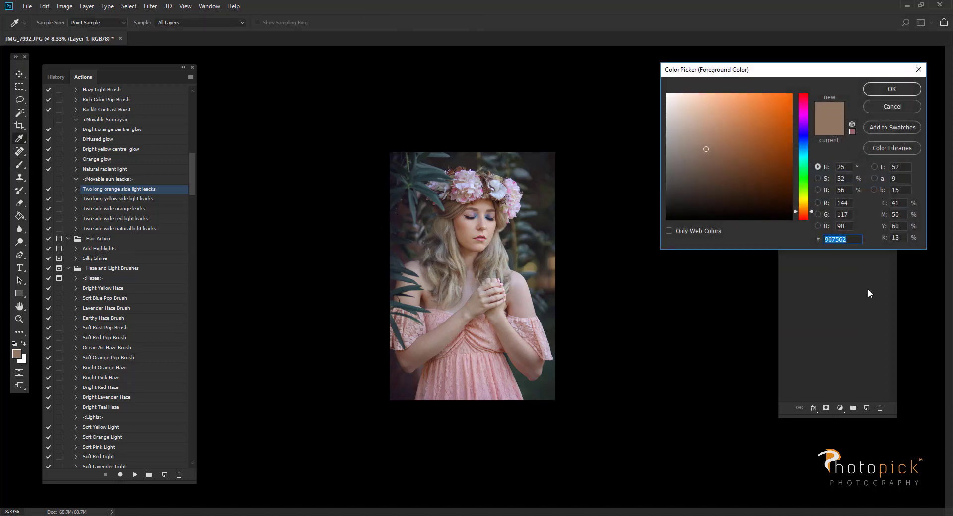
left_click(555, 258)
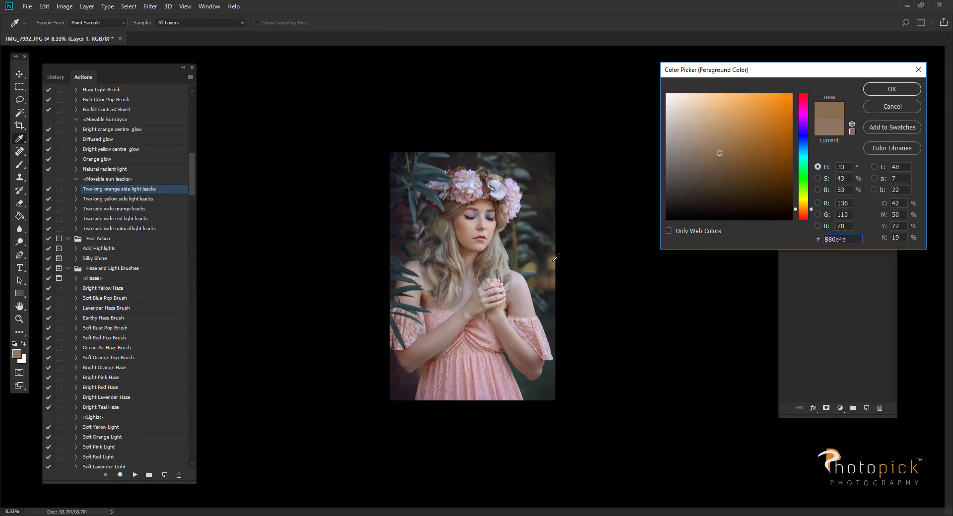
left_click(714, 116)
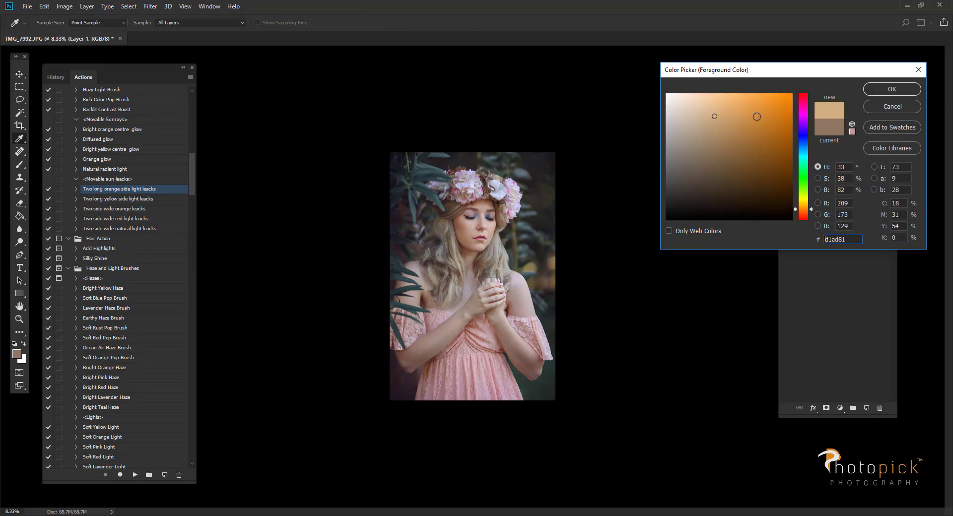
left_click(891, 89)
key("b")
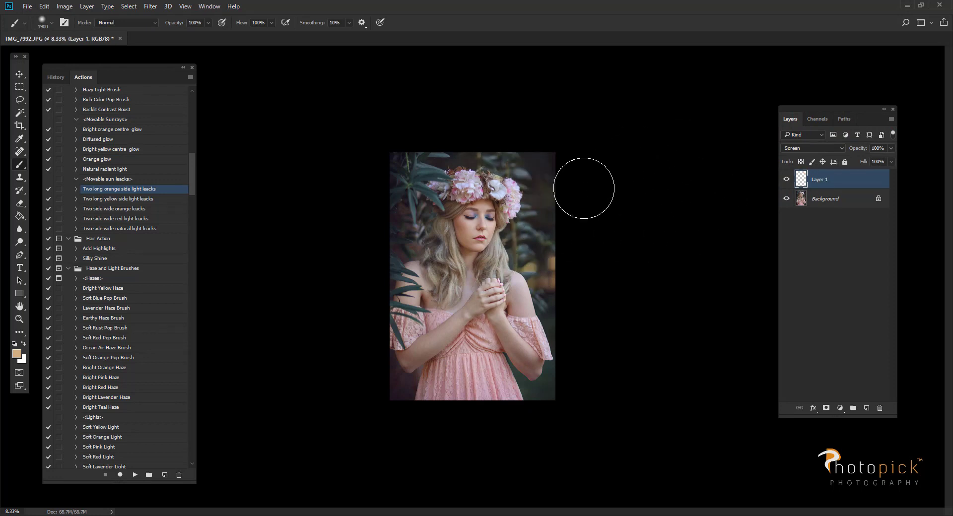
left_click(532, 191)
Lower Layer 1's opacity to 28% and switch to the Move tool
left_click(890, 148)
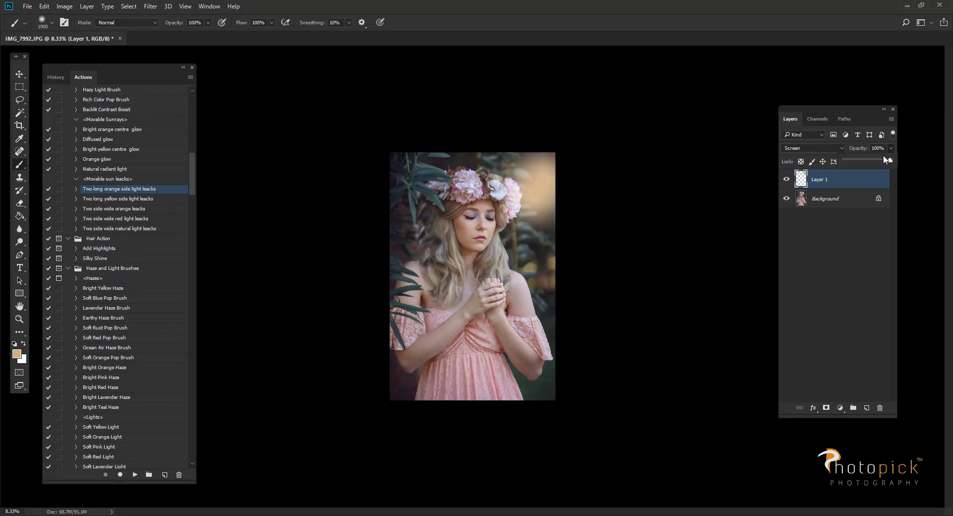
left_click_drag(885, 158, 857, 159)
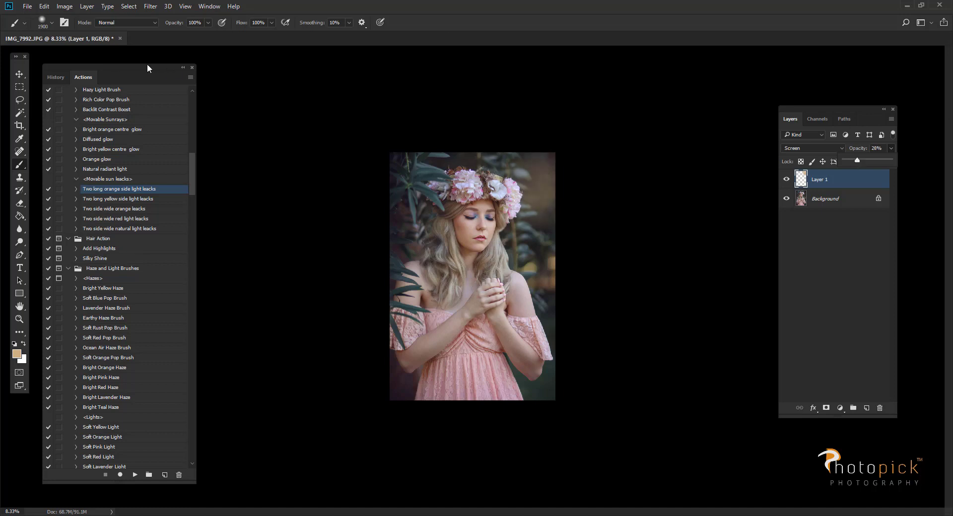
key("v")
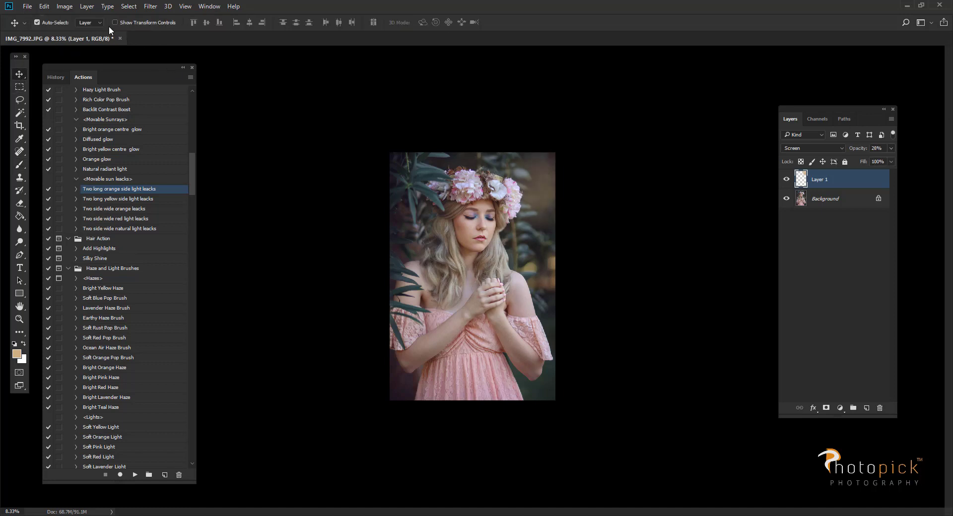
Try enlarging the glow on Layer 1 to about 143% and moving it toward the photo's upper-right corner, and delete the layer
left_click_drag(464, 256, 427, 302)
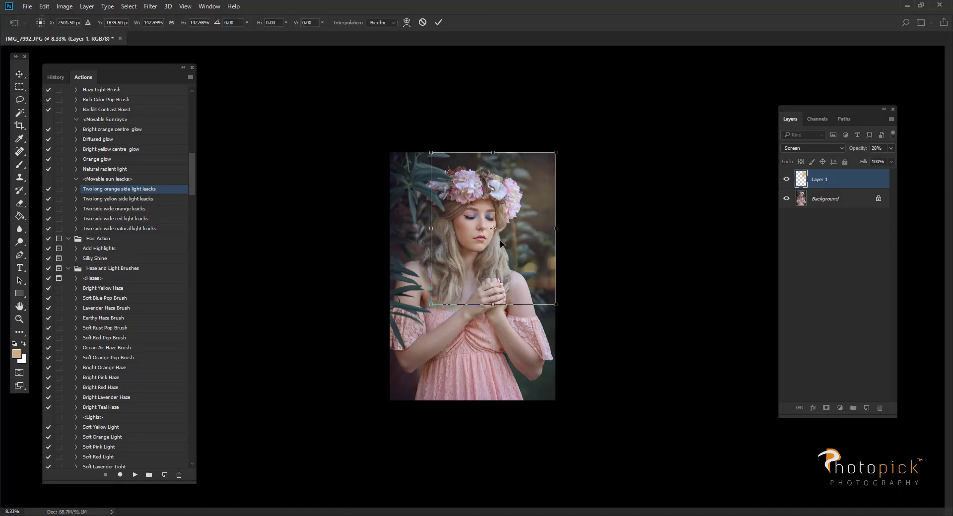
left_click_drag(530, 209, 552, 163)
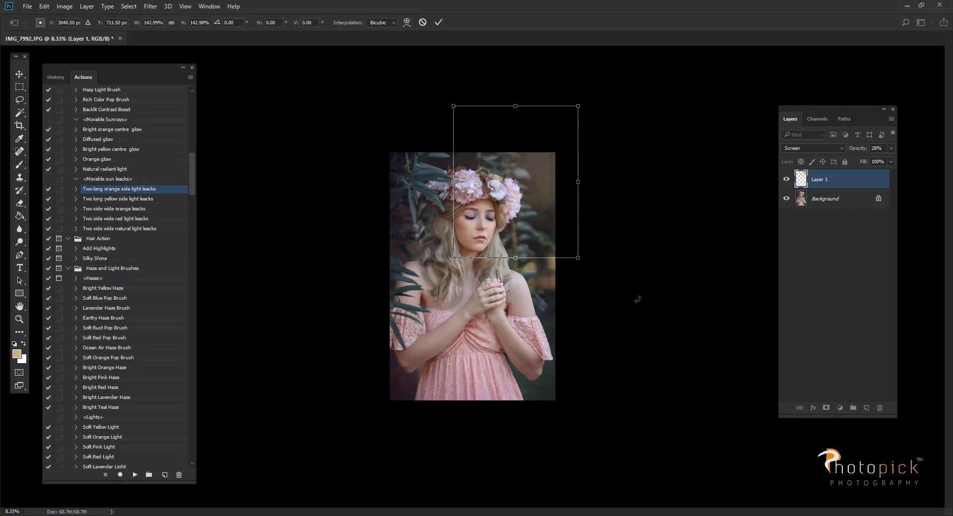
key("Escape")
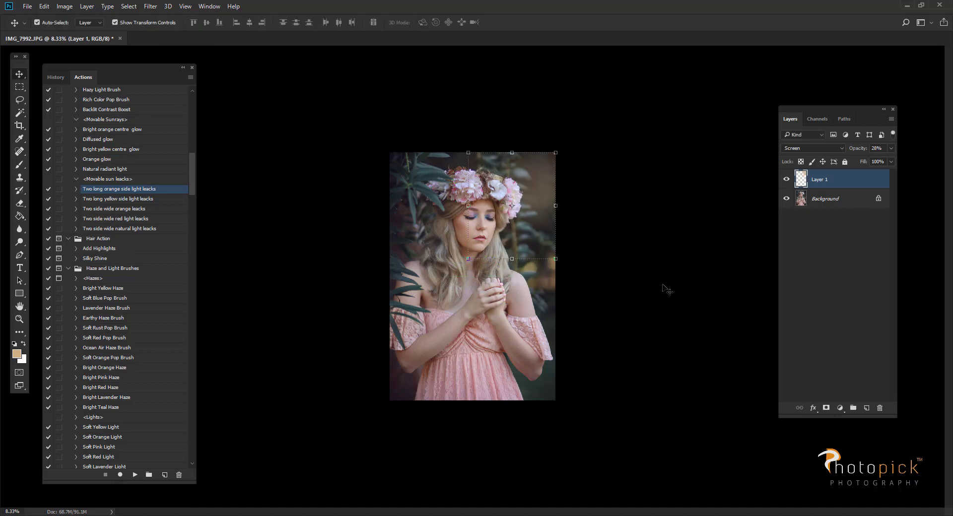
key("Delete")
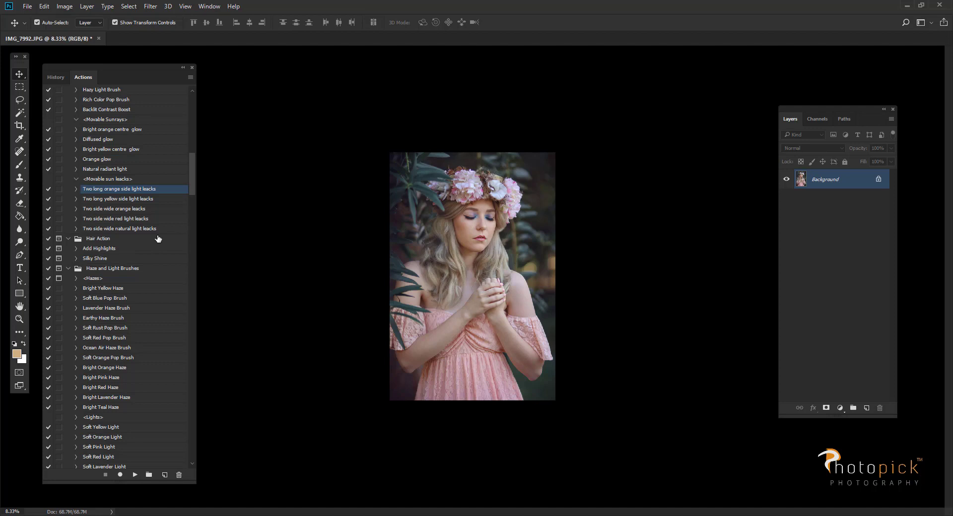
Run the selected light leak action, hide the Pearl Sun Stream LEFT layer and show Pearl Sun Stream RIGHT
left_click(135, 475)
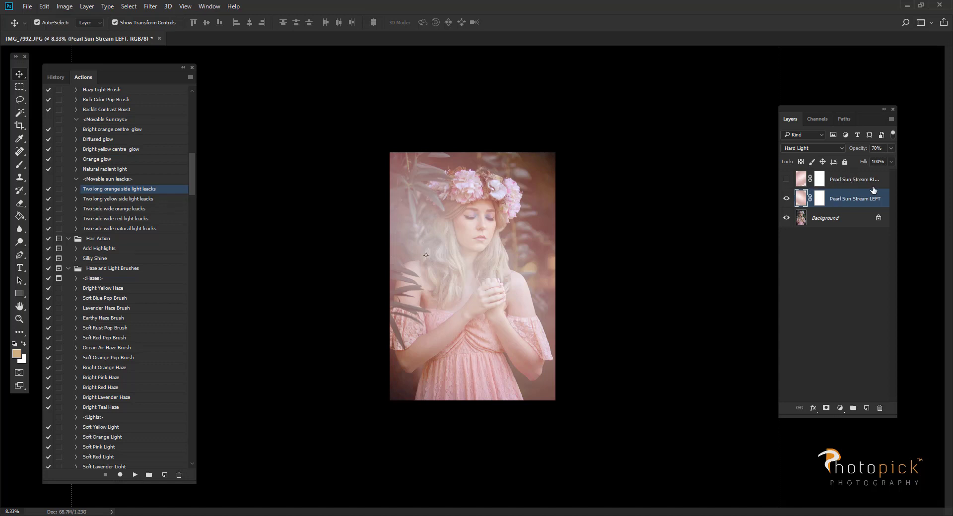
left_click(786, 198)
left_click(786, 179)
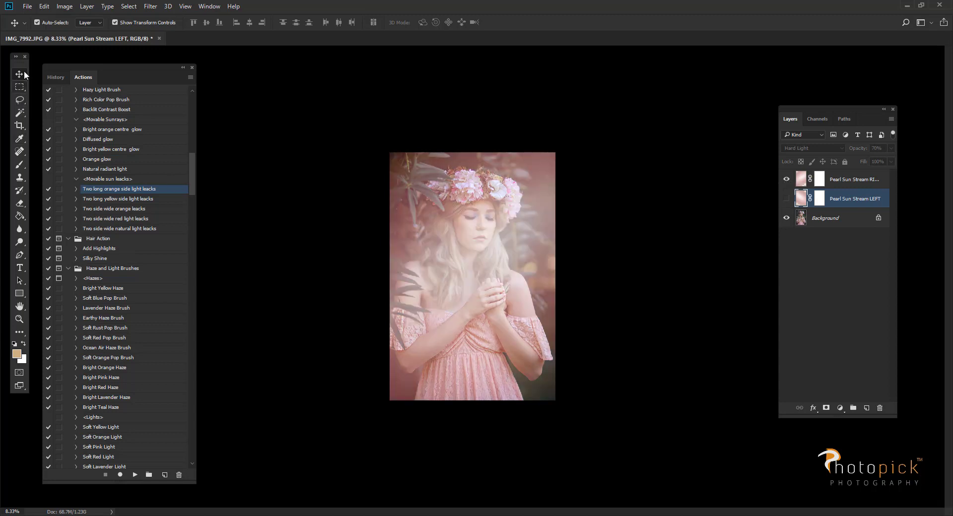
Move the Pearl Sun Stream RIGHT light toward the photo's upper-right area and rotate it about 5.2 degrees
left_click_drag(436, 255, 538, 212)
key("ctrl+t")
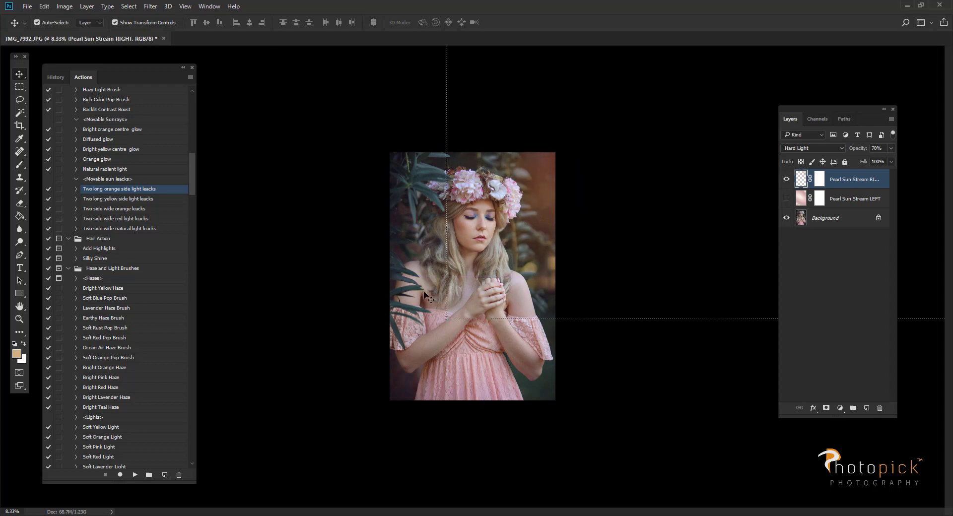
left_click_drag(438, 320, 402, 291)
left_click_drag(540, 197, 549, 212)
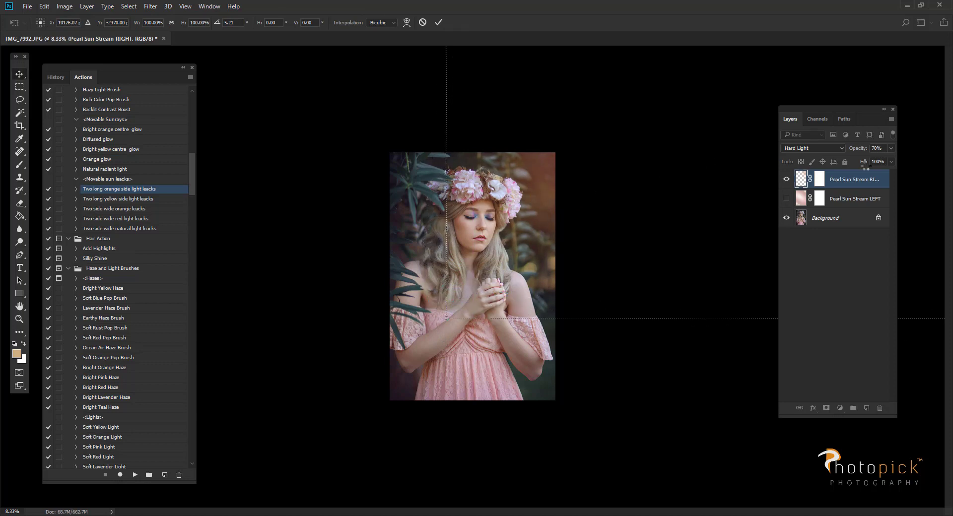
key("Return")
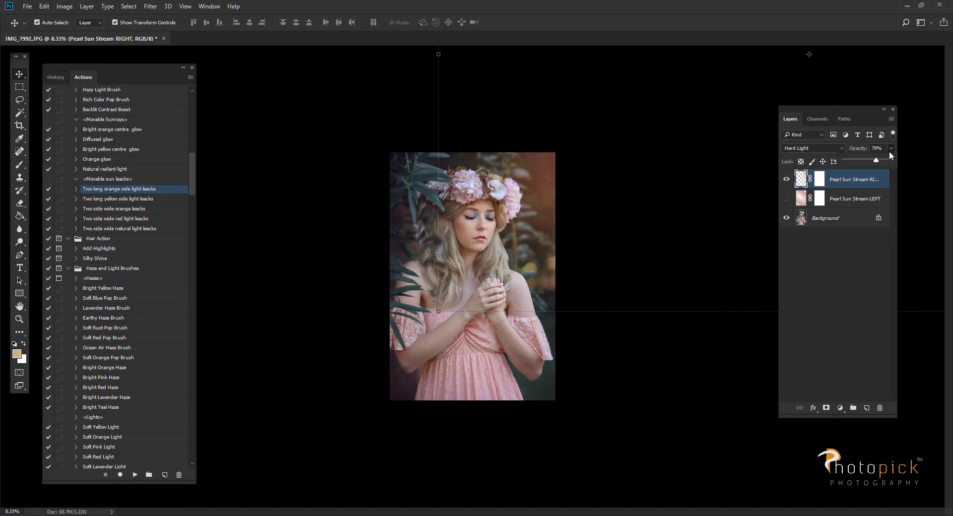
Set Pearl Sun Stream RIGHT to 22% opacity, rotate it about -7.1 degrees and shift the light leftward over the photo
left_click_drag(875, 159, 854, 163)
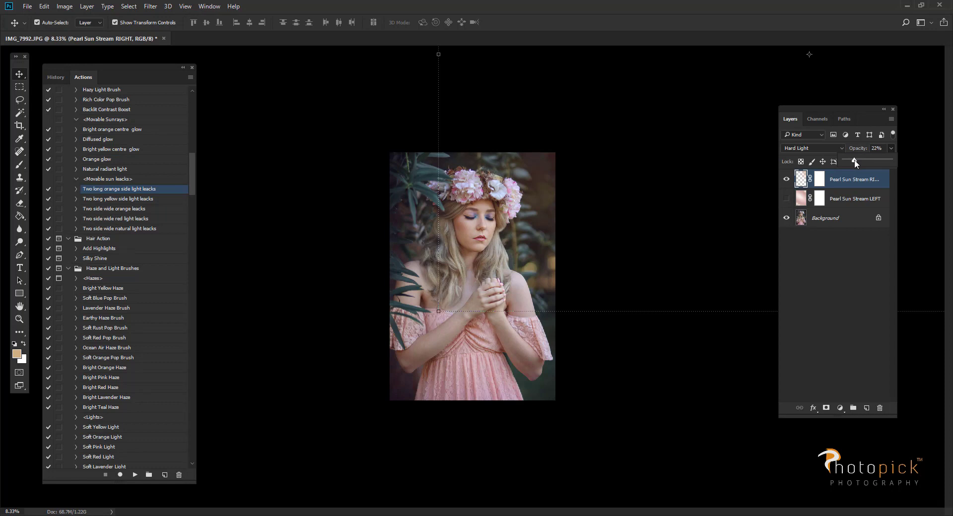
left_click_drag(429, 311, 469, 353)
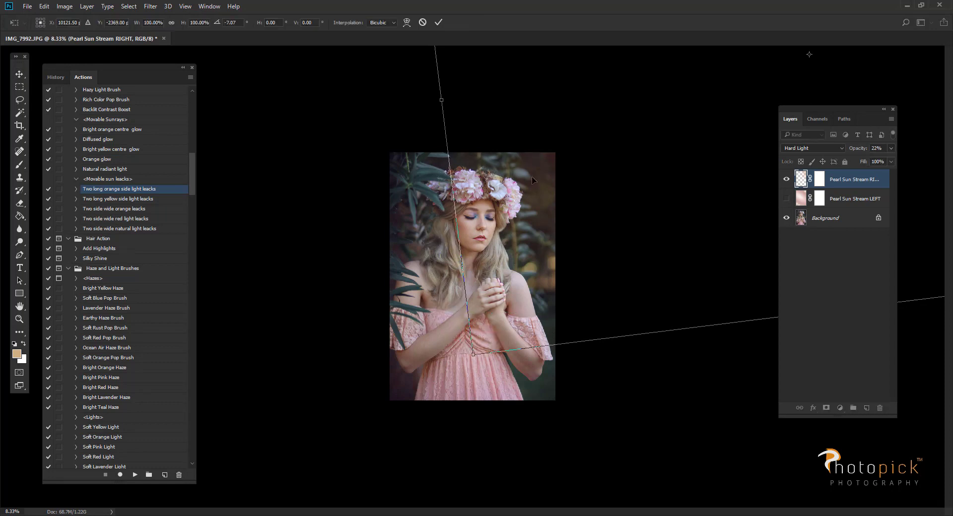
left_click_drag(532, 177, 511, 177)
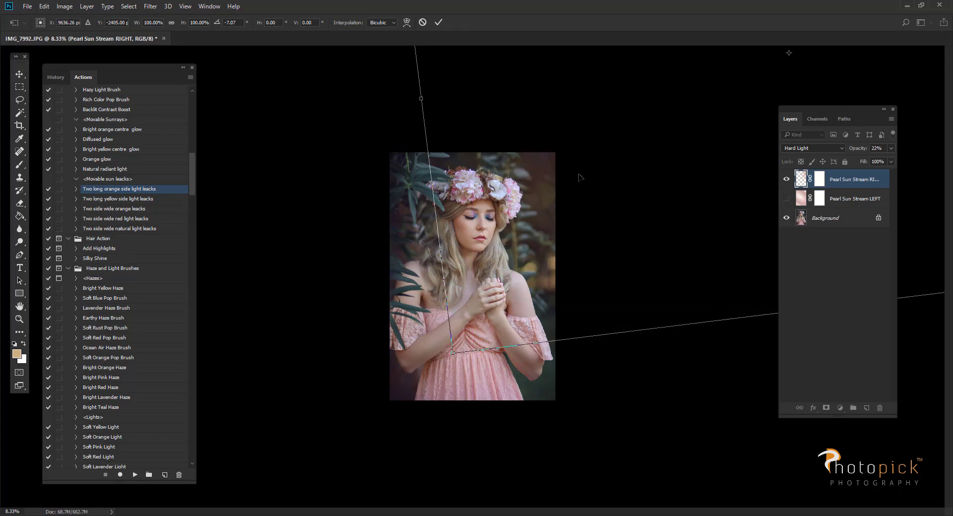
left_click(786, 180)
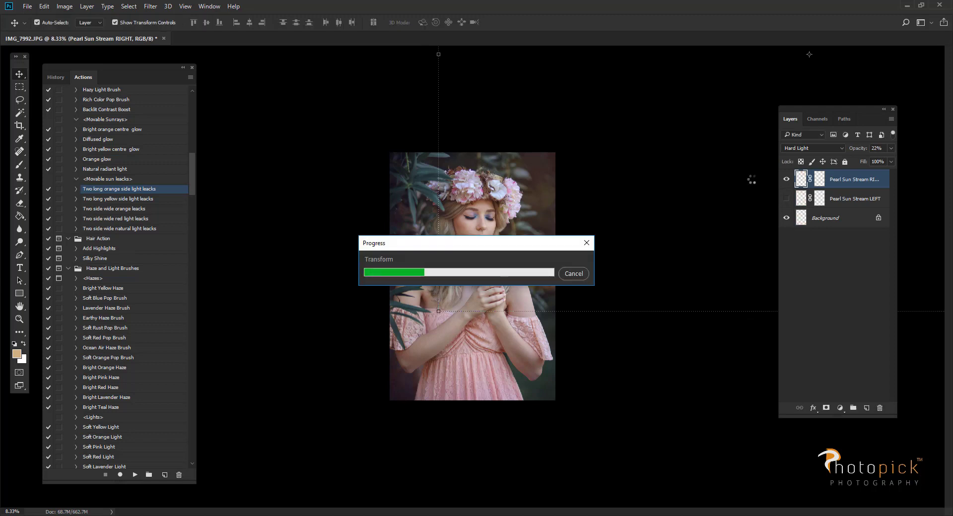
left_click(785, 180)
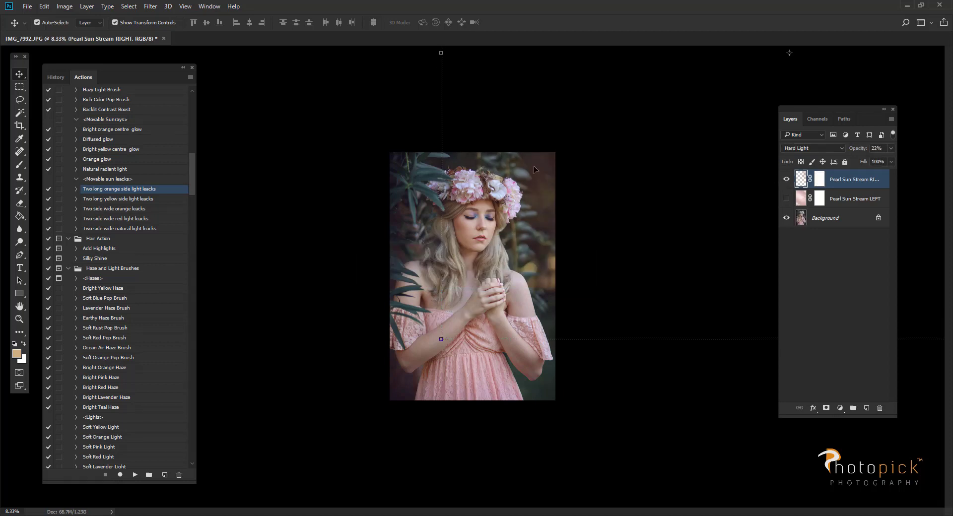
mouse_move(523, 178)
left_mouse_down()
mouse_move(464, 164)
mouse_move(471, 162)
left_mouse_up()
Paint black with a soft 1500-pixel brush at 28% flow over the face and hair on Pearl Sun Stream RIGHT's mask
left_click(19, 164)
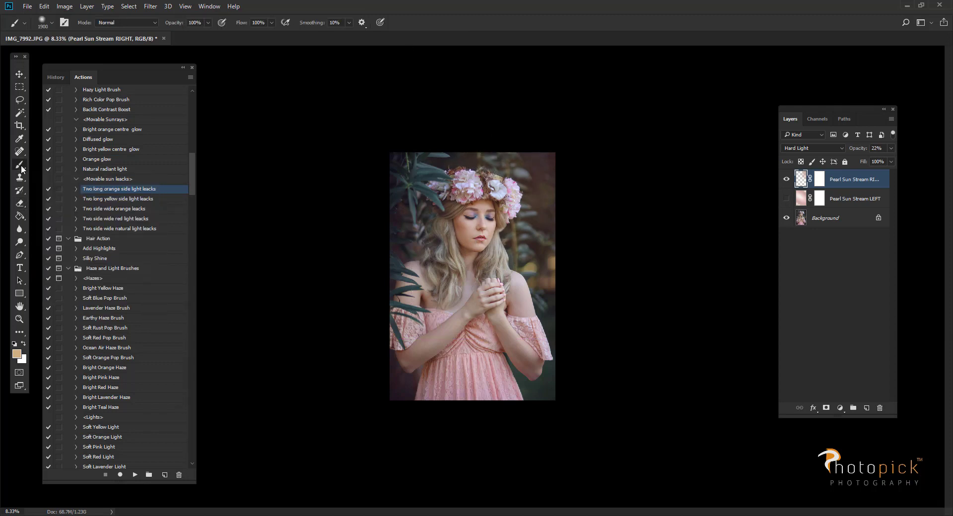
left_click(15, 344)
left_click(819, 180)
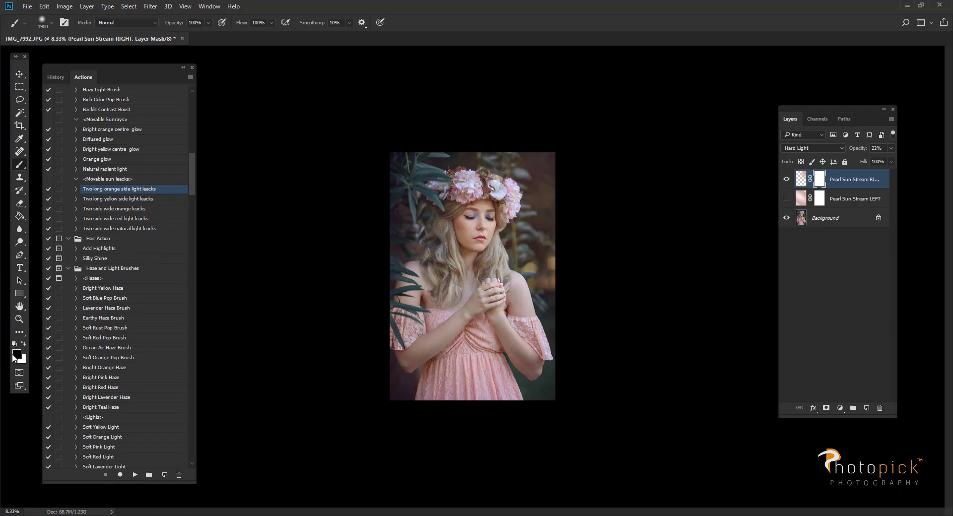
left_click(271, 23)
left_click_drag(239, 35, 239, 35)
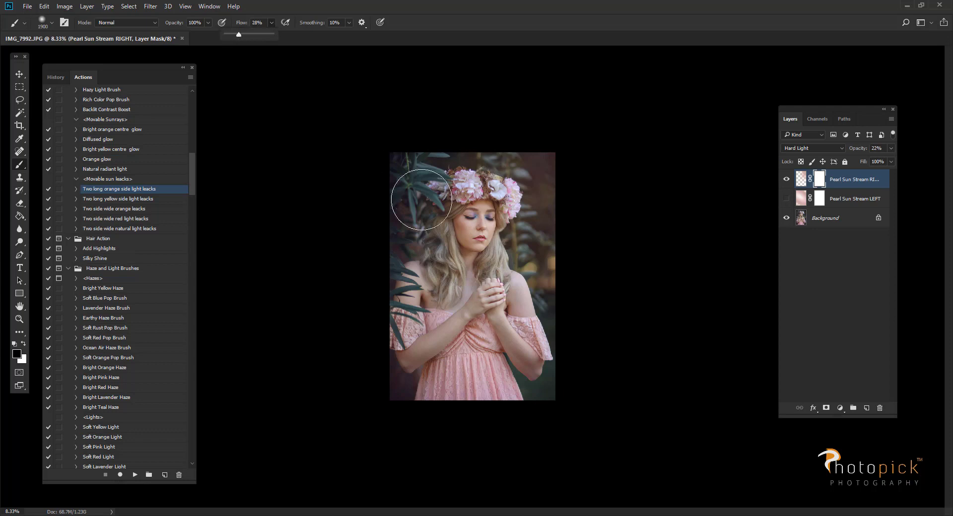
key("bracketleft")
key("bracketleft")
key("bracketleft")
key("bracketleft")
mouse_move(468, 226)
left_mouse_down()
mouse_move(479, 211)
mouse_move(484, 273)
mouse_move(457, 208)
mouse_move(476, 208)
left_mouse_up()
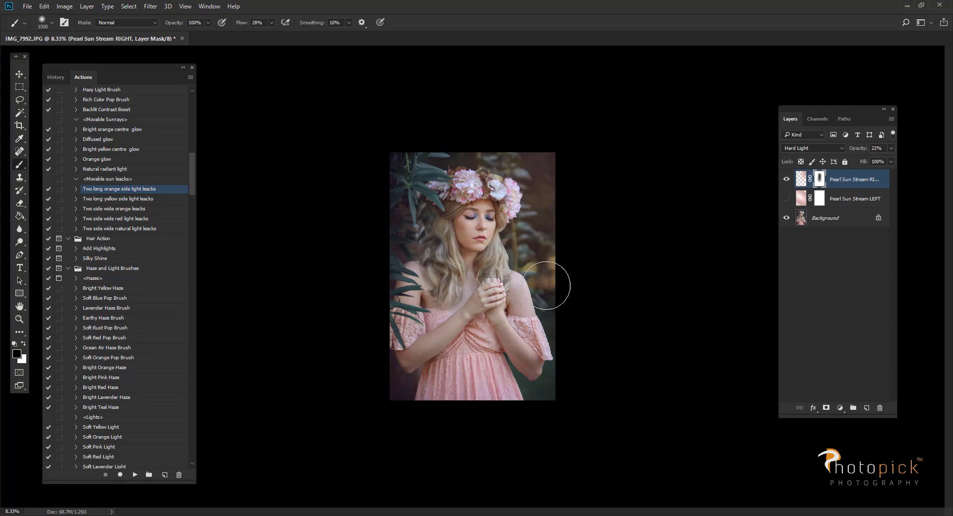
Extend the black mask painting on Pearl Sun Stream RIGHT over the woman with a 1300-pixel brush and compare with the layer hidden
key("bracketleft")
key("bracketleft")
key("bracketleft")
key("bracketleft")
key("bracketleft")
key("bracketleft")
key("bracketleft")
key("bracketleft")
key("bracketleft")
key("bracketright")
key("bracketright")
key("bracketright")
key("bracketright")
key("bracketright")
key("bracketright")
key("bracketright")
left_click(787, 180)
left_click(786, 180)
left_click(787, 181)
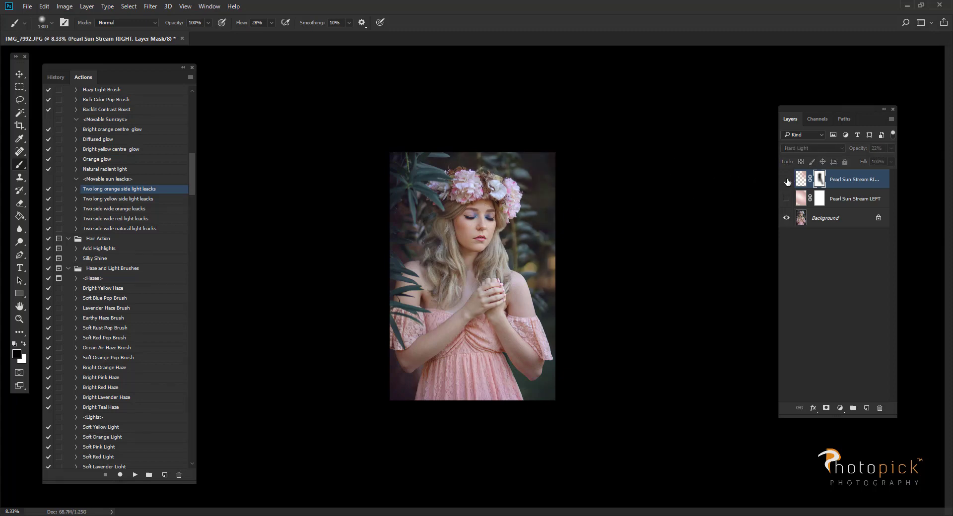
left_click(786, 180)
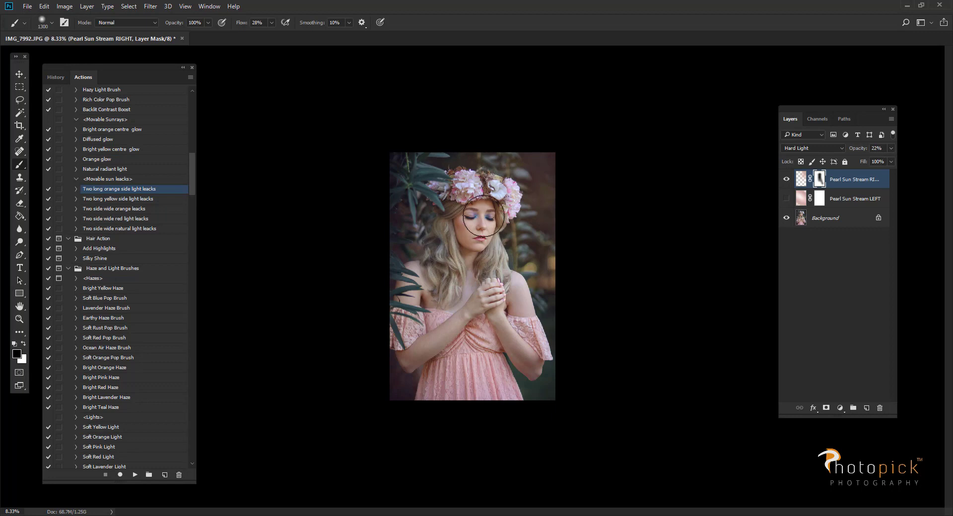
Lower Pearl Sun Stream RIGHT to 18% opacity and flatten the image, discarding the hidden layer
left_click(891, 148)
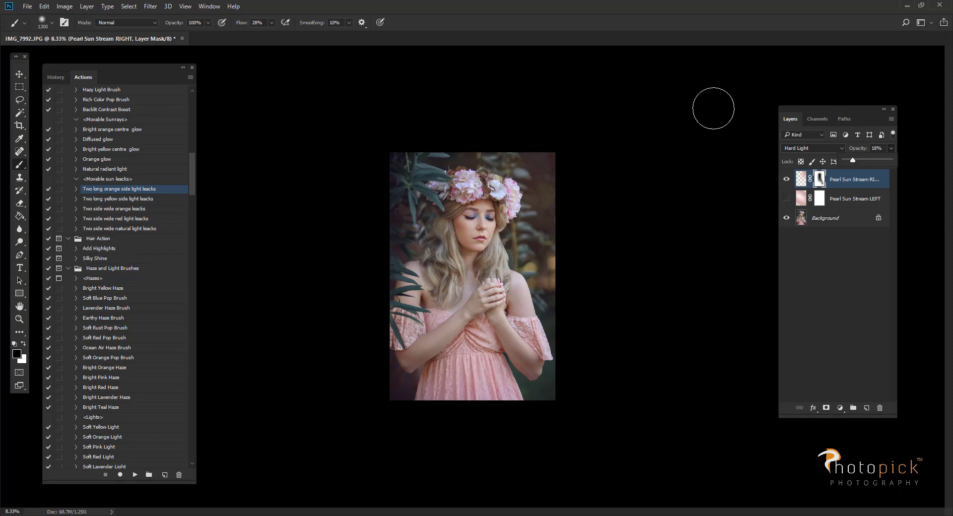
left_click(87, 7)
left_click(144, 372)
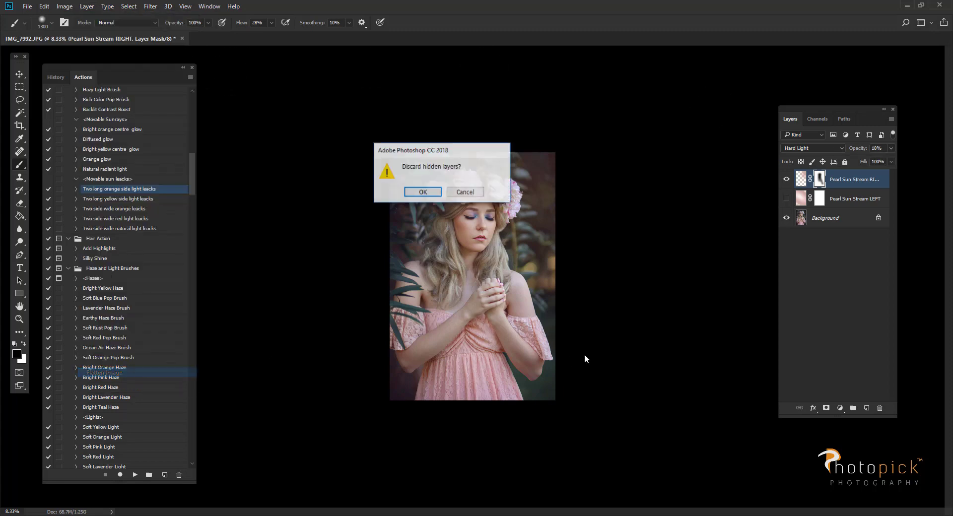
left_click(433, 193)
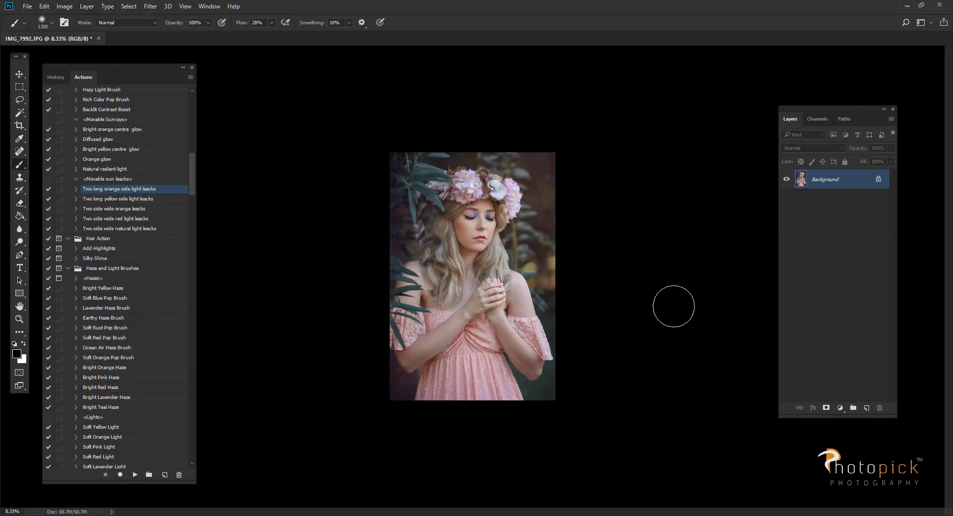
Duplicate the background to a new layer and slightly raise the copy's luminance with Match Color
key("ctrl+j")
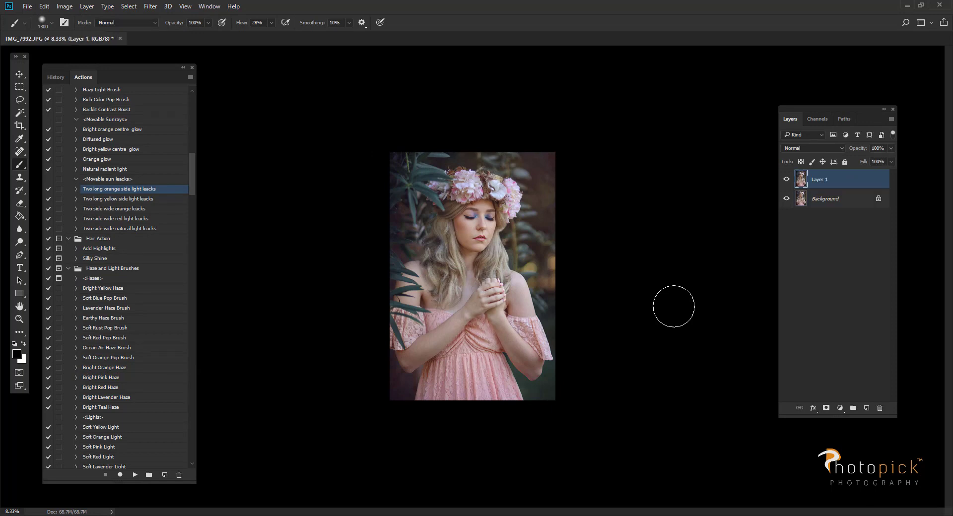
left_click(64, 6)
mouse_move(77, 33)
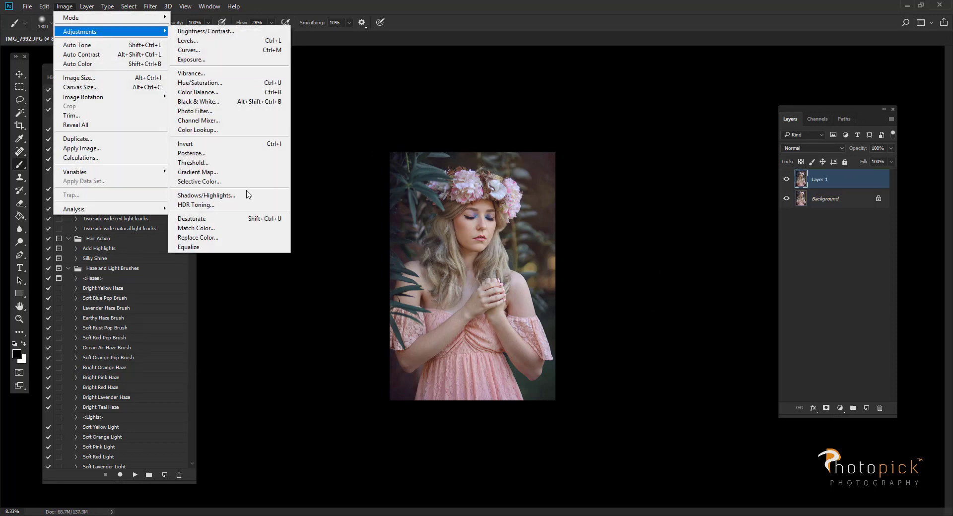
left_click(227, 228)
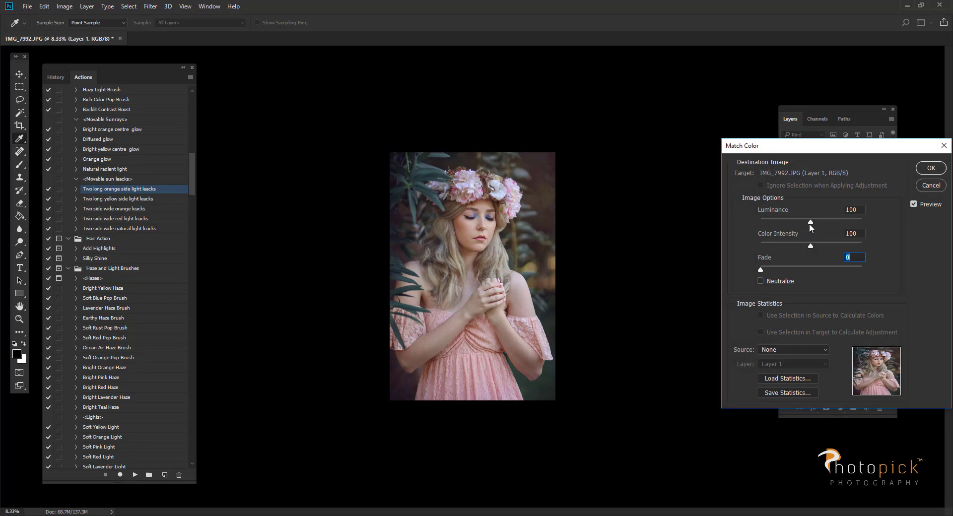
left_click_drag(810, 221, 818, 224)
left_click(913, 203)
left_click(927, 168)
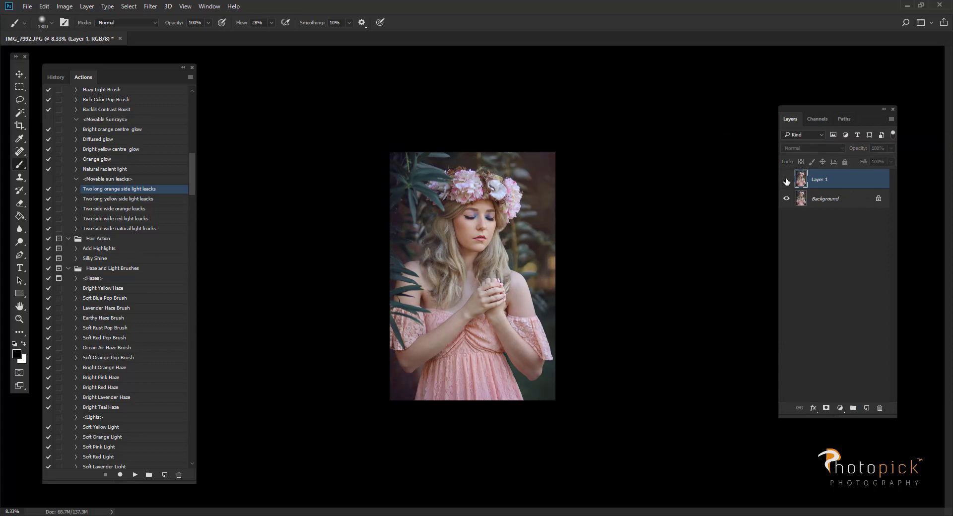
left_click(890, 148)
left_click(154, 8)
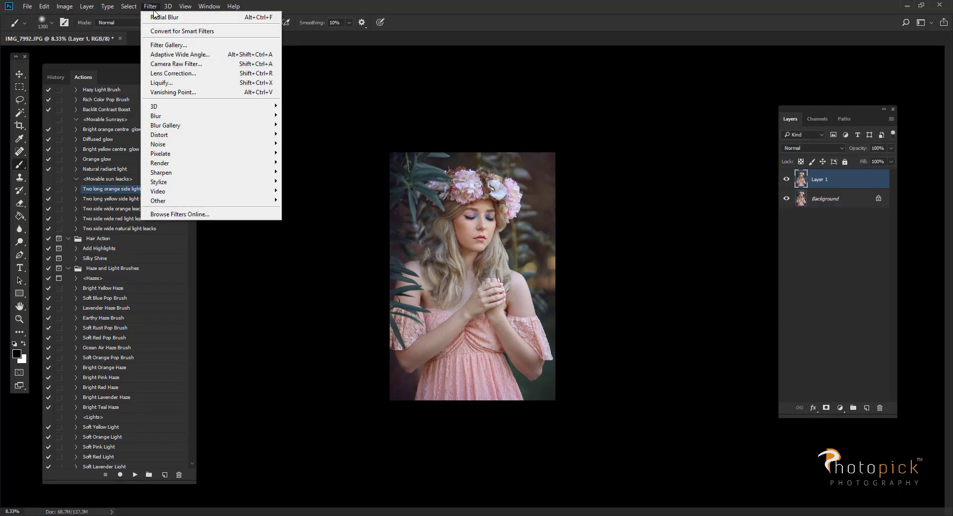
left_click(681, 214)
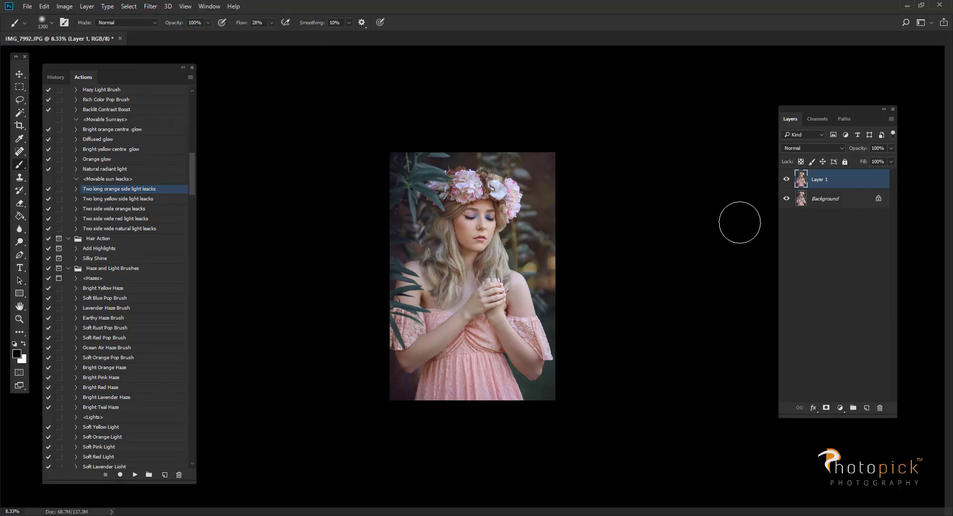
Apply Camera Raw luminance noise reduction to Layer 1, trying 17 and readjusting the amount
left_click(150, 6)
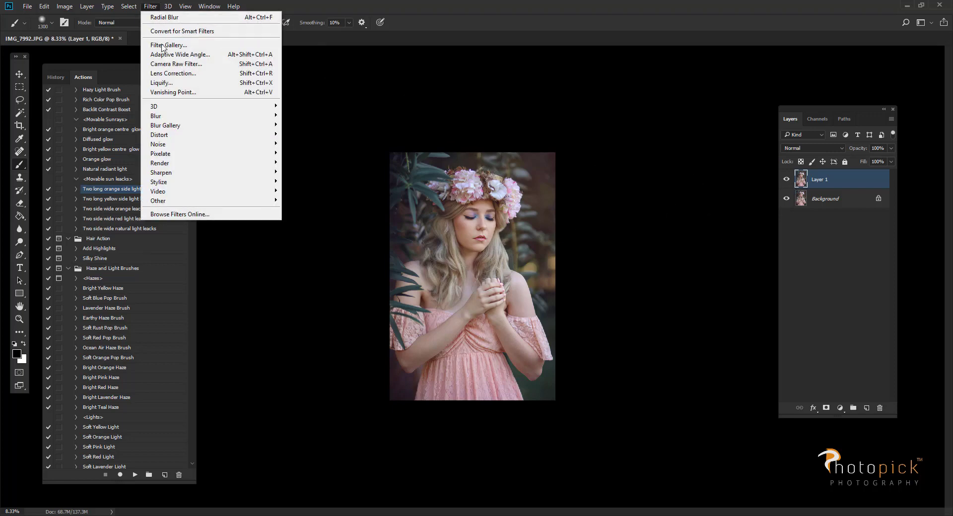
left_click(168, 62)
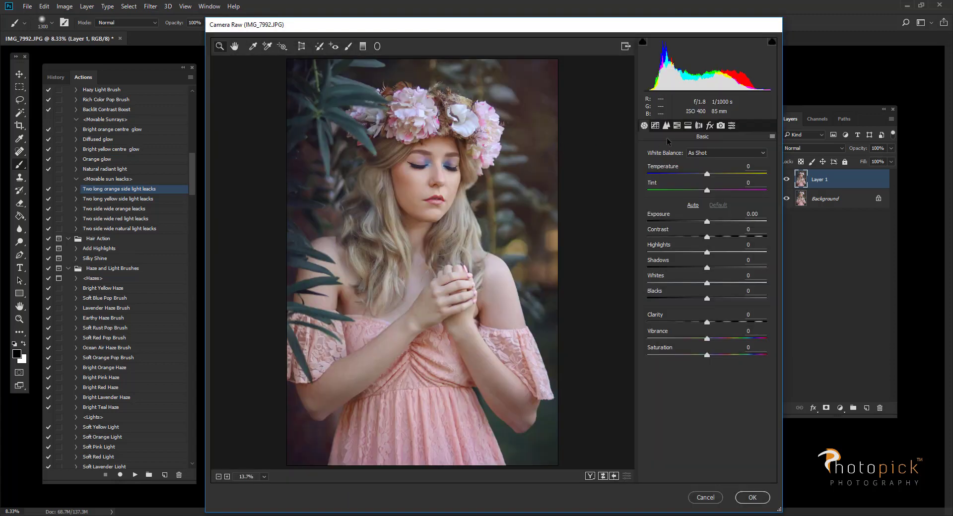
left_click(666, 126)
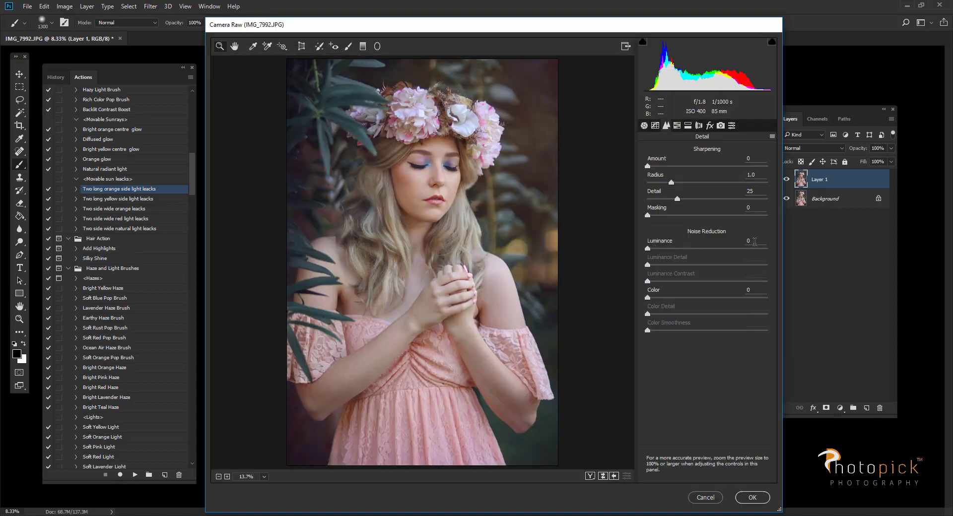
left_click(748, 240)
type("17")
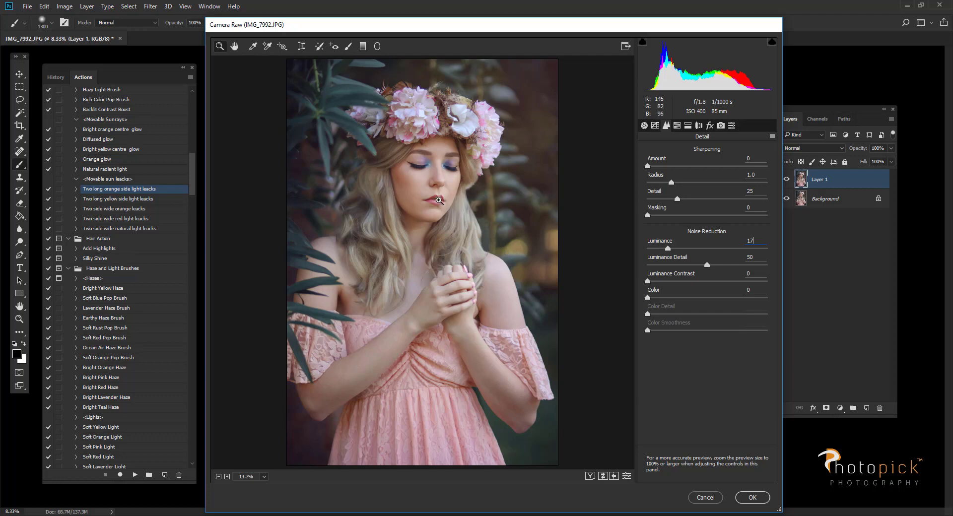
left_click(741, 249)
left_click(661, 248)
type("10")
key("BackSpace")
type("7")
left_click(752, 497)
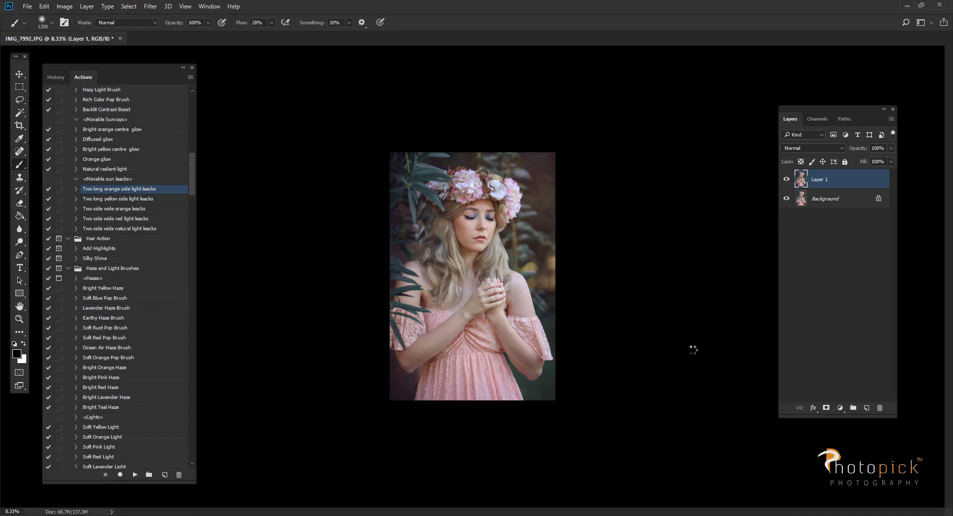
Try sharpening Layer 1 with a 3.0-pixel High Pass filter blended in Vivid Light, and undo both changes
key("ctrl+plus")
key("ctrl+plus")
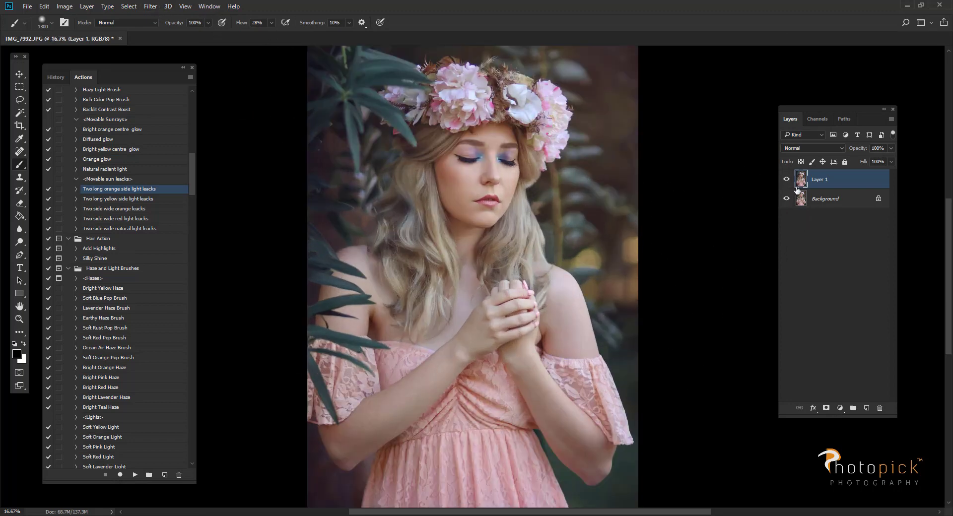
left_click(153, 7)
mouse_move(174, 172)
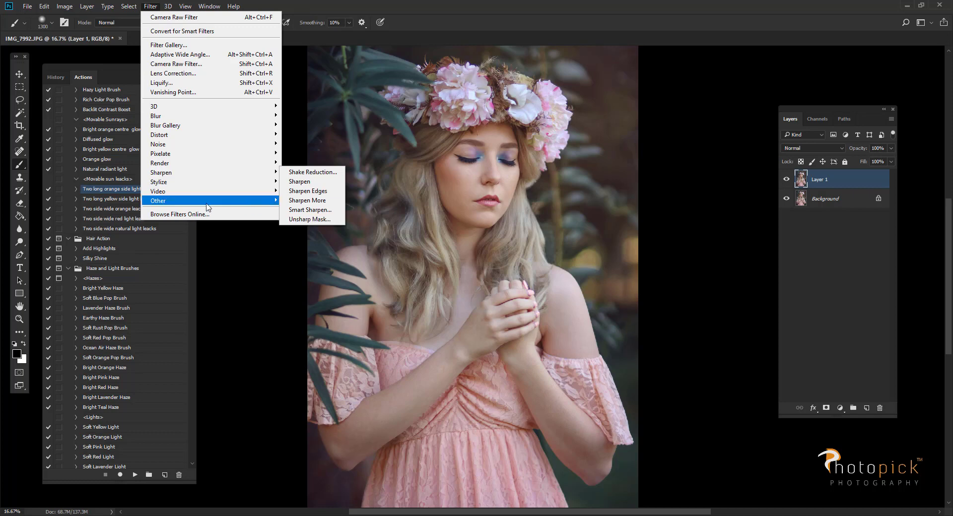
mouse_move(208, 201)
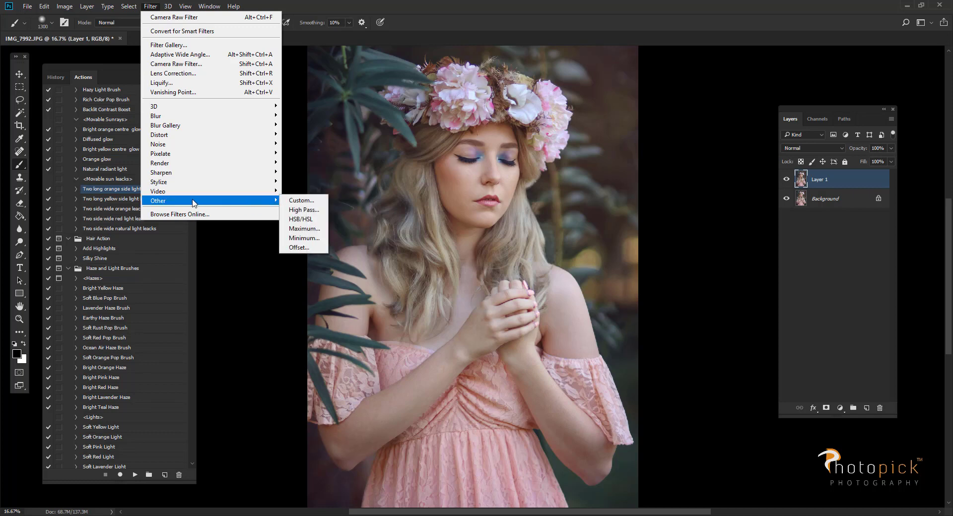
left_click(305, 210)
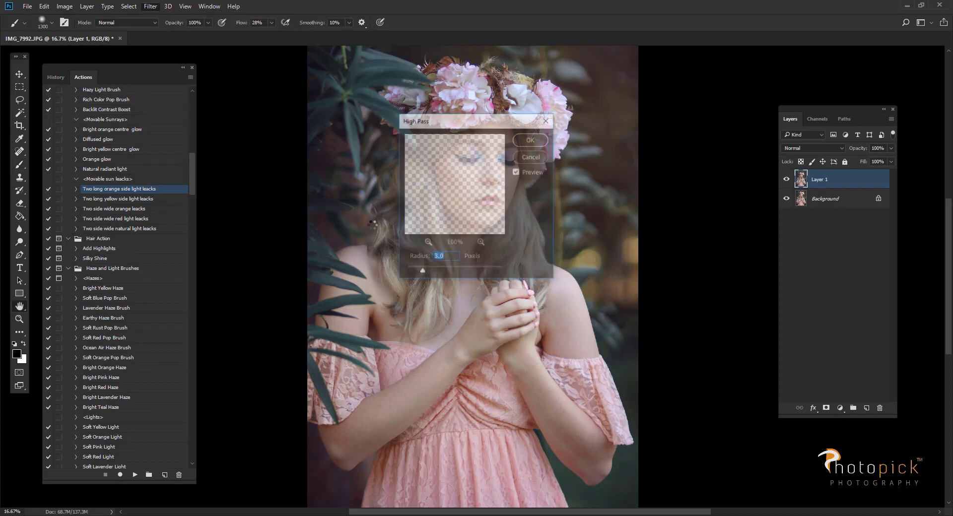
left_click_drag(470, 125, 611, 148)
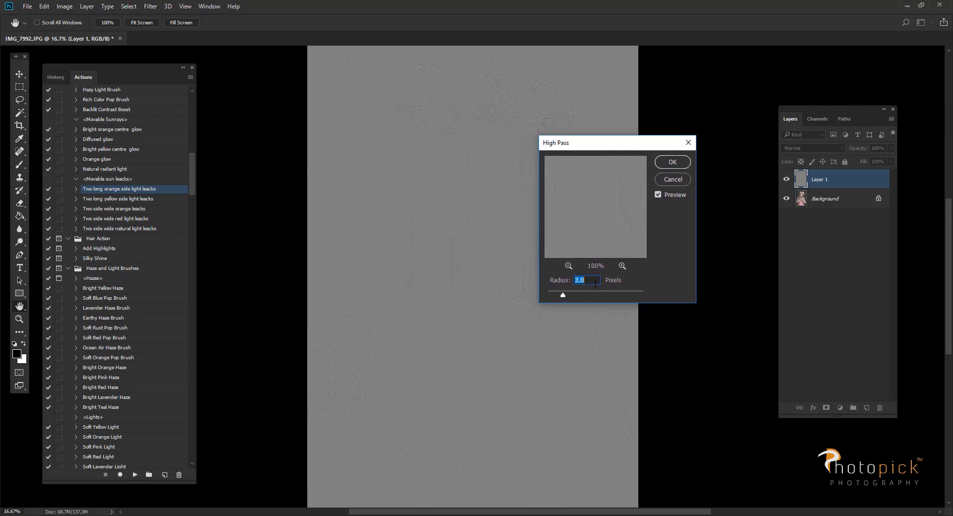
left_click(686, 162)
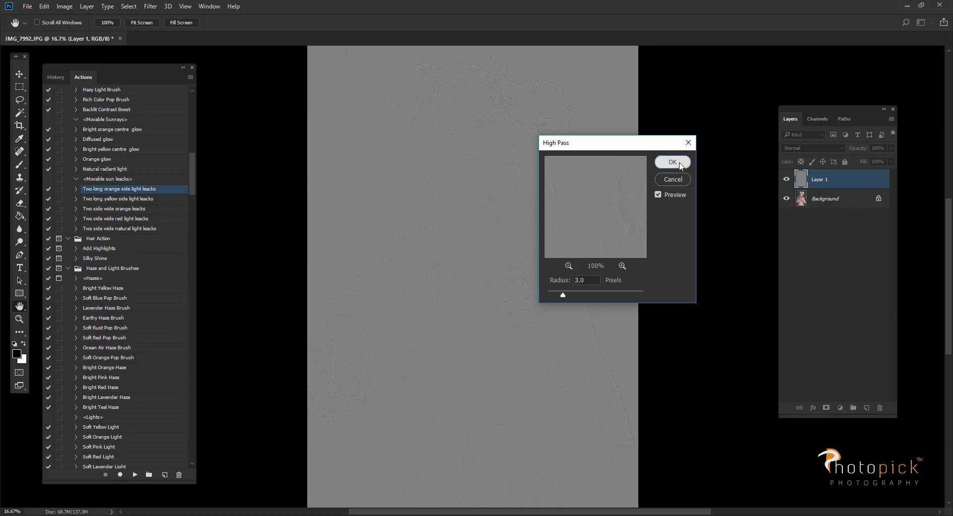
key("b")
left_click(797, 148)
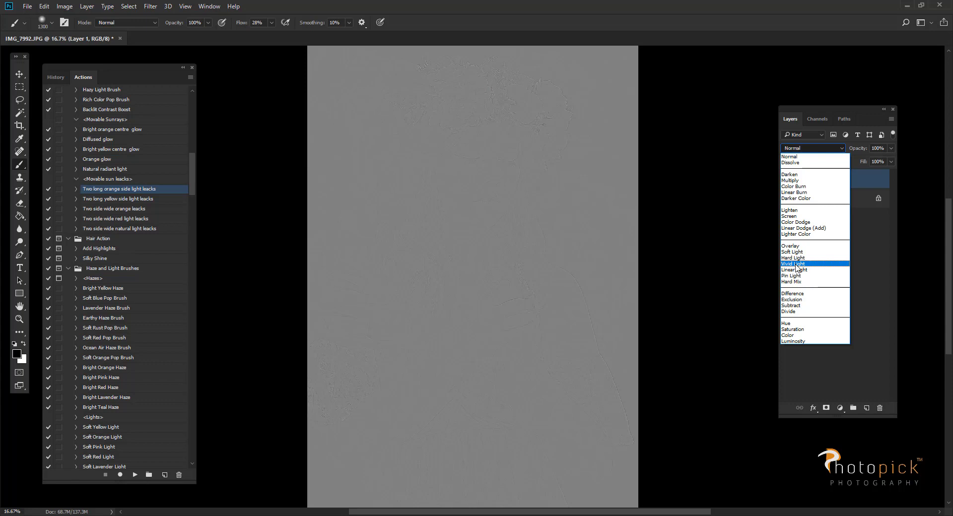
left_click(793, 263)
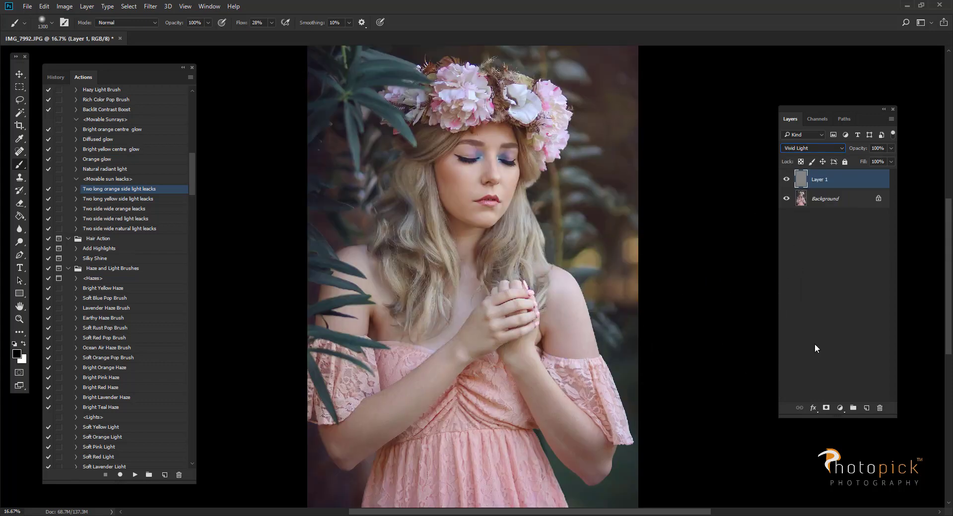
key("ctrl+alt+z")
key("ctrl+alt+z")
Sharpen Layer 1 with Unsharp Mask at 110% amount, 2.5-pixel radius and threshold 0, and merge it into the background
left_click(150, 5)
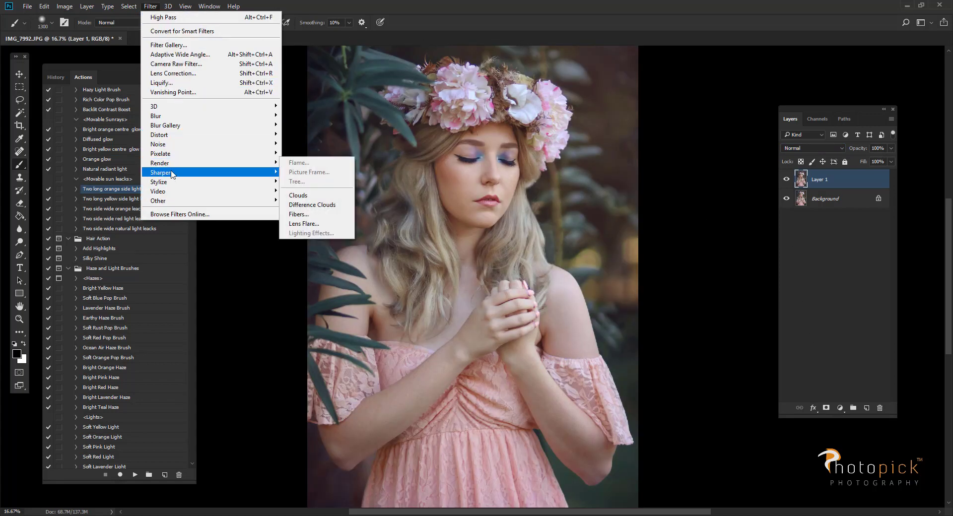
left_click(309, 219)
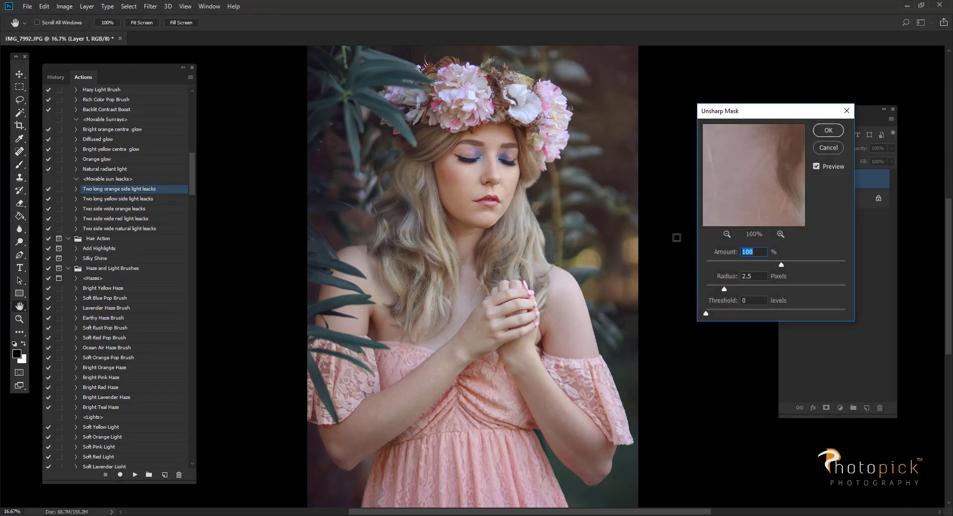
key("ctrl+plus")
key("ctrl+plus")
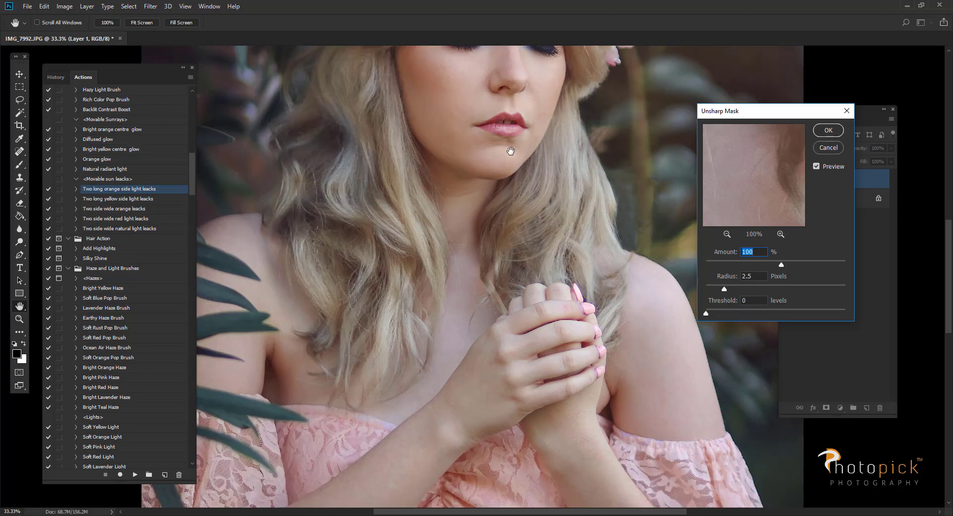
scroll(486, 285, "up", 3)
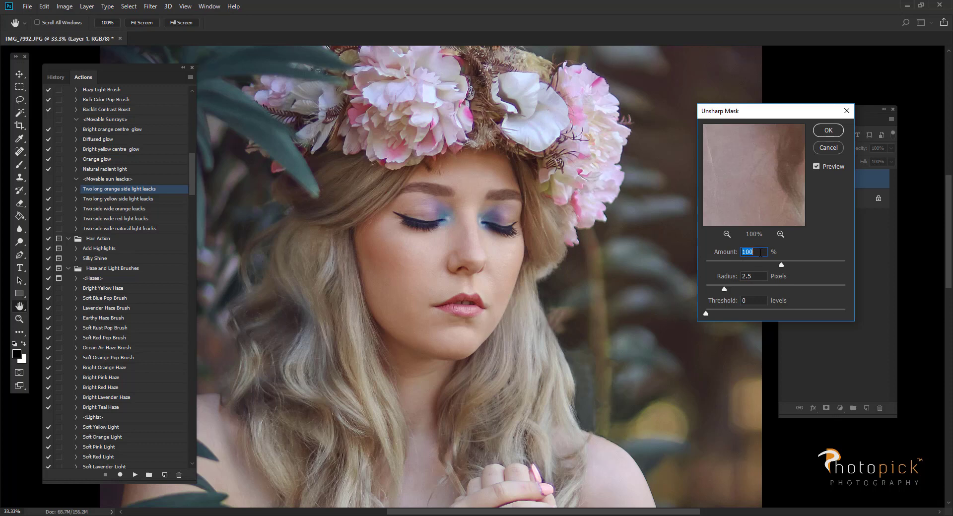
left_click(816, 167)
double_click(755, 253)
type("110")
left_click(828, 130)
key("b")
key("ctrl+minus")
key("ctrl+minus")
key("ctrl+minus")
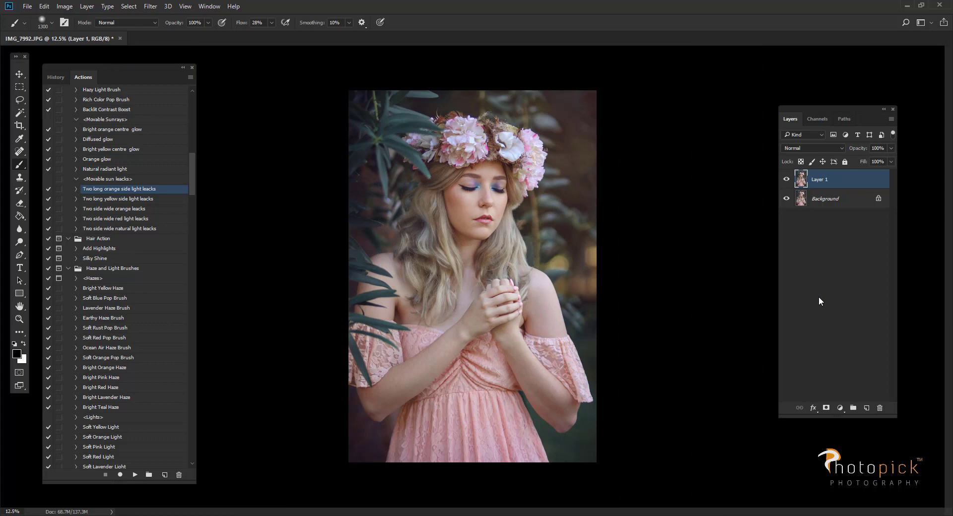
key("ctrl+e")
key("ctrl+minus")
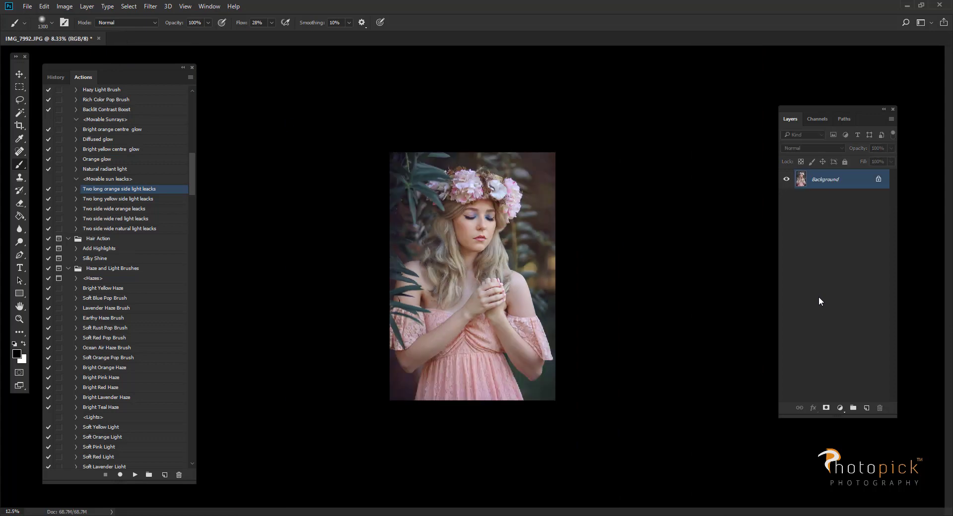
key("ctrl+plus")
key("ctrl+minus")
Duplicate the background, raise the copy's contrast to +9 in Camera Raw, and return to a single Background layer with the Move tool active
key("ctrl+j")
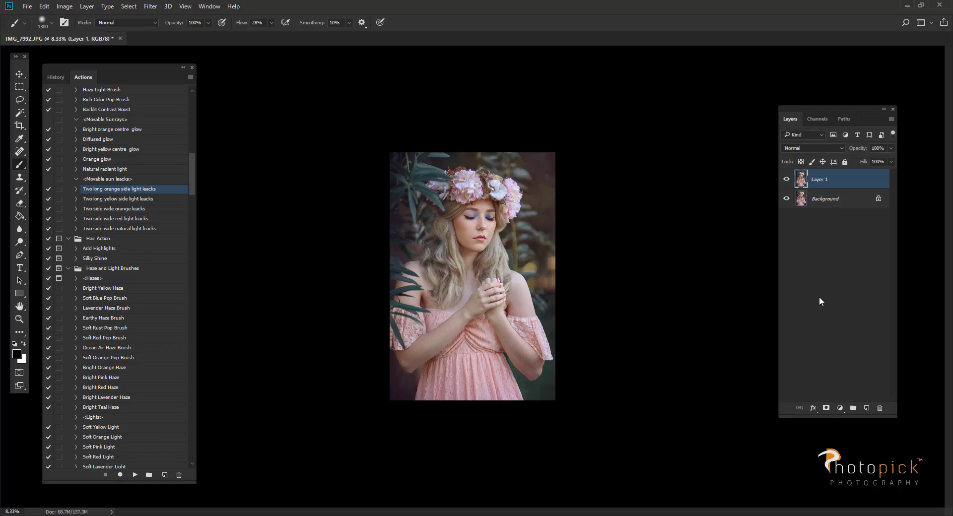
left_click(151, 6)
left_click(171, 63)
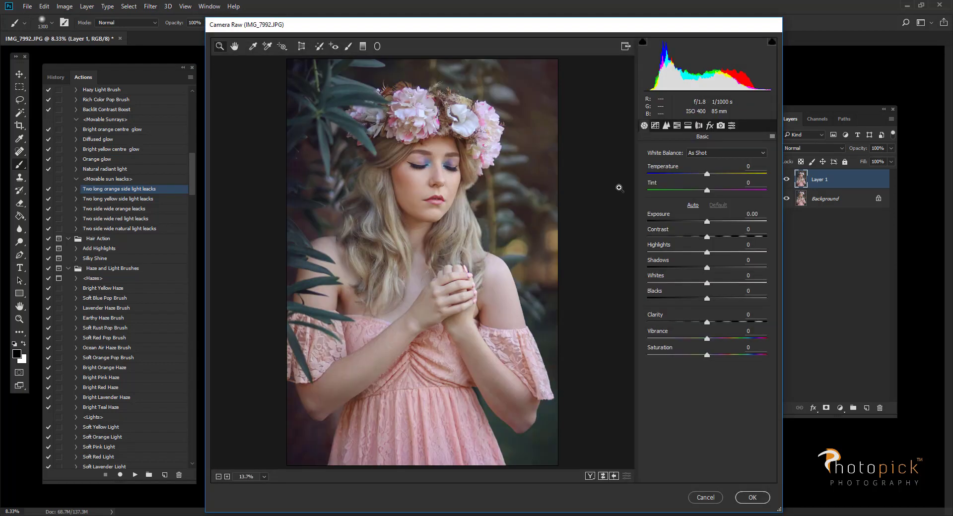
left_click_drag(706, 237, 714, 239)
key("Down")
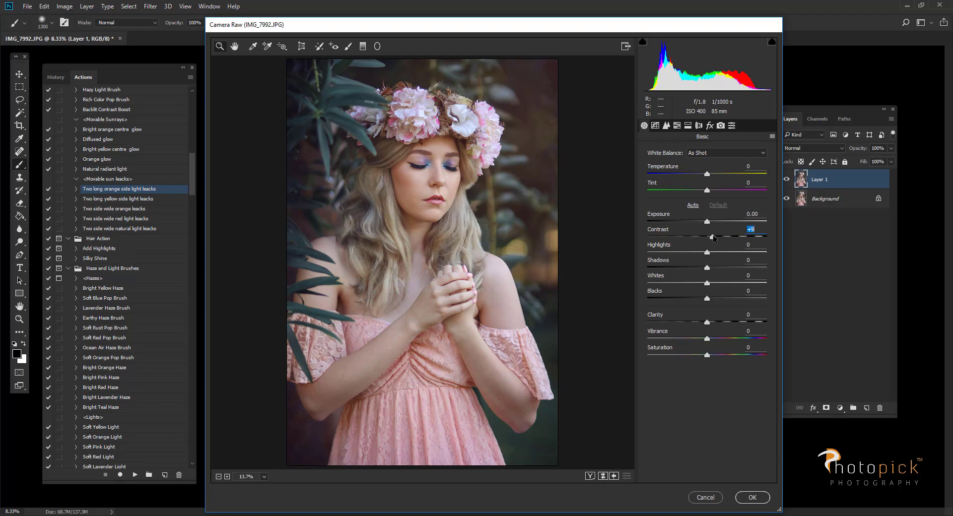
left_click(747, 499)
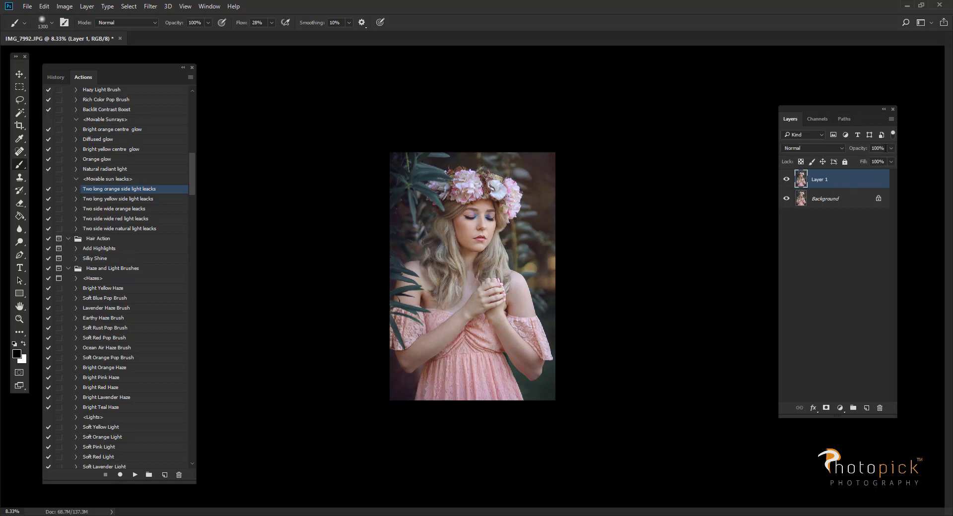
left_click(889, 161)
key("Delete")
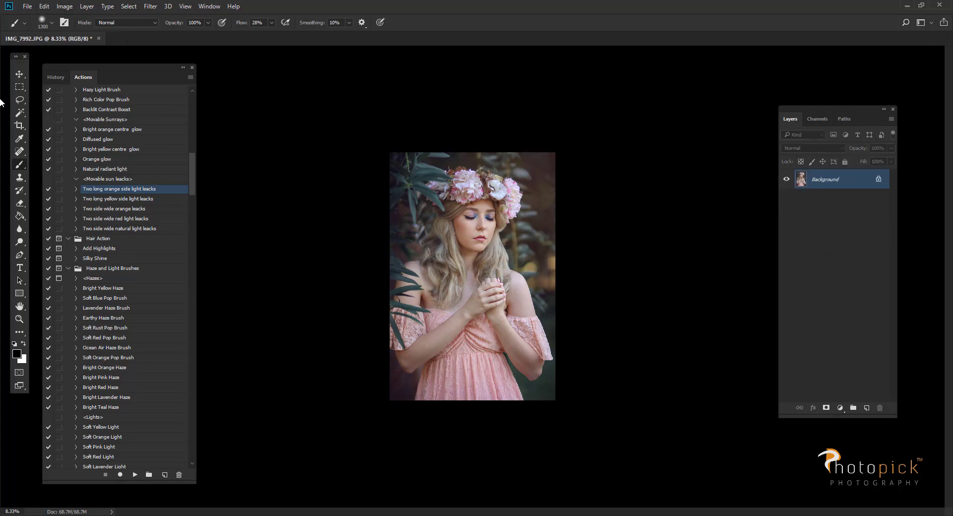
left_click(19, 74)
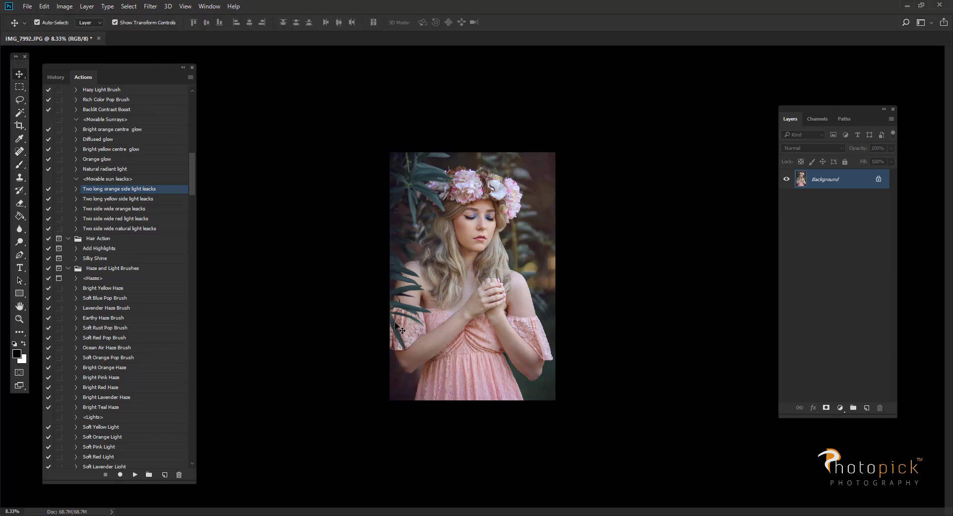